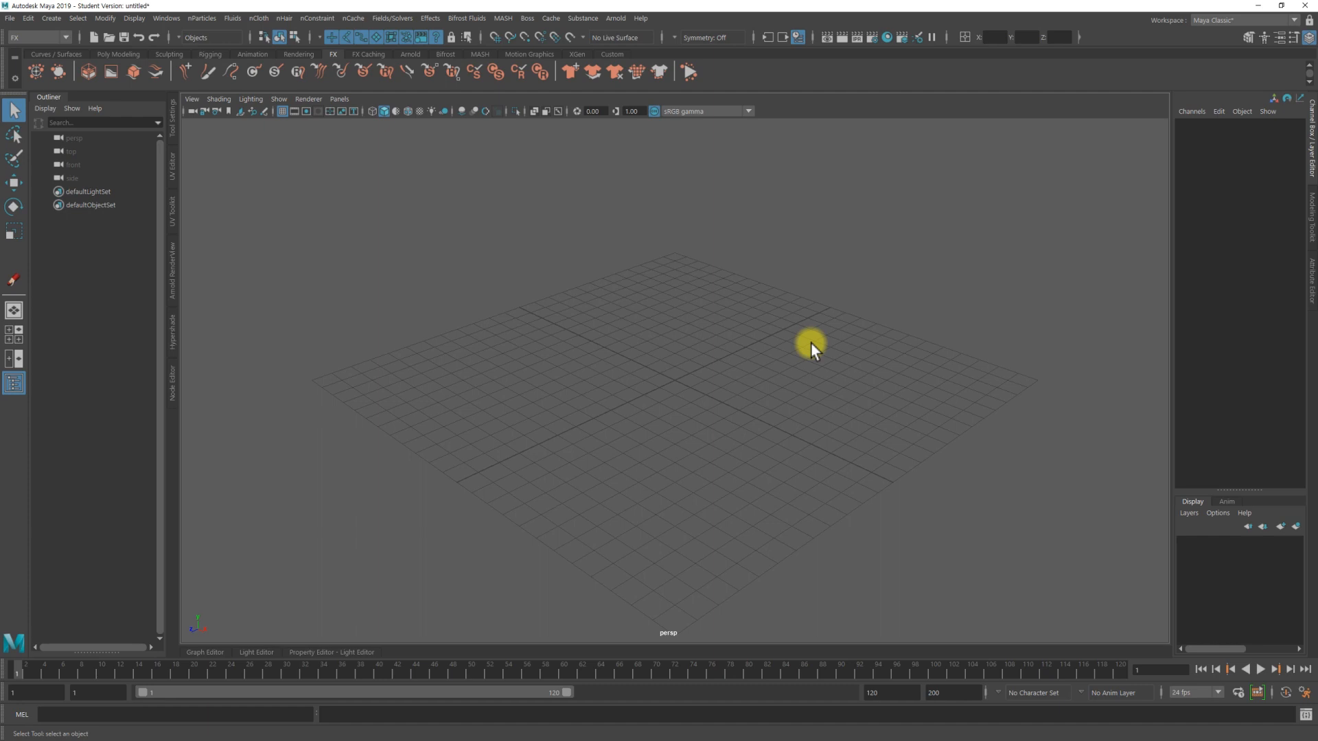
Step: Create a box-shaped nParticle grid over the ground grid with the nParticle Tool
alt+middle_drag(759, 355, 754, 334)
alt+drag(758, 348, 783, 344)
alt+middle_drag(783, 344, 777, 329)
alt+middle_drag(796, 351, 810, 340)
click(202, 18)
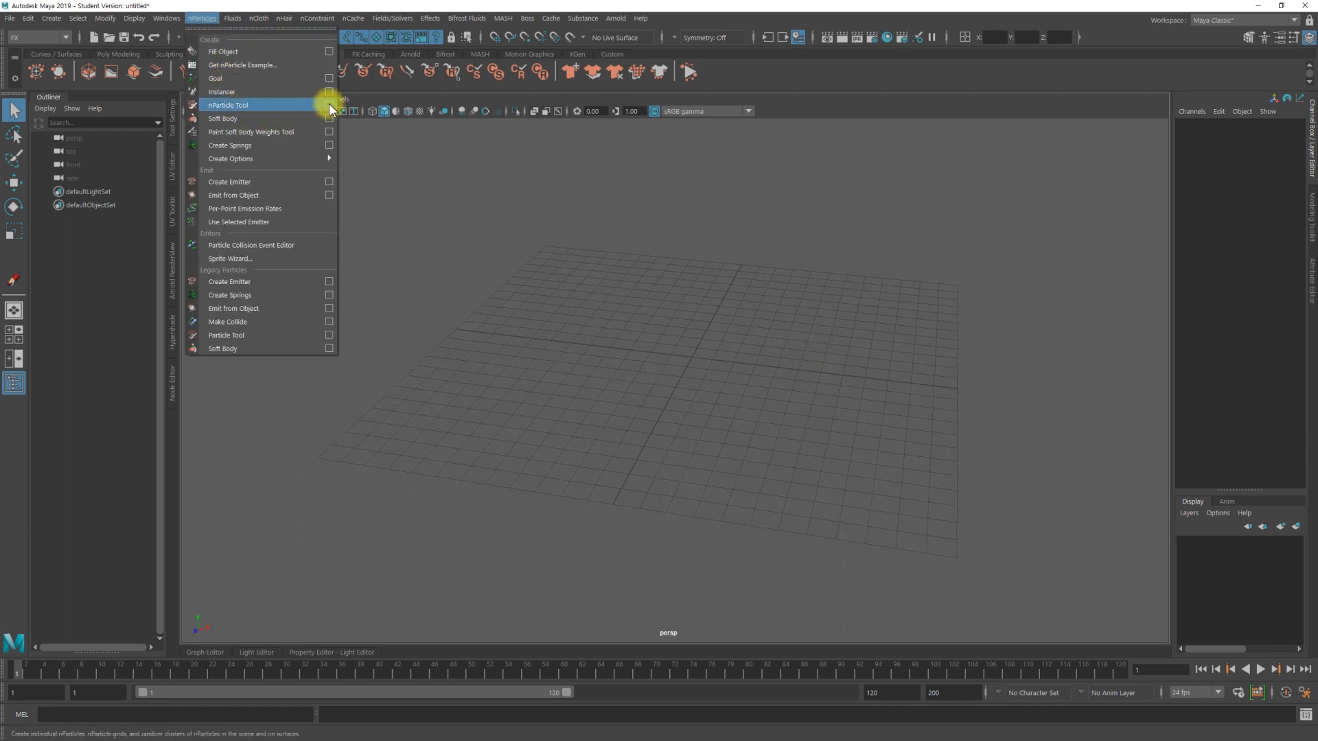
click(288, 106)
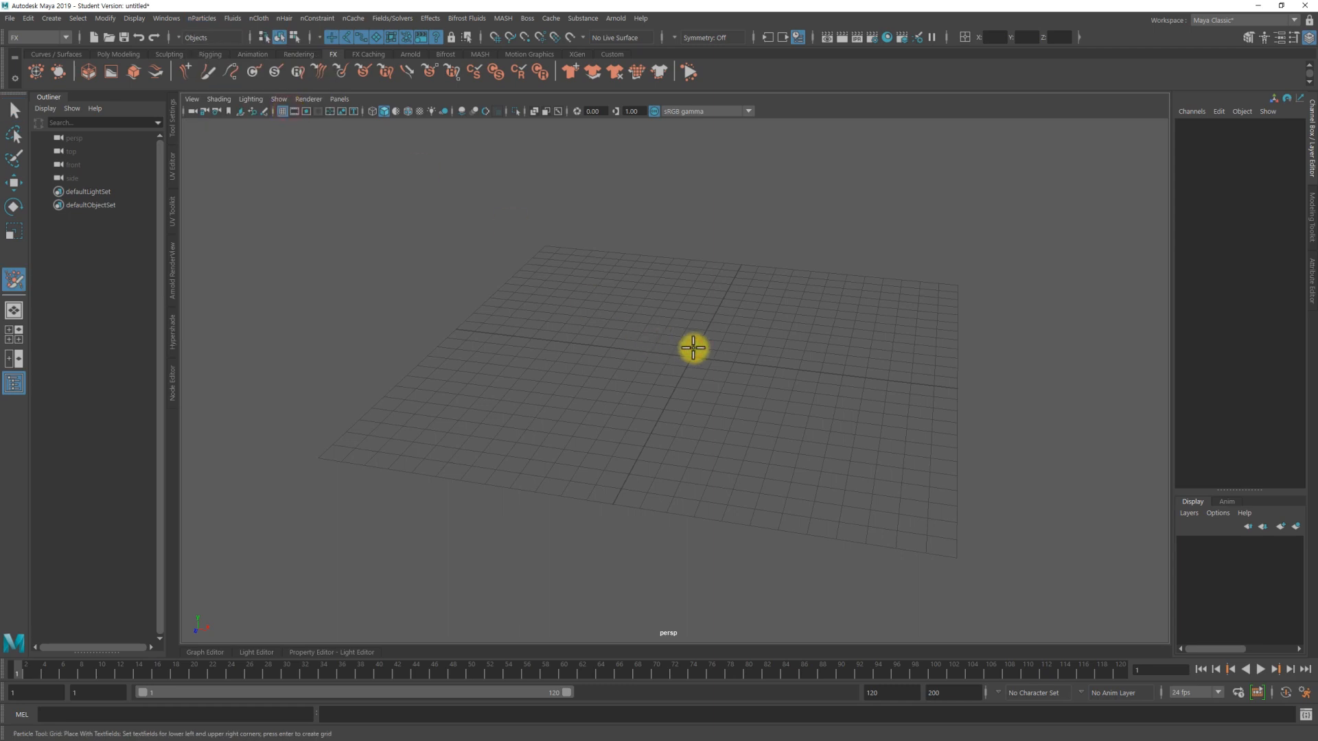
key(Return)
alt+drag(769, 376, 823, 362)
Step: Set the nParticle's Particle Render Type to Spheres in its shape attributes
key(ctrl+a)
scroll(1086, 390, down, 1)
scroll(1086, 389, down, 1)
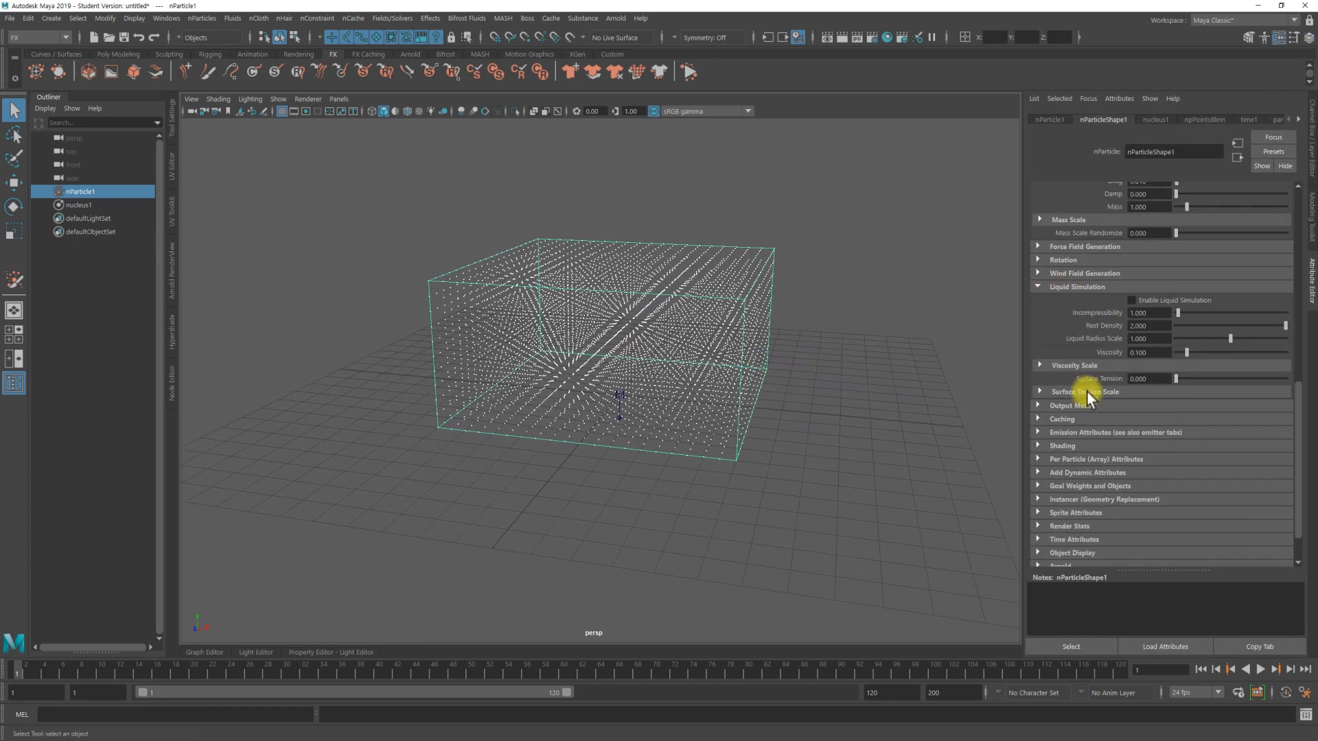
click(1070, 446)
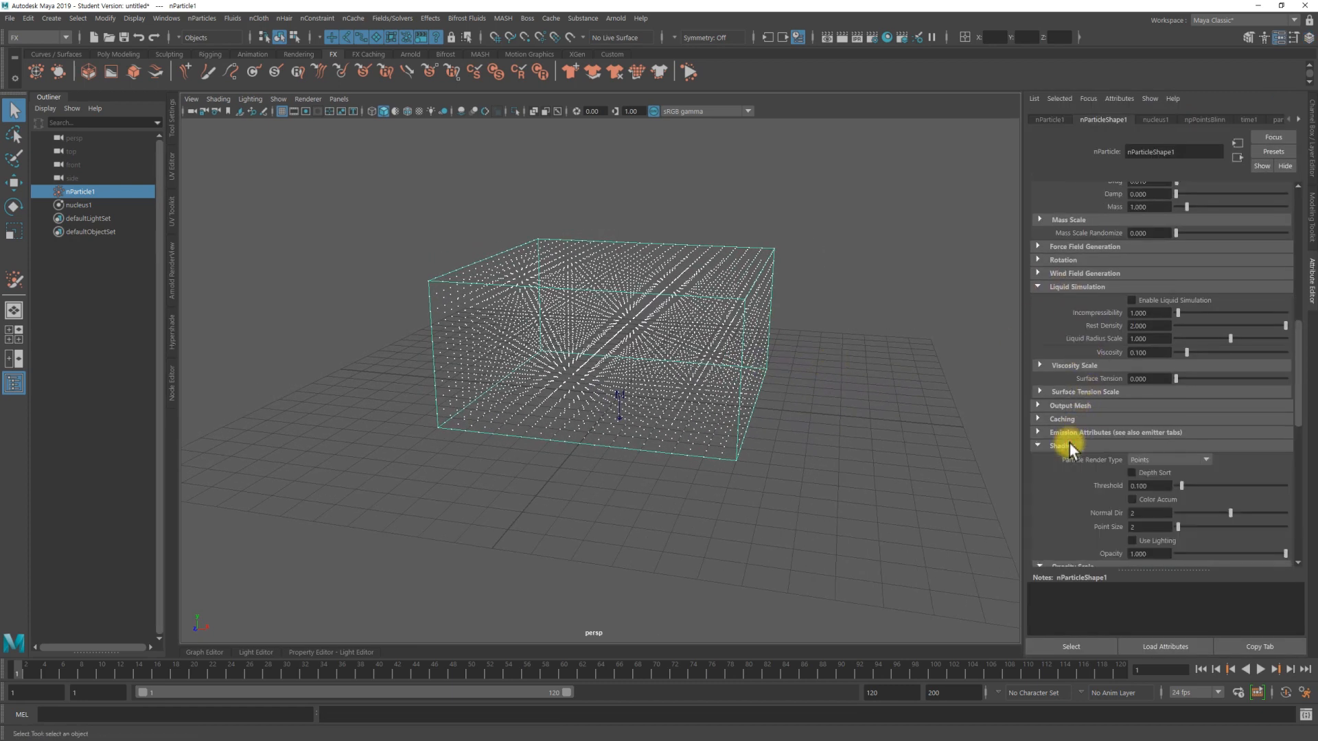
click(1147, 459)
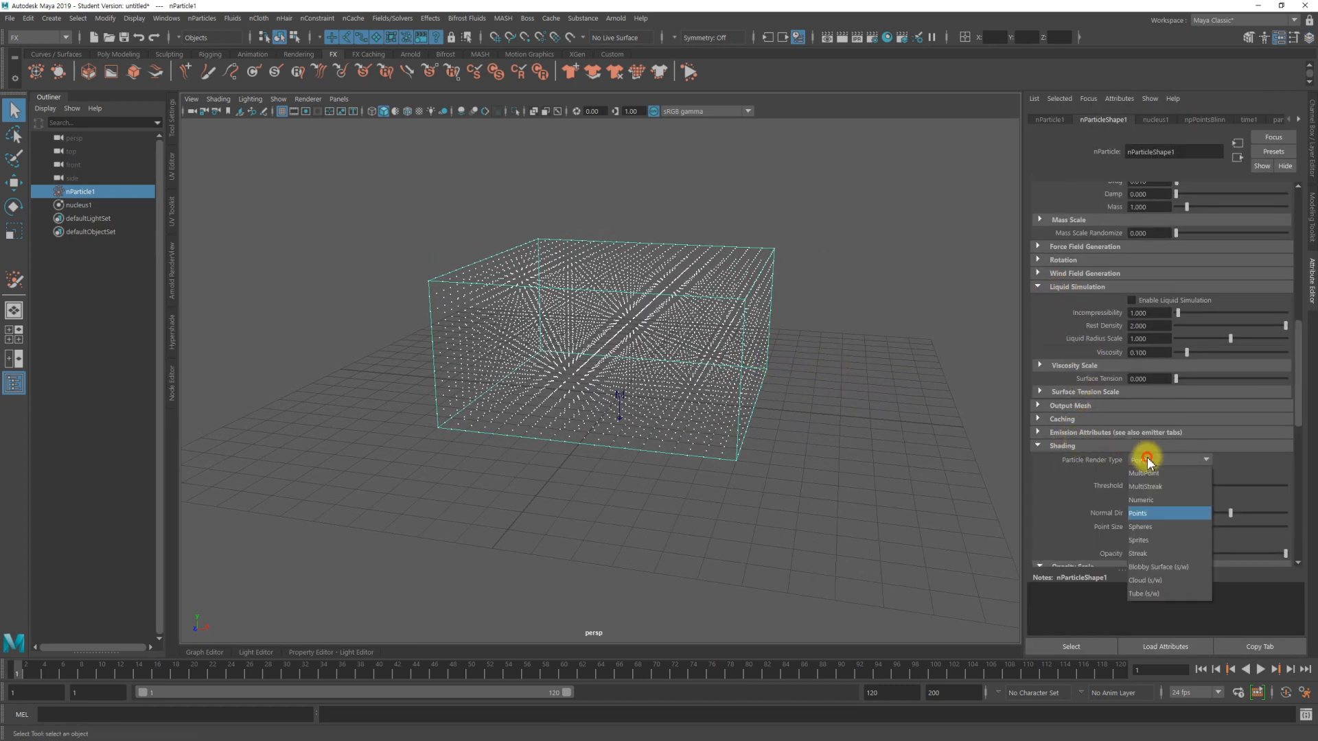
click(1163, 529)
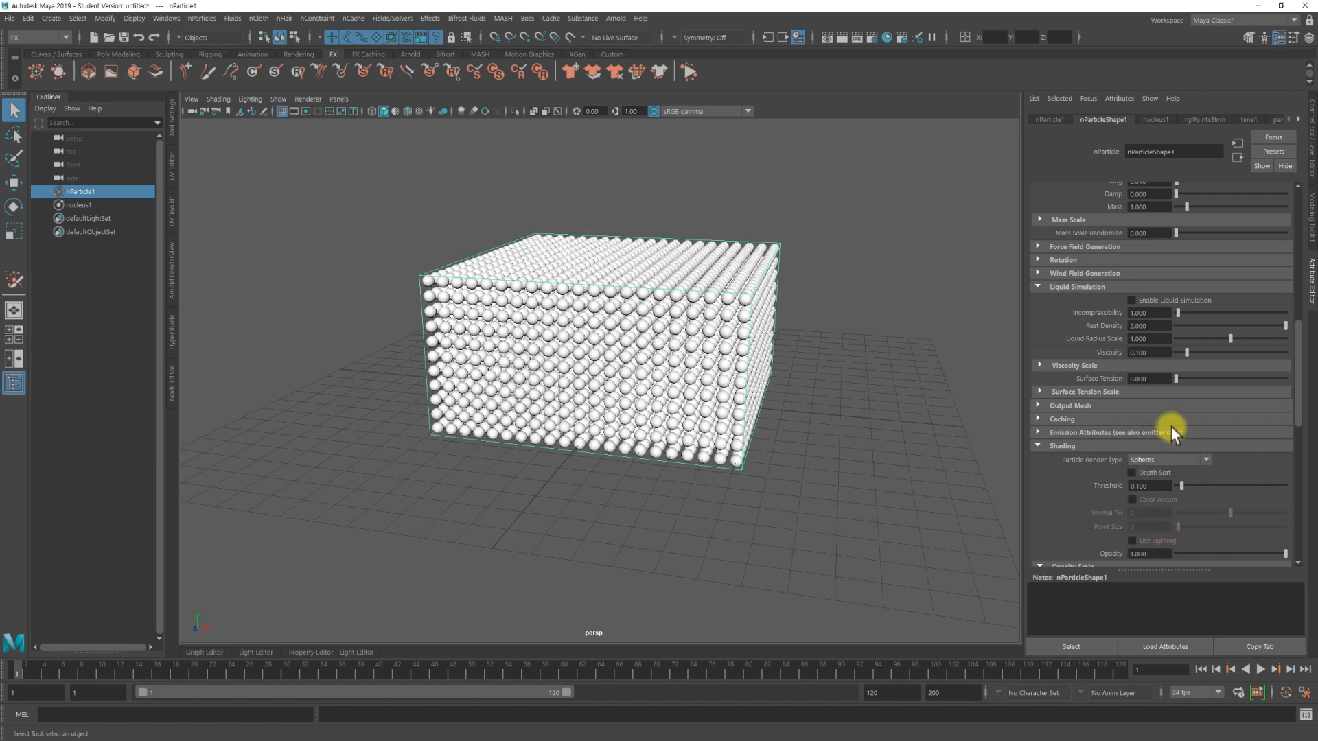
click(1061, 449)
mouse_move(810, 377)
alt+mouse_down()
mouse_move(825, 362)
mouse_move(779, 351)
alt+mouse_up()
alt+right_drag(779, 350, 744, 286)
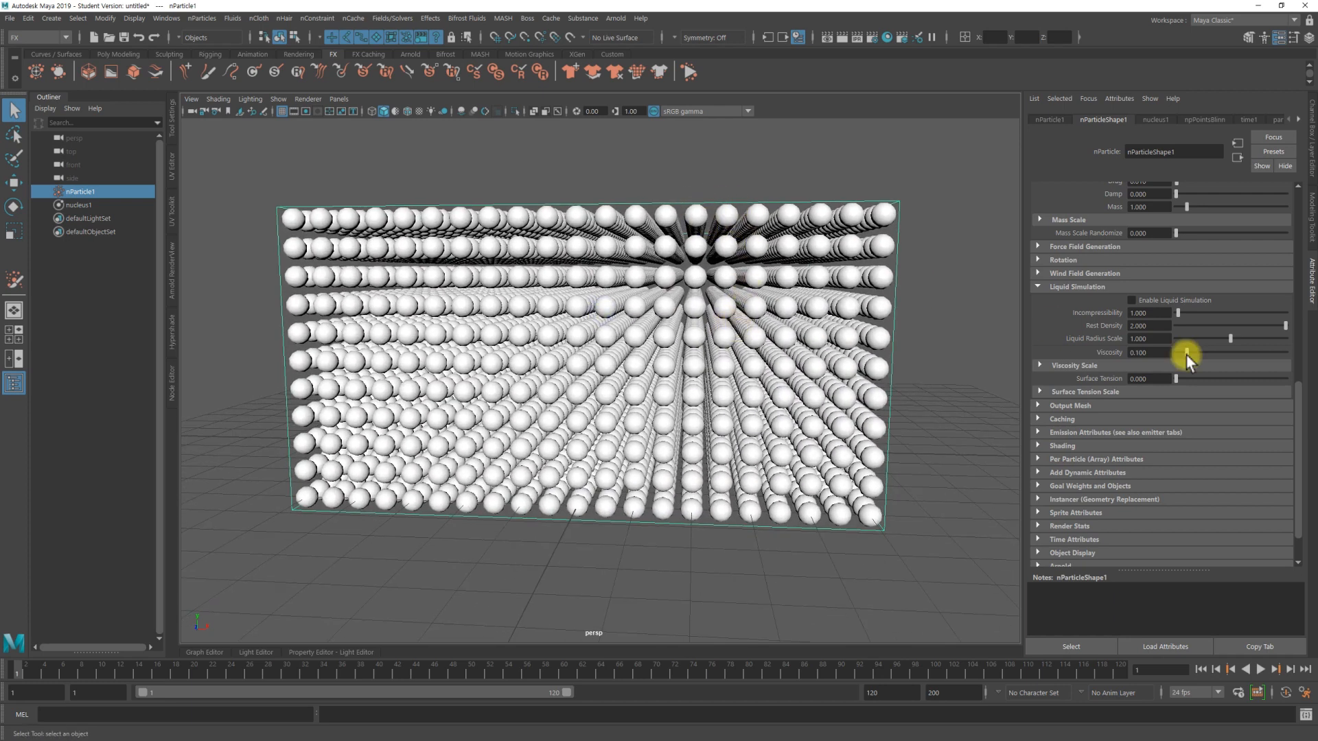
Step: Set the nParticle's Radius to 0.25
scroll(1190, 343, up, 10)
click(1150, 243)
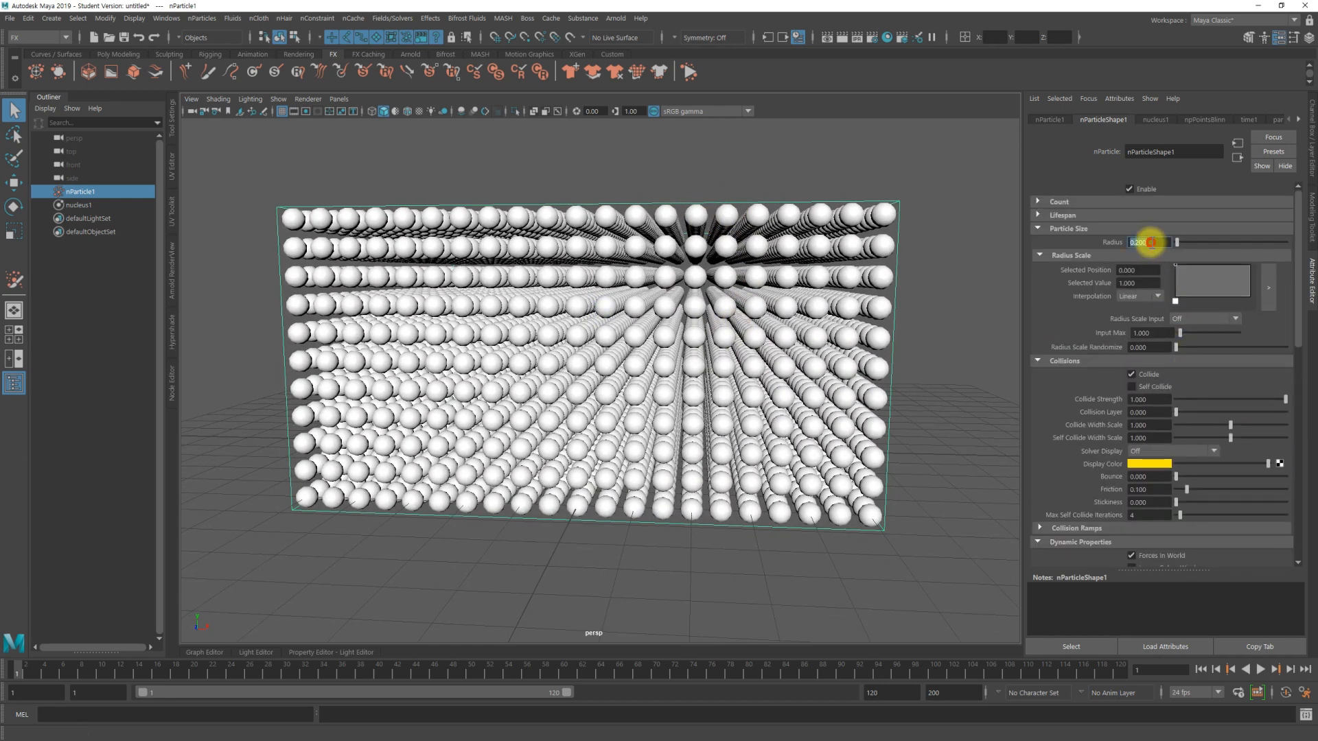
text(0.25)
key(Return)
mouse_move(672, 320)
alt+mouse_down()
mouse_move(665, 332)
mouse_move(709, 332)
mouse_move(663, 334)
alt+mouse_up()
alt+drag(883, 359, 833, 323)
alt+middle_drag(832, 323, 843, 321)
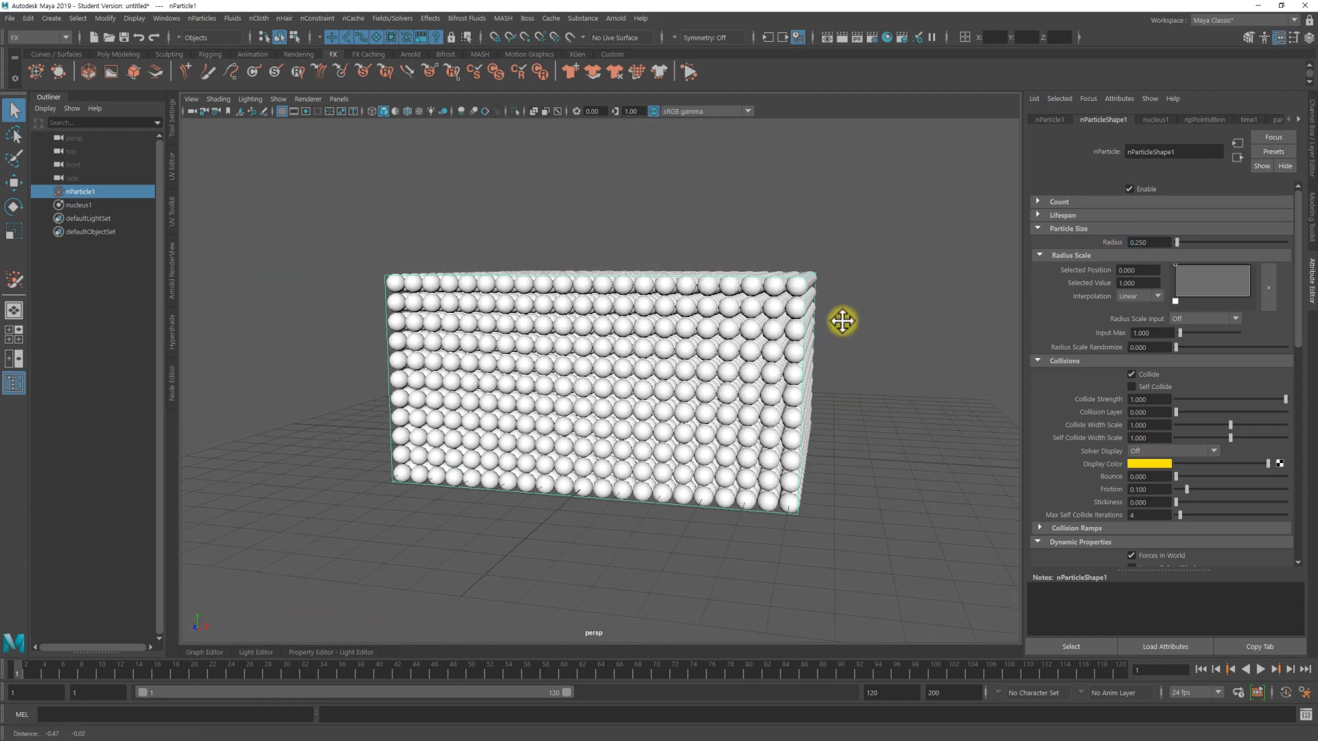
Step: Play the particle simulation for a few frames and return to the first frame
click(1261, 670)
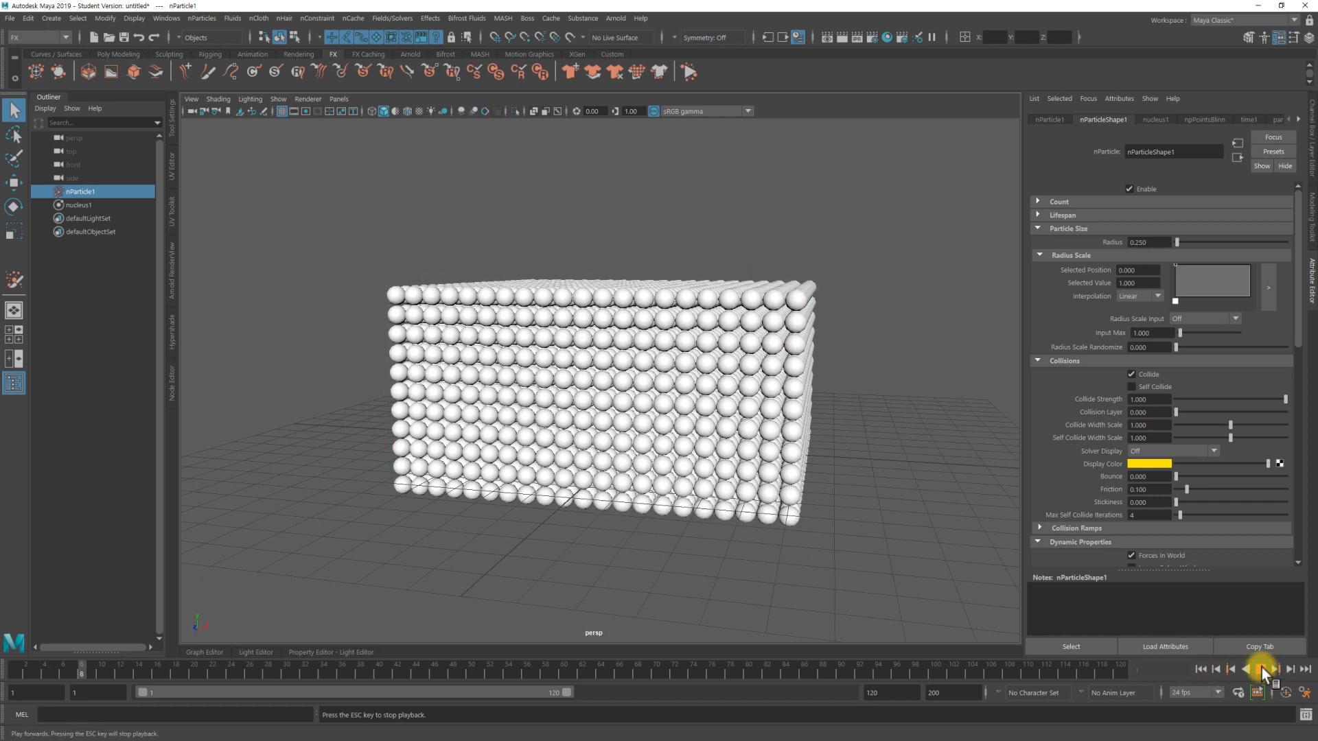
click(1261, 669)
click(1200, 670)
Step: Enable Ignore Solver Gravity in the nParticle's dynamic properties and test the simulation, returning to the first frame
scroll(1119, 403, down, 3)
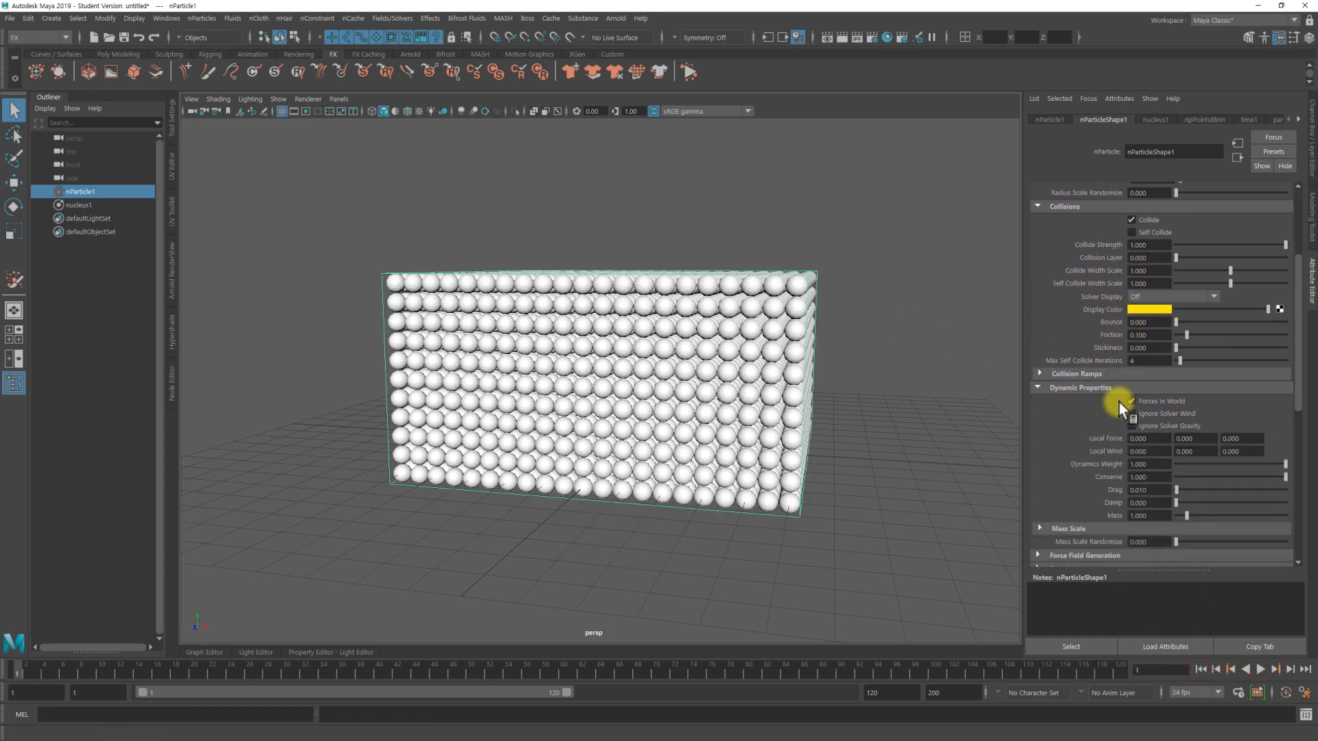
scroll(1119, 402, down, 2)
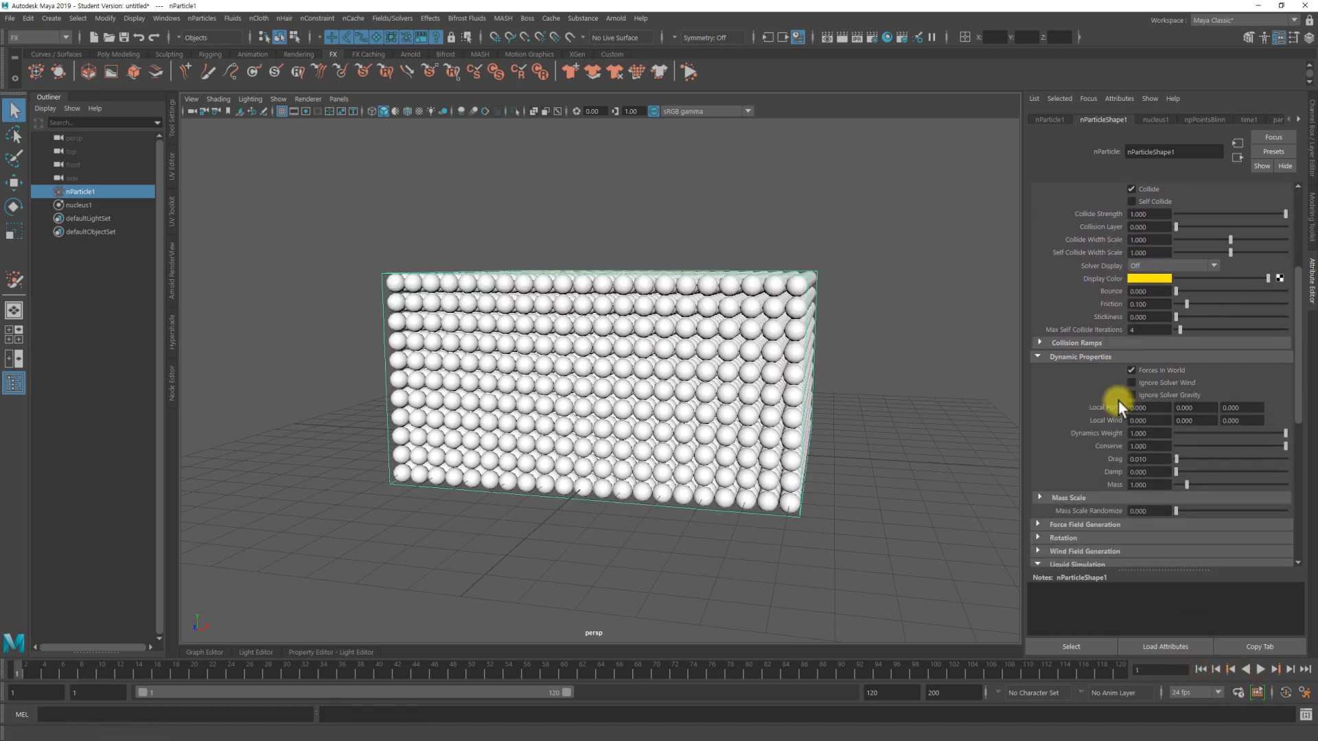
click(1075, 359)
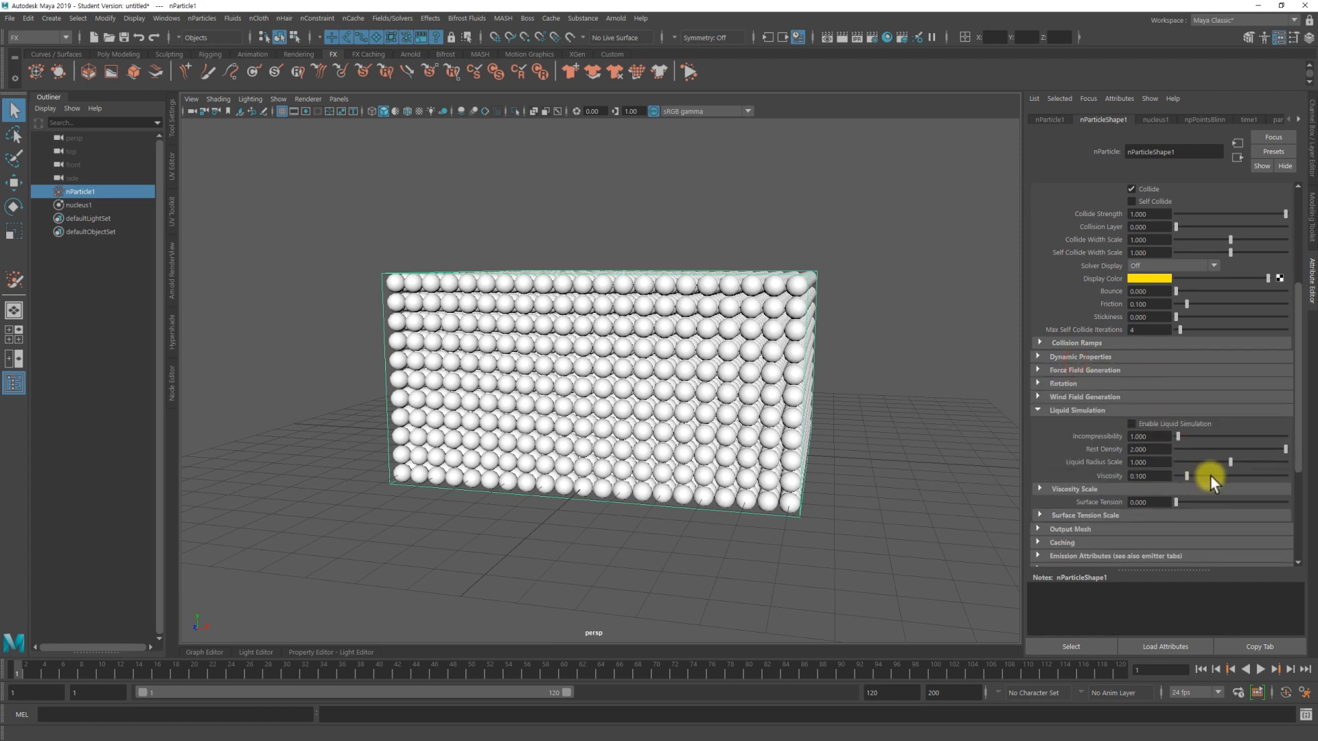
click(1260, 669)
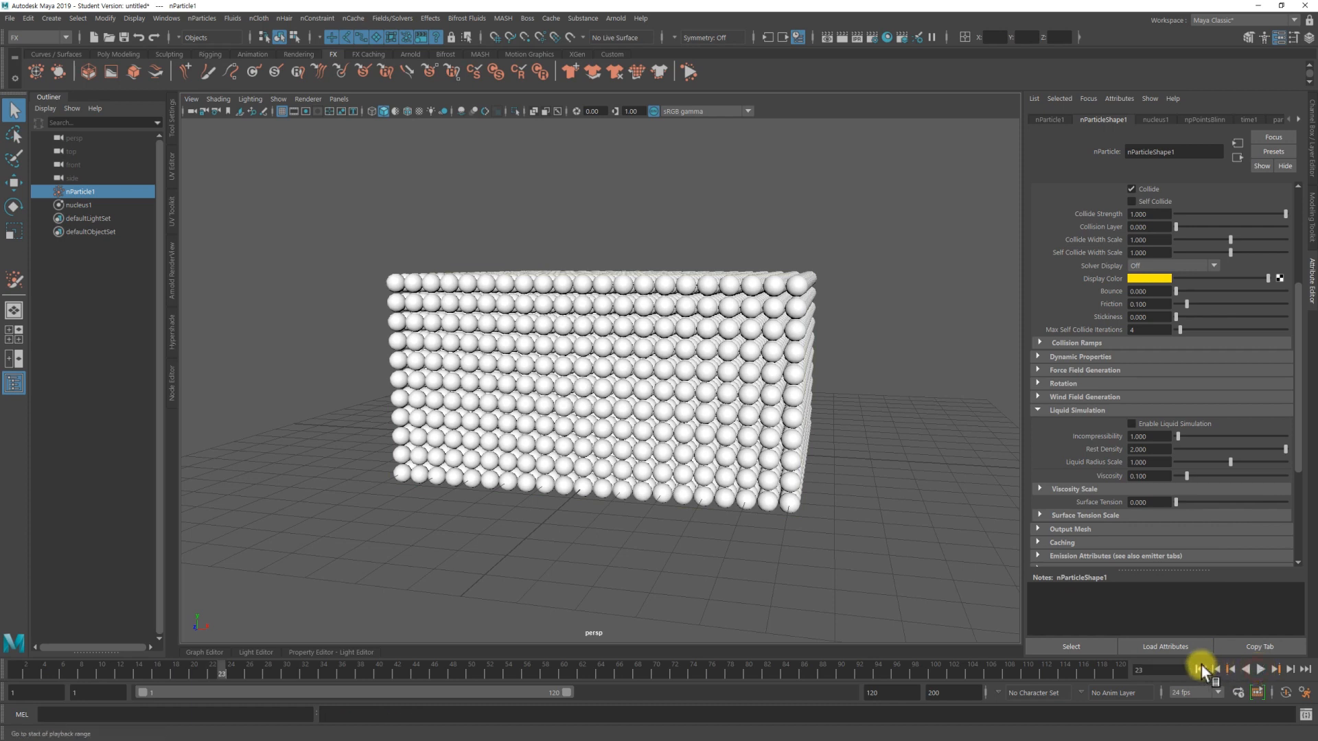
click(1201, 670)
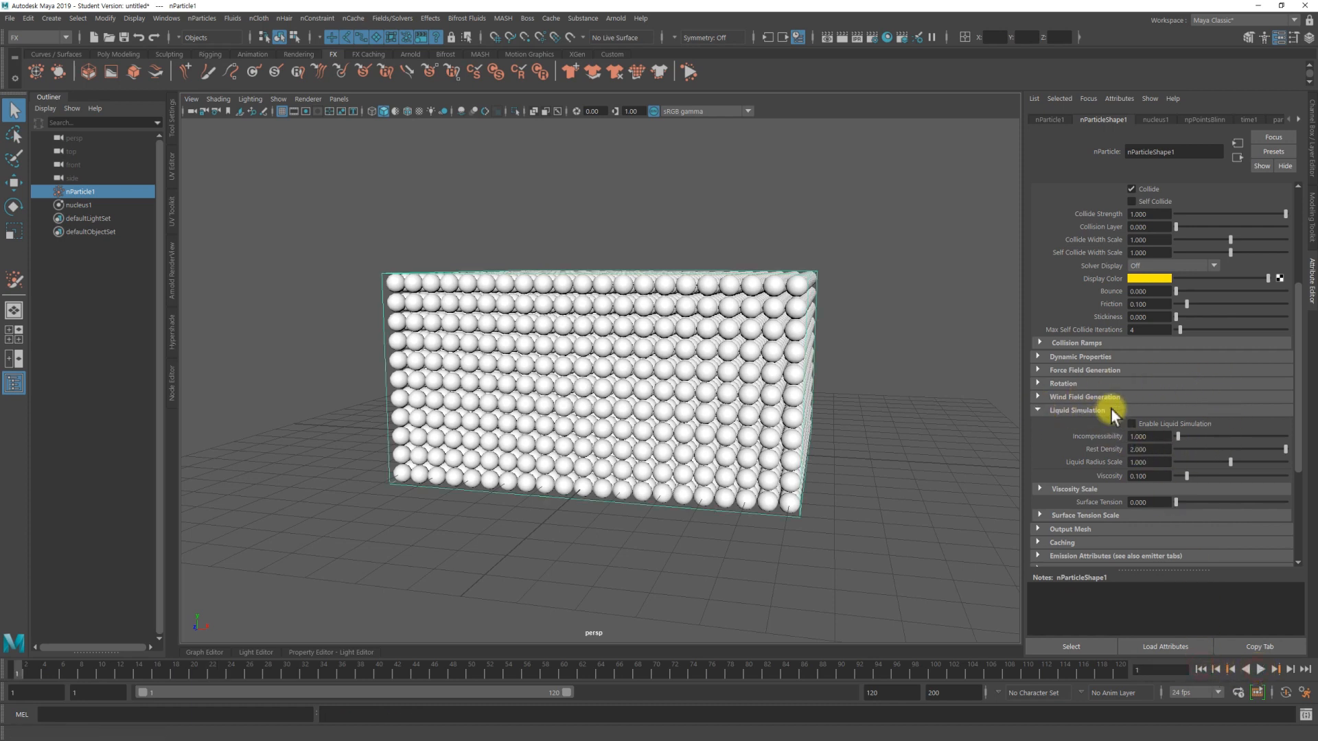
Step: Enable Liquid Simulation on the nParticle and play the simulation briefly to check the particle block
click(1133, 424)
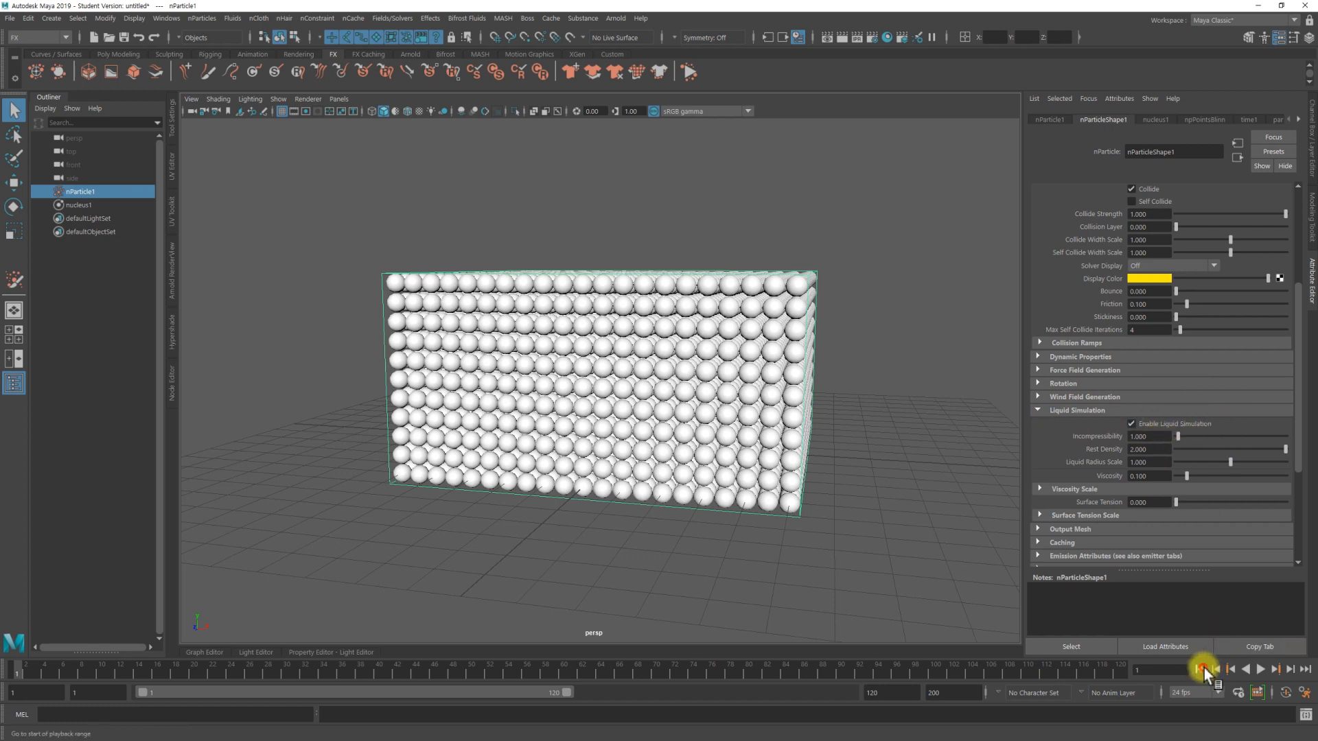
click(1261, 670)
click(1261, 670)
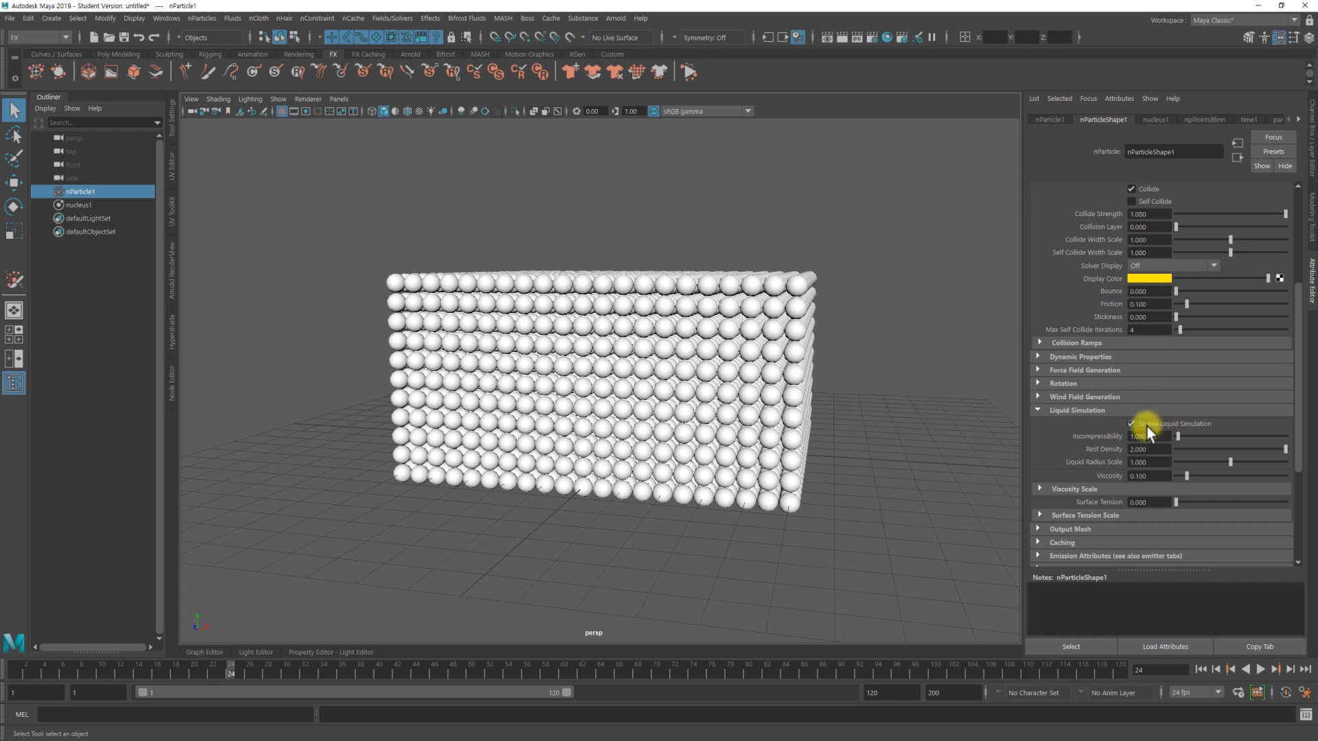
scroll(800, 326, up, 5)
alt+drag(789, 302, 751, 318)
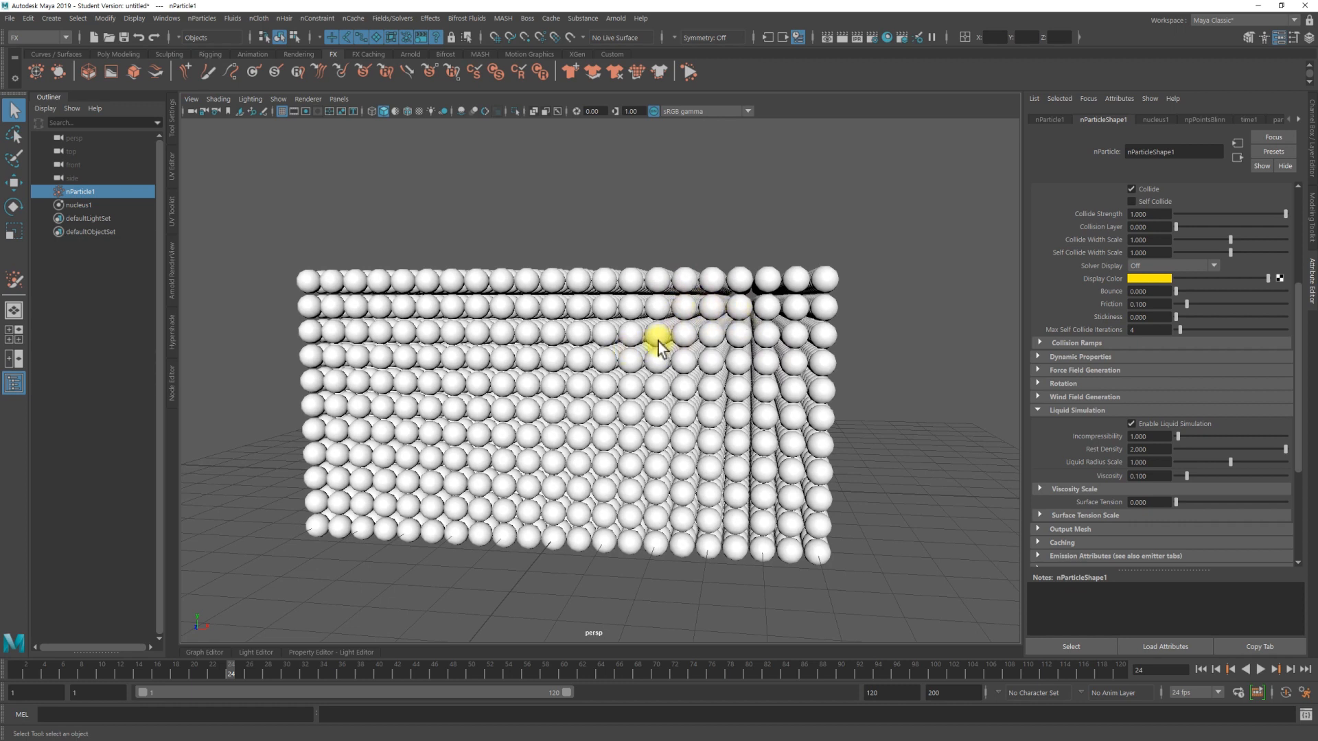
mouse_move(727, 333)
alt+mouse_down()
mouse_move(692, 318)
mouse_move(717, 315)
alt+mouse_up()
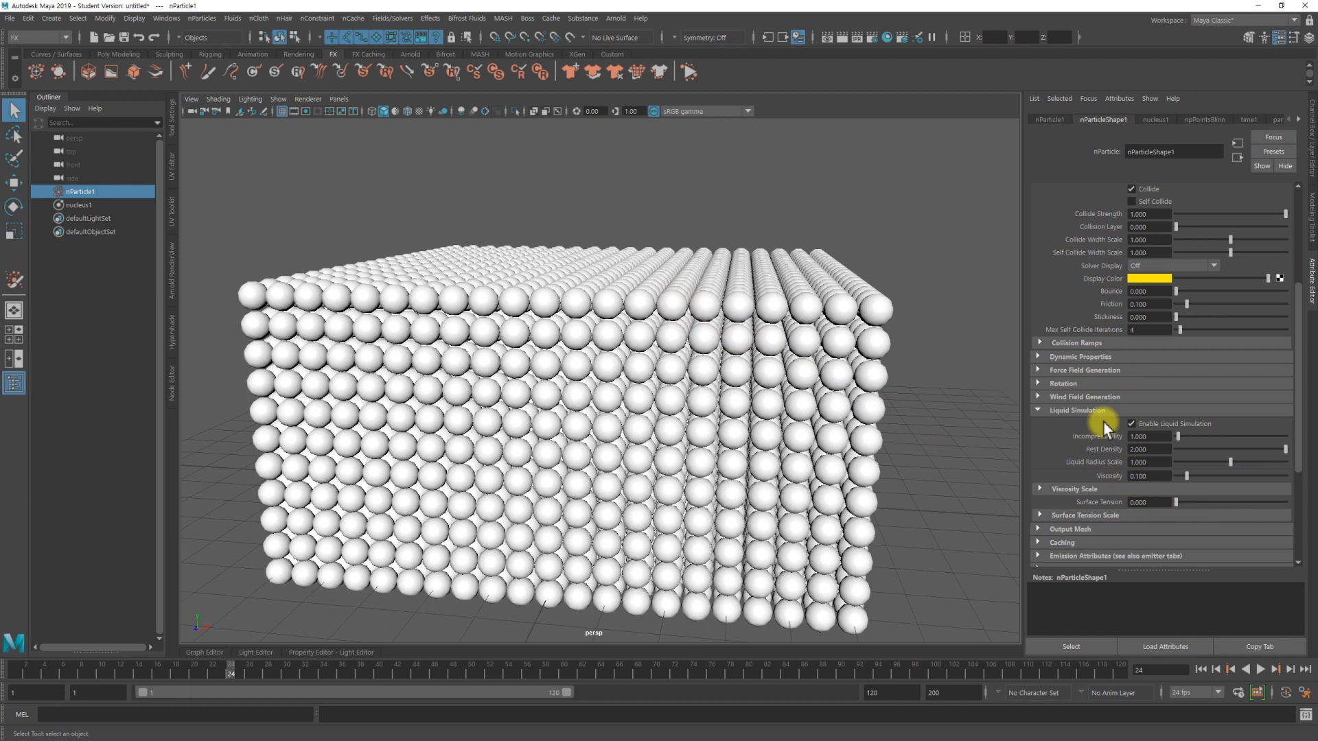
Step: Increase the nParticle's Radius to 0.3
scroll(1173, 419, up, 5)
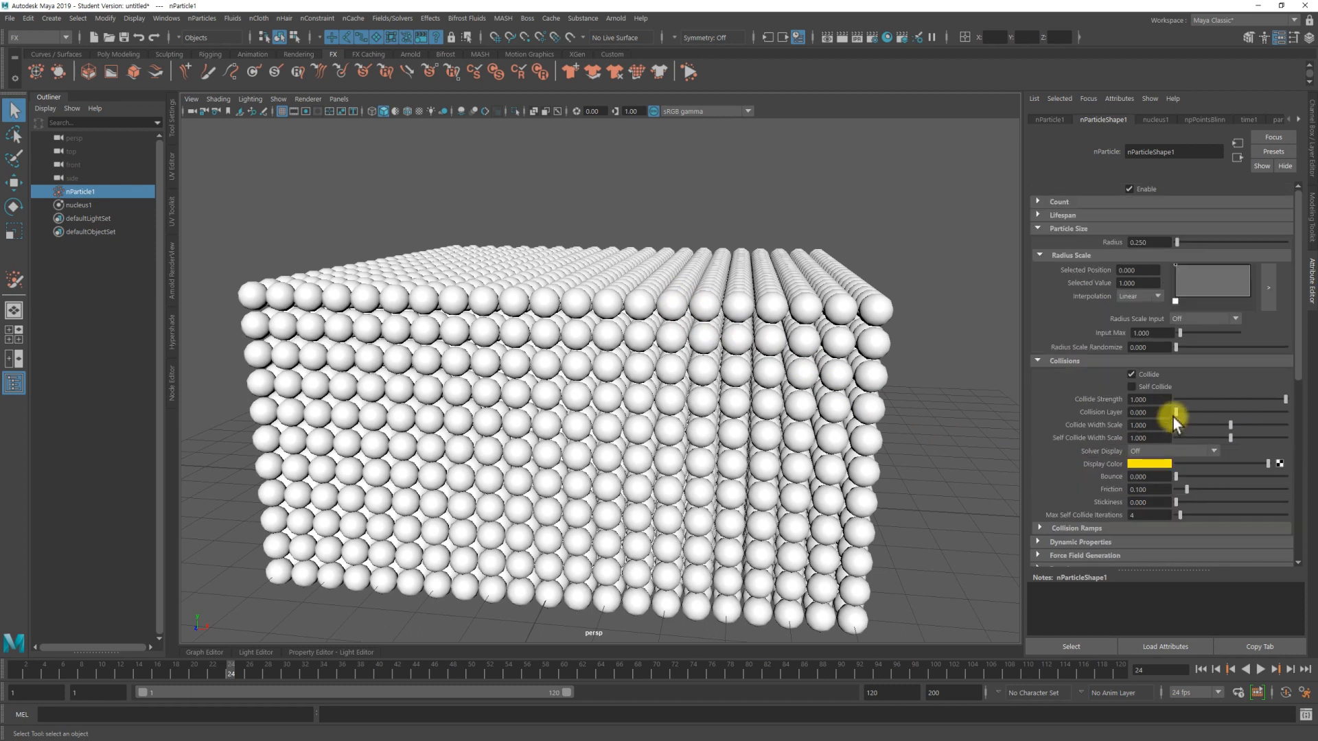
text(0.3)
key(Return)
alt+drag(819, 429, 752, 410)
scroll(1106, 430, down, 5)
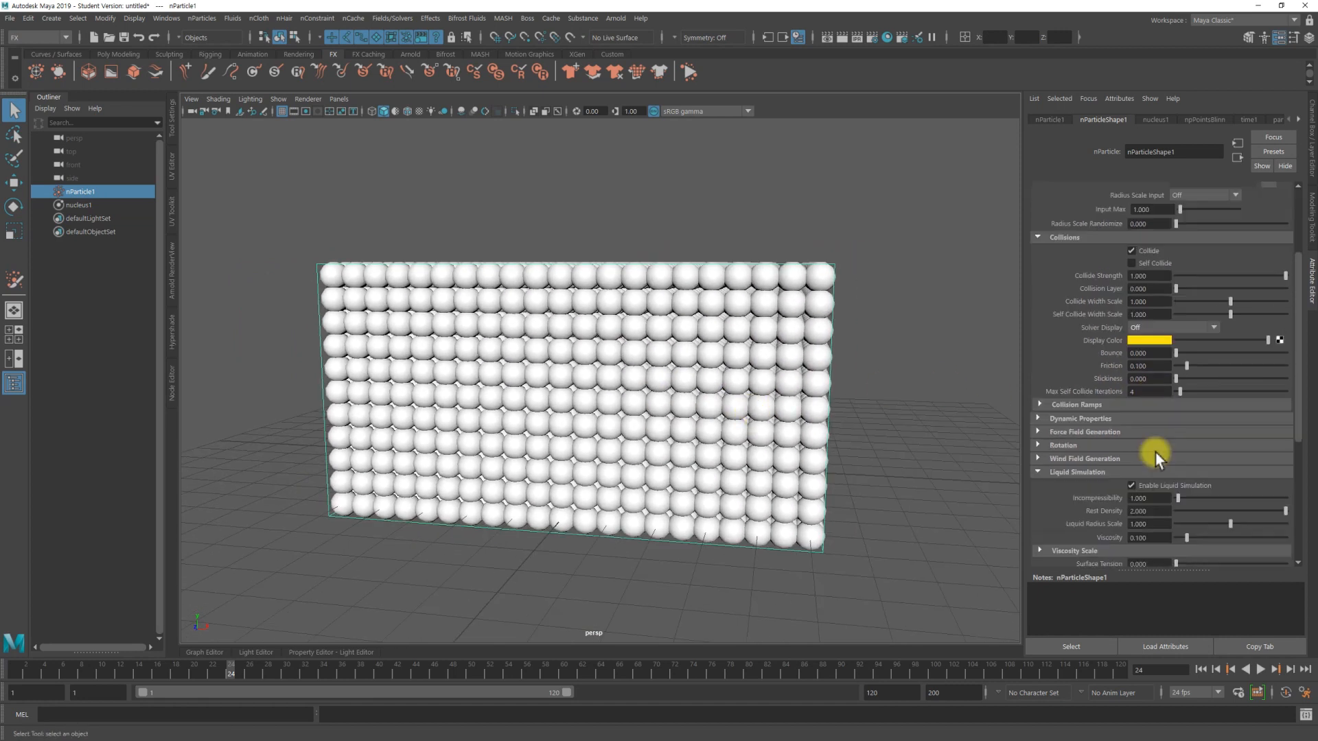
Step: Play the liquid simulation through to frame 120 twice and return to the first frame
click(1260, 670)
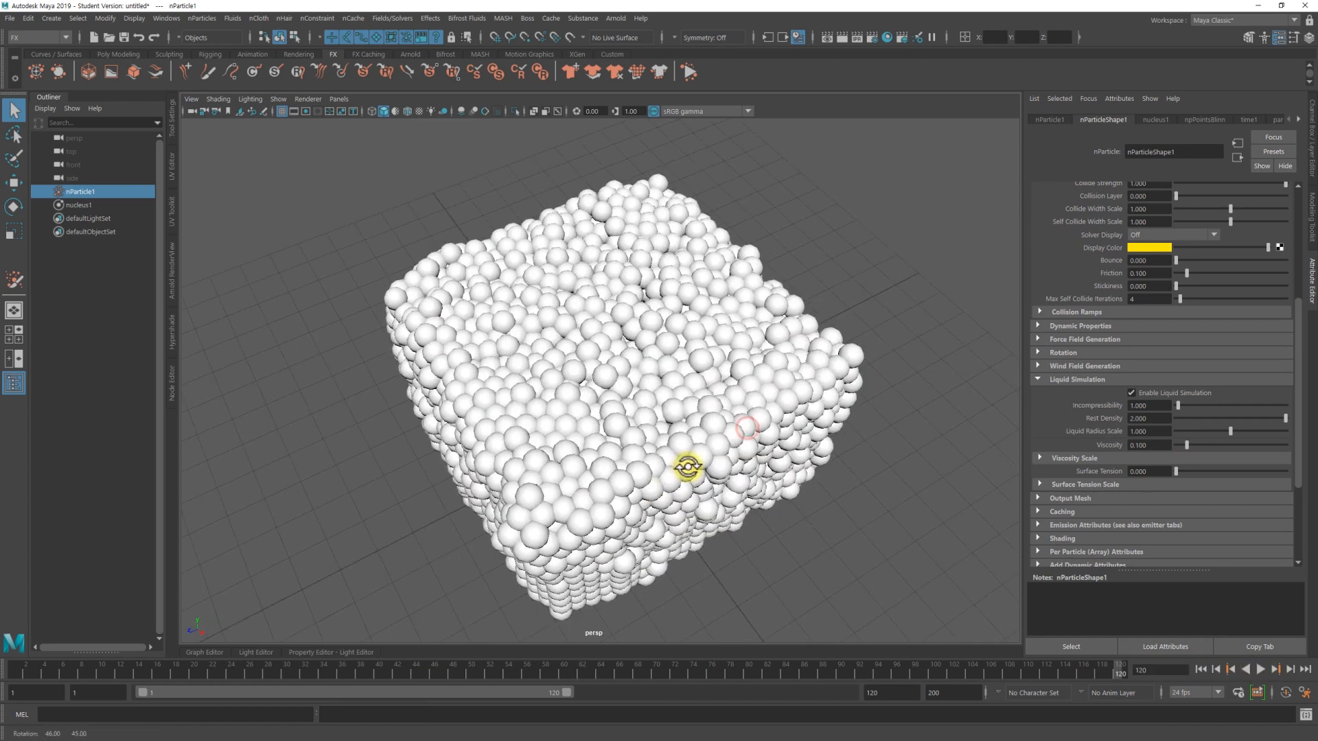
click(1262, 670)
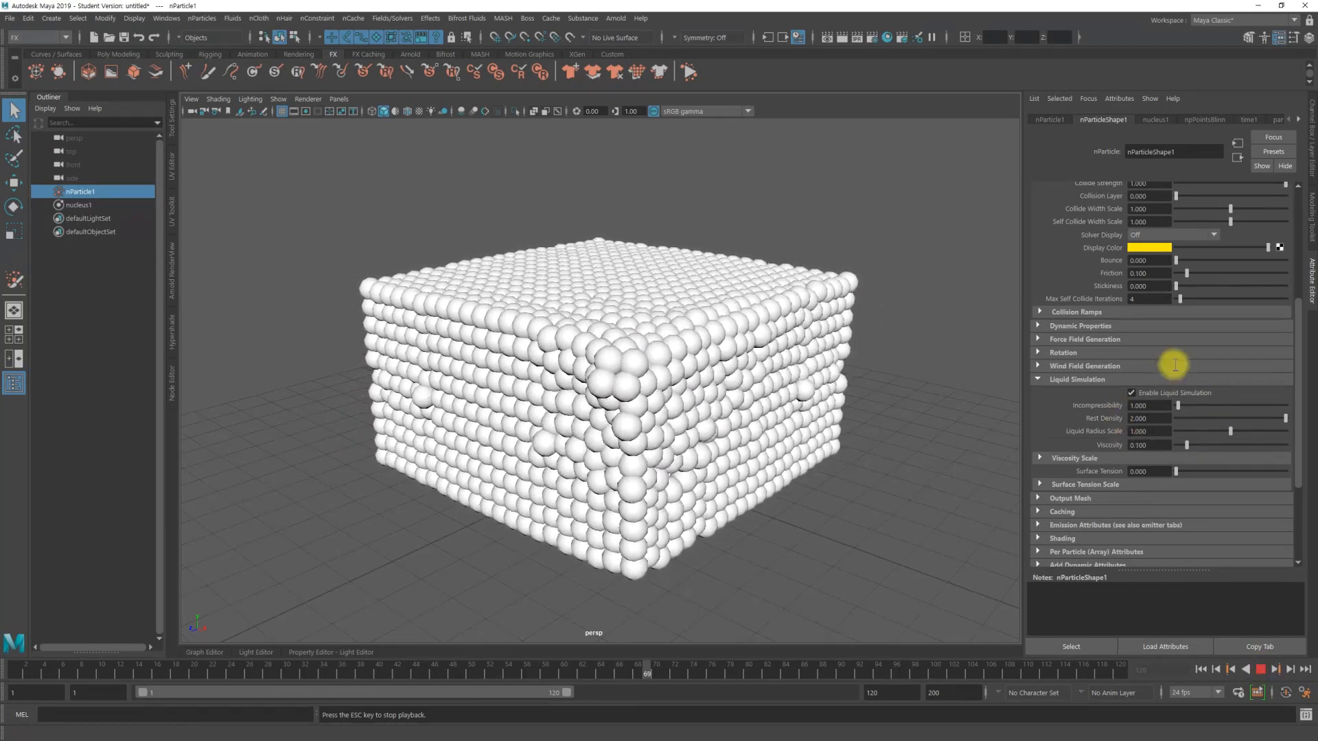
mouse_move(746, 431)
alt+mouse_down()
mouse_move(838, 414)
mouse_move(762, 417)
alt+mouse_up()
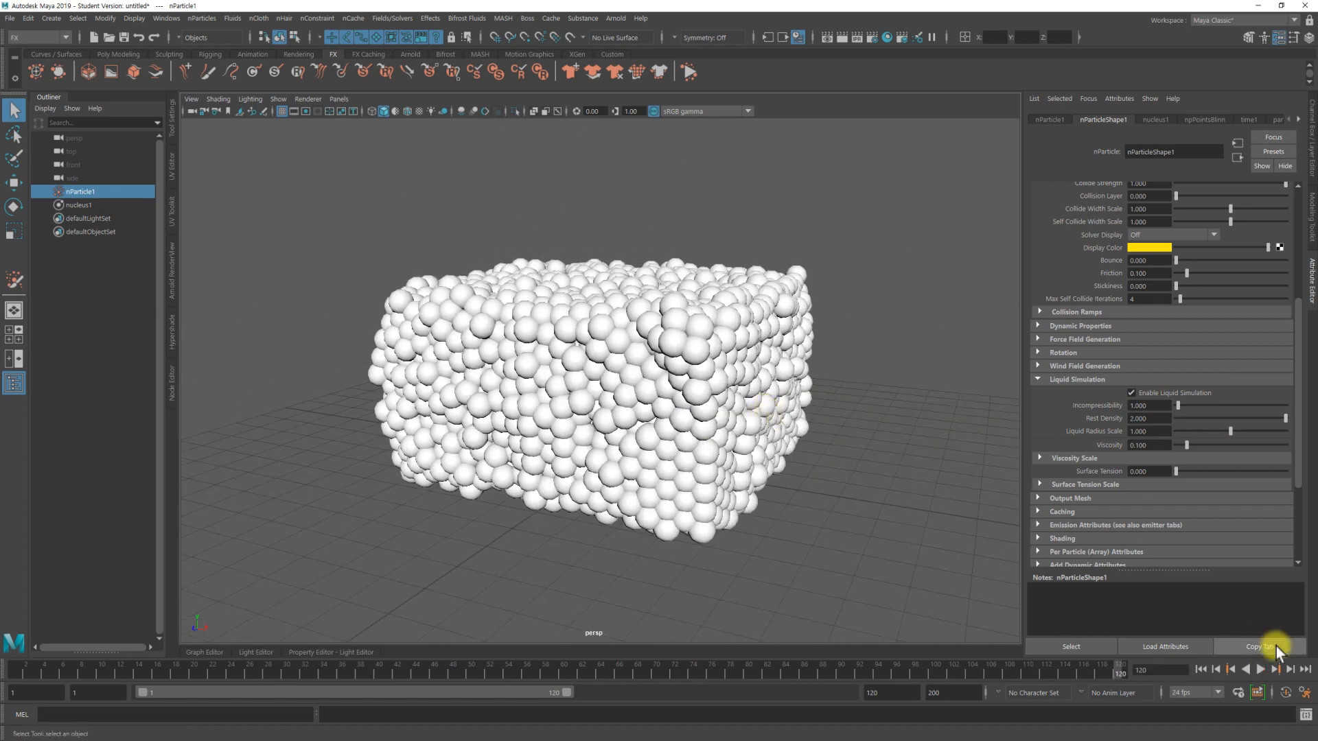
click(1201, 669)
Step: Examine the spacing and overlap of the particle spheres at the first frame from several angles
alt+right_drag(827, 419, 721, 408)
alt+drag(730, 386, 770, 362)
alt+right_drag(689, 385, 830, 385)
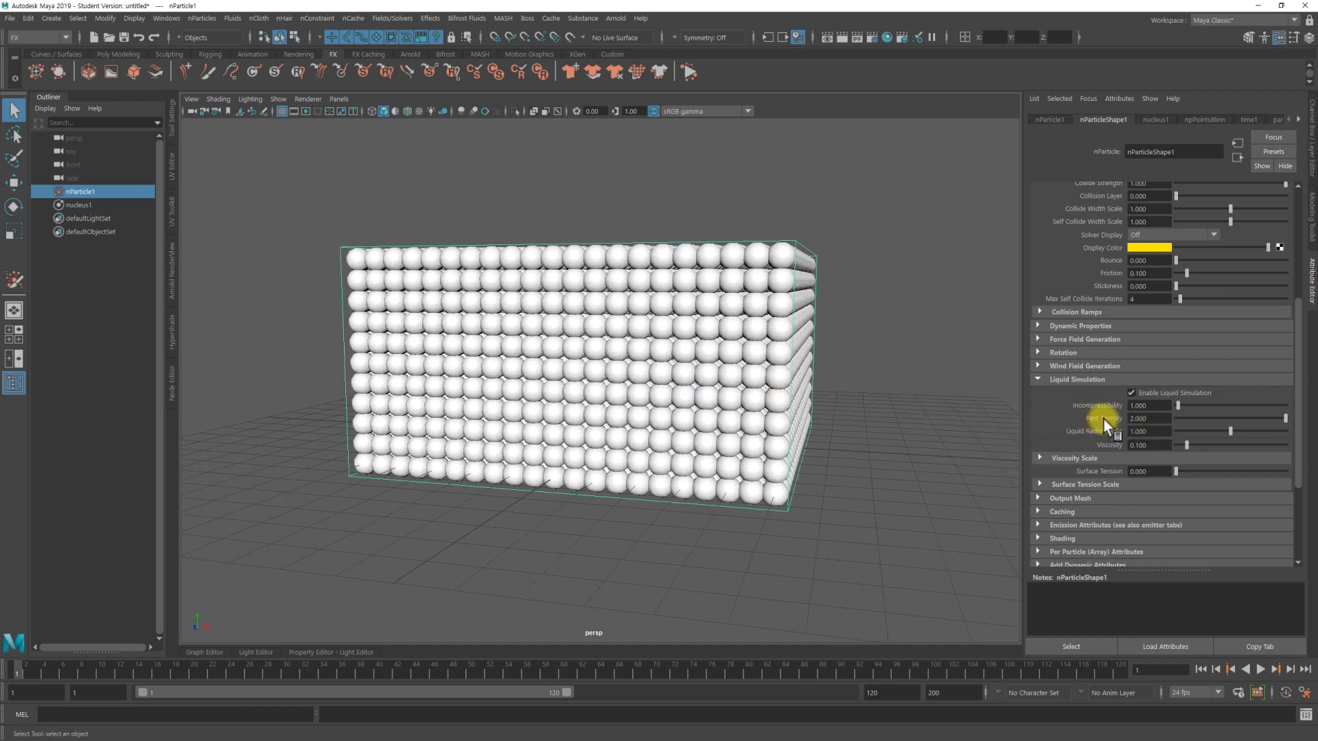
alt+drag(768, 414, 790, 407)
alt+right_drag(763, 417, 819, 420)
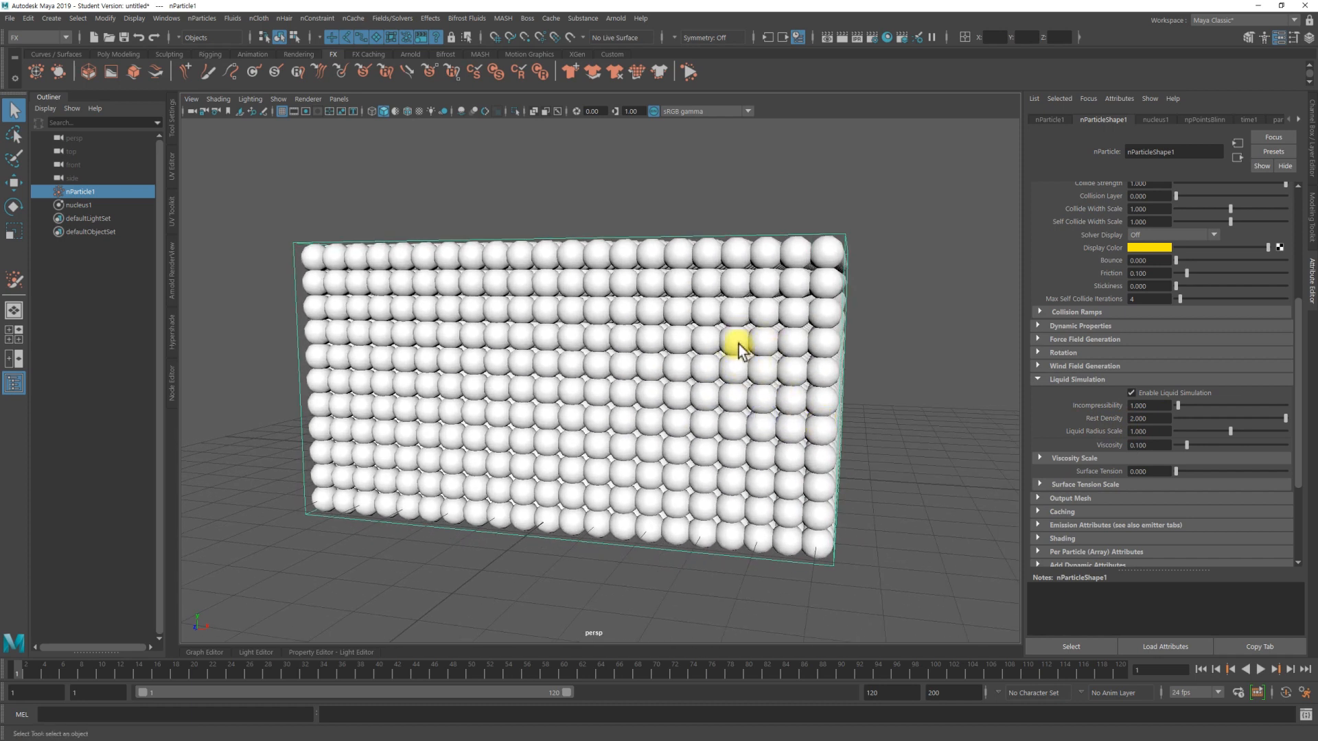
alt+drag(751, 434, 788, 444)
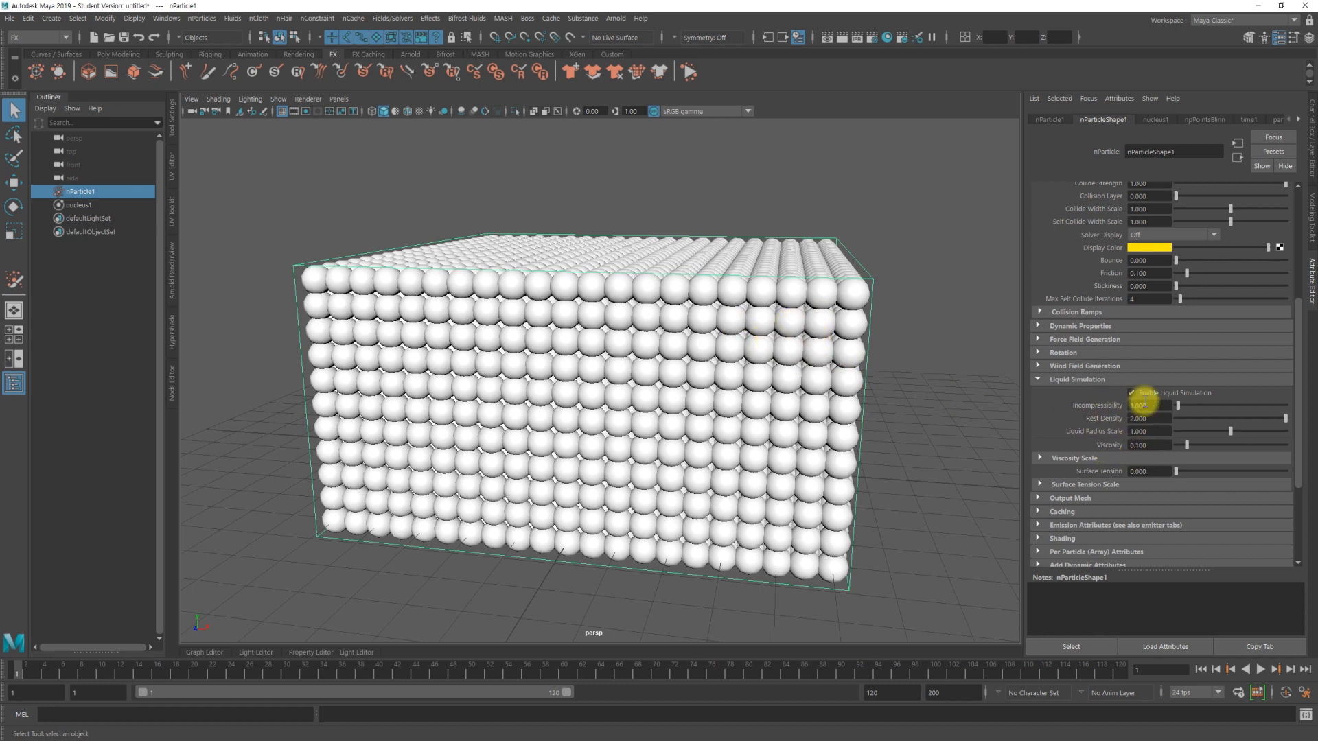
scroll(750, 420, down, 4)
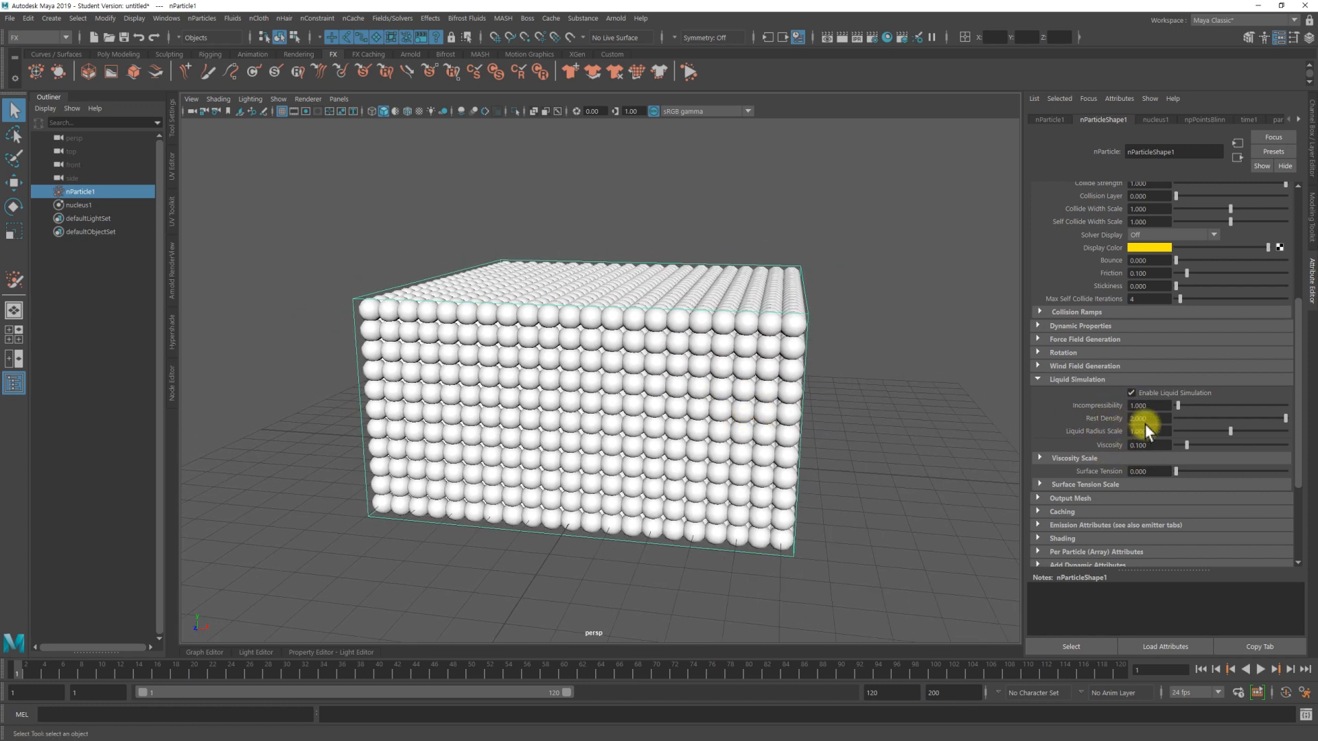
Step: Set Rest Density to its slider maximum of 2 and replay the liquid simulation from the start
drag(1192, 418, 1301, 416)
click(1208, 670)
click(1259, 670)
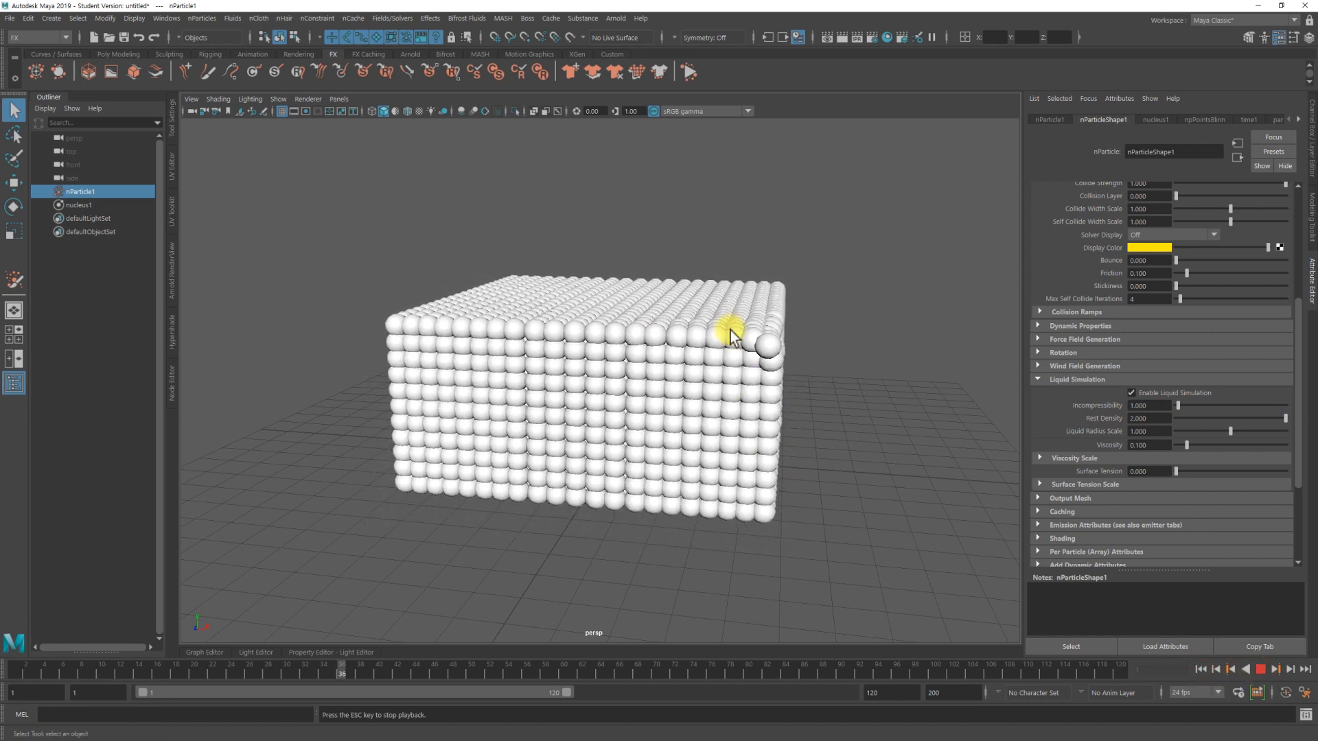
mouse_move(707, 421)
alt+mouse_down()
mouse_move(705, 442)
mouse_move(694, 426)
mouse_move(710, 421)
alt+mouse_up()
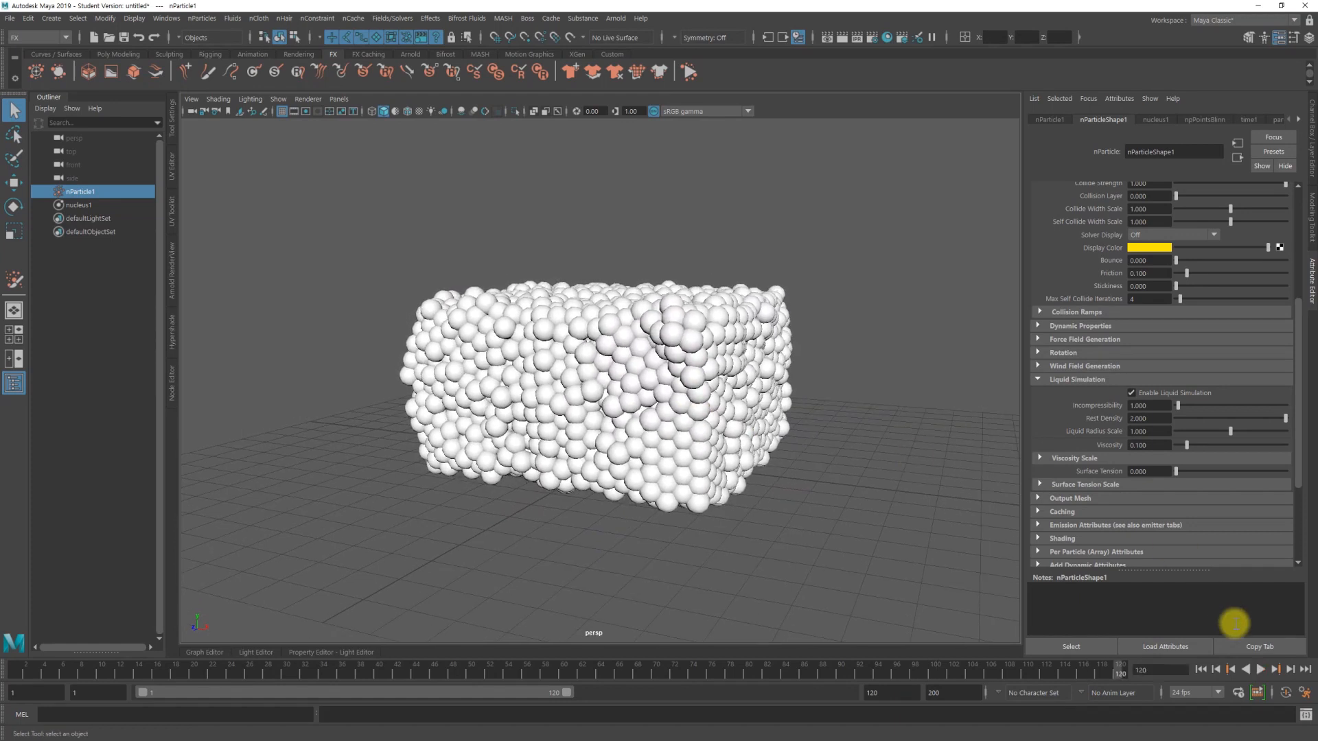
Step: Set the Liquid Simulation Rest Density to 1, test the playback and return to the first frame
click(1201, 669)
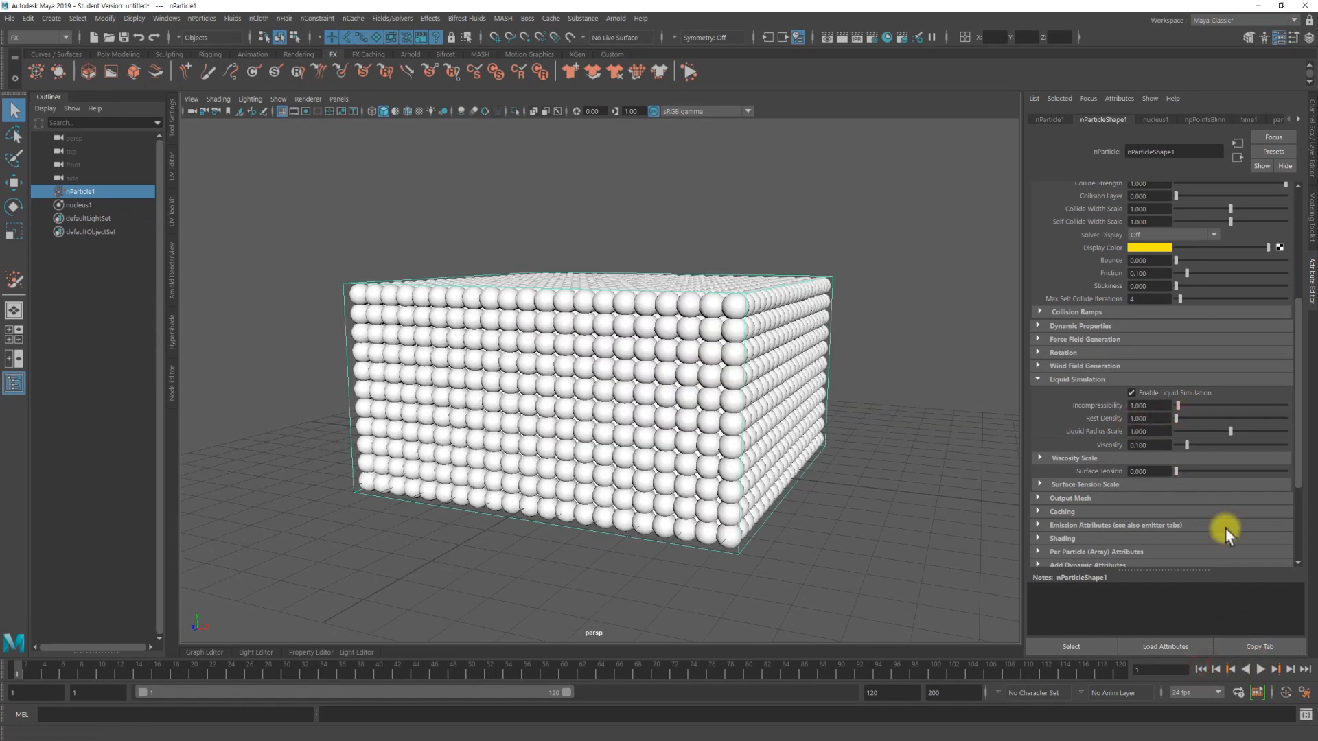
click(1260, 669)
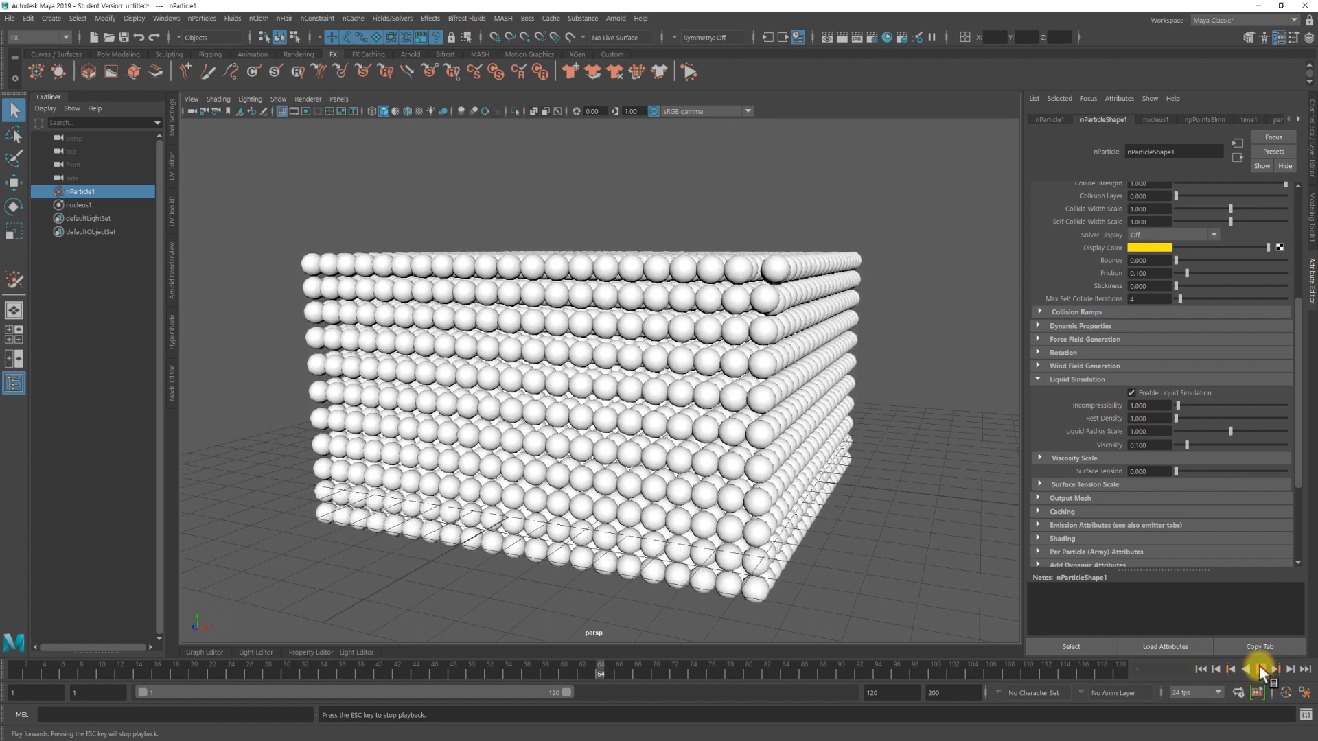
click(1260, 669)
click(1202, 670)
alt+drag(781, 427, 824, 441)
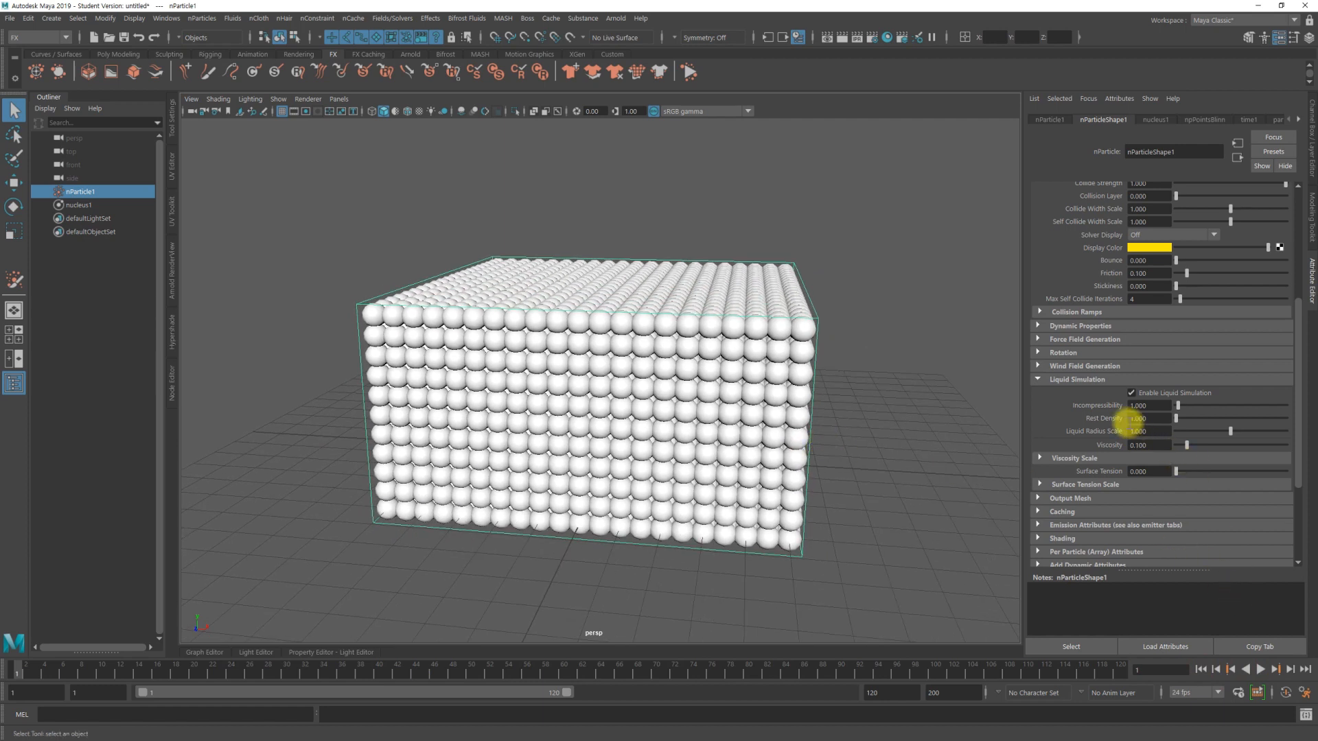
scroll(1161, 426, up, 3)
scroll(1160, 423, up, 2)
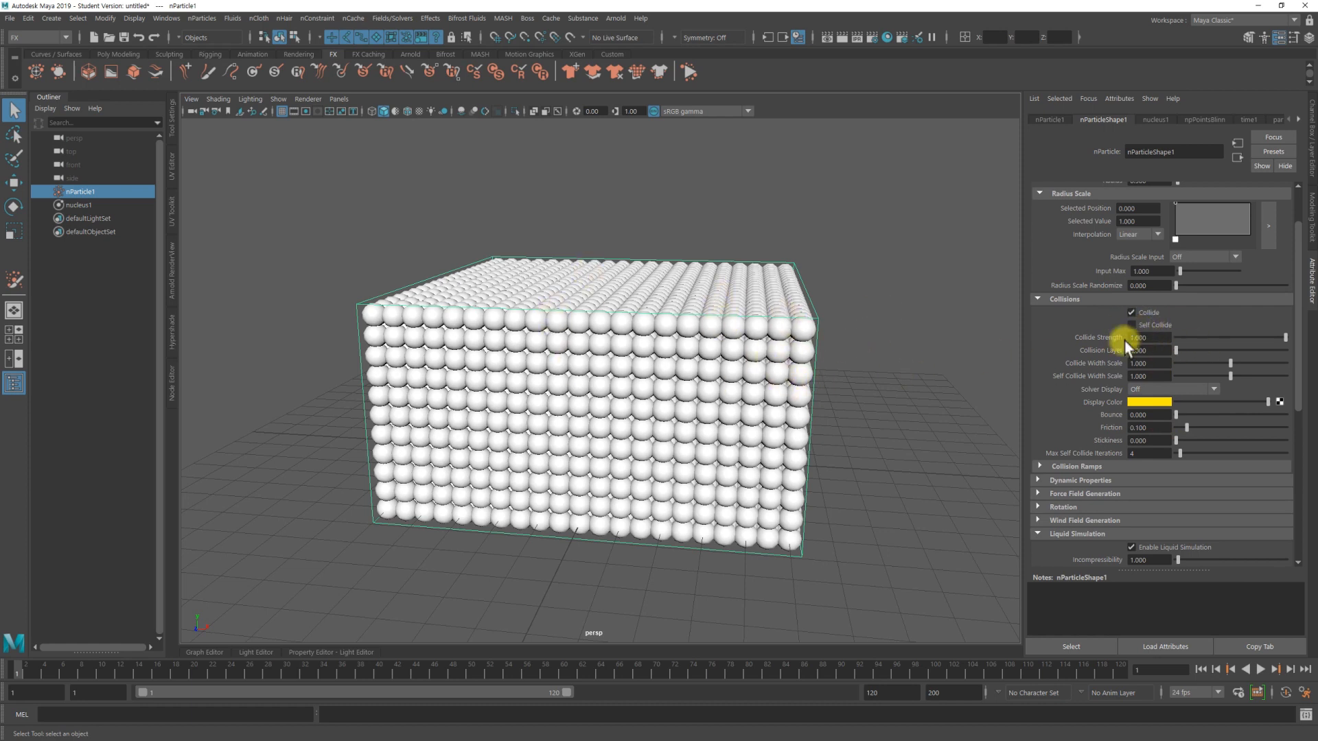
scroll(1170, 383, down, 3)
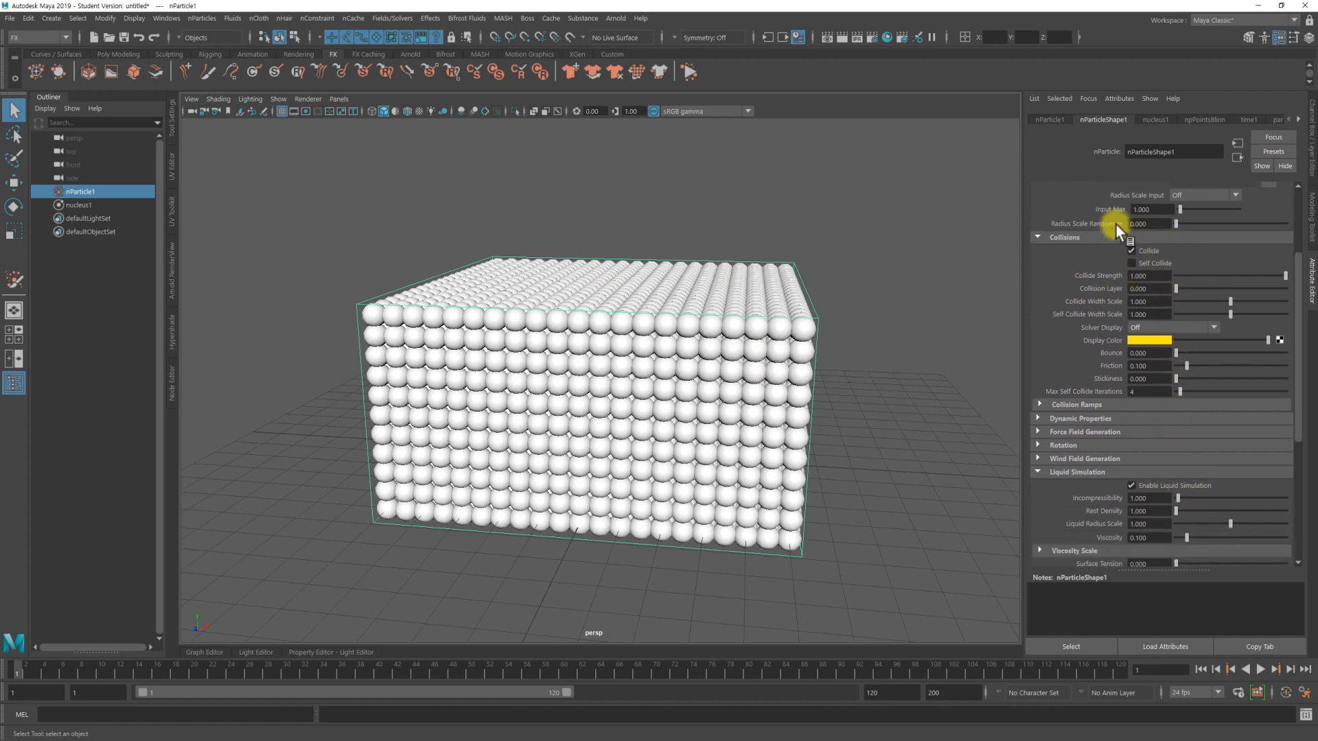
Step: Play the liquid simulation with the current Liquid Simulation settings, return to the first frame and examine the particle block
scroll(1164, 402, down, 3)
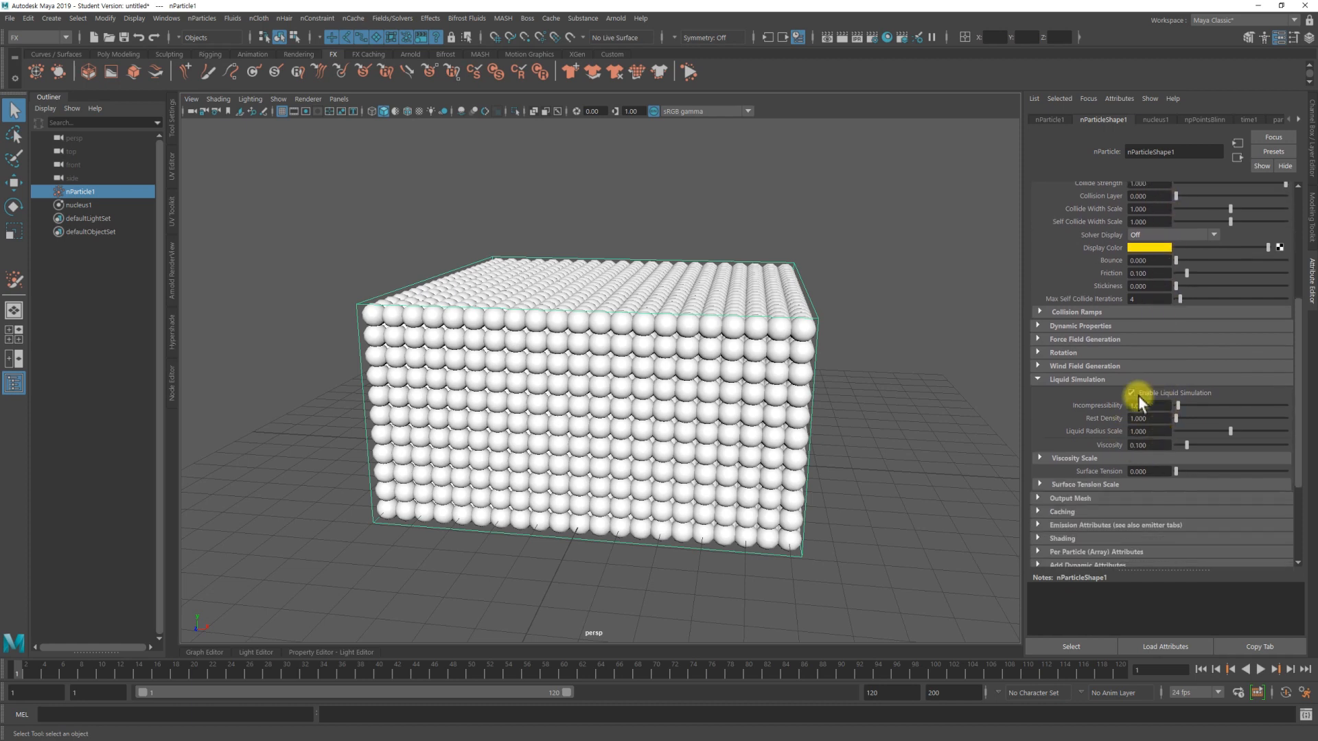
alt+drag(895, 430, 853, 416)
click(1261, 670)
click(1260, 670)
click(1201, 669)
alt+right_drag(839, 411, 733, 364)
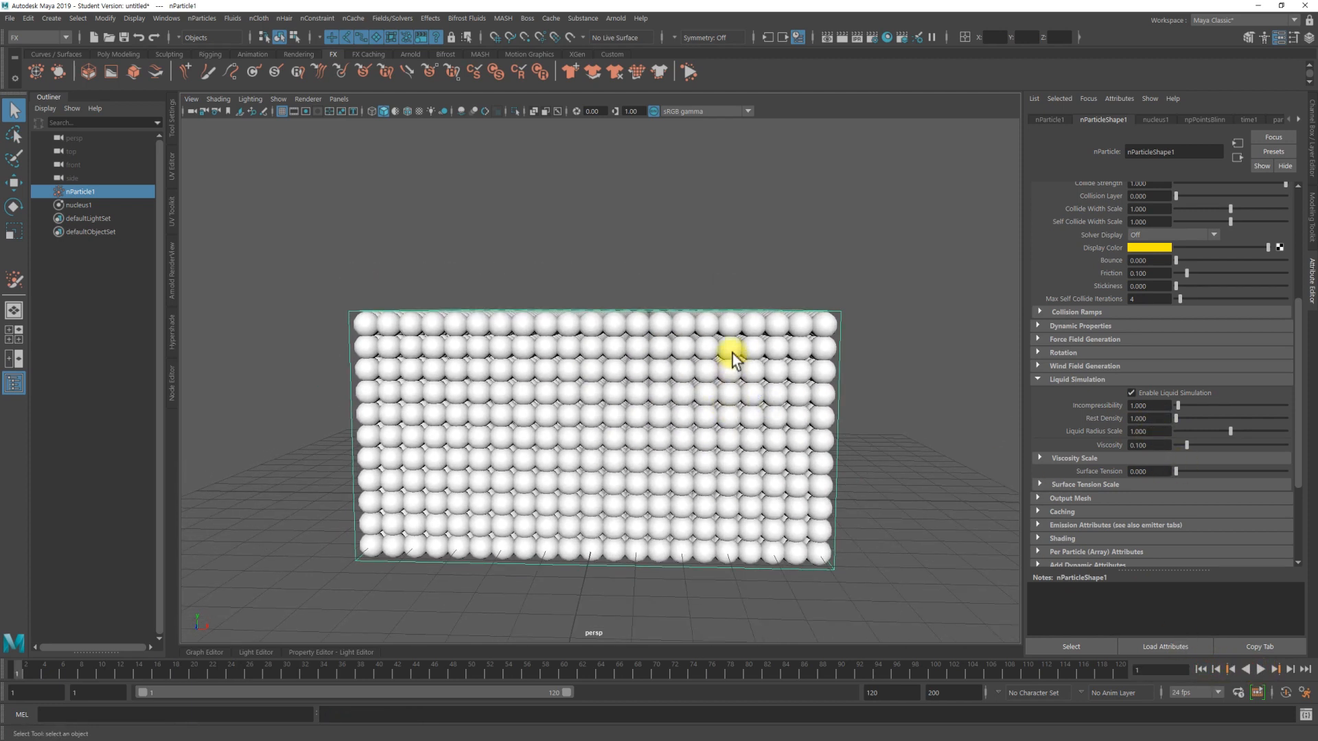
alt+drag(751, 364, 743, 360)
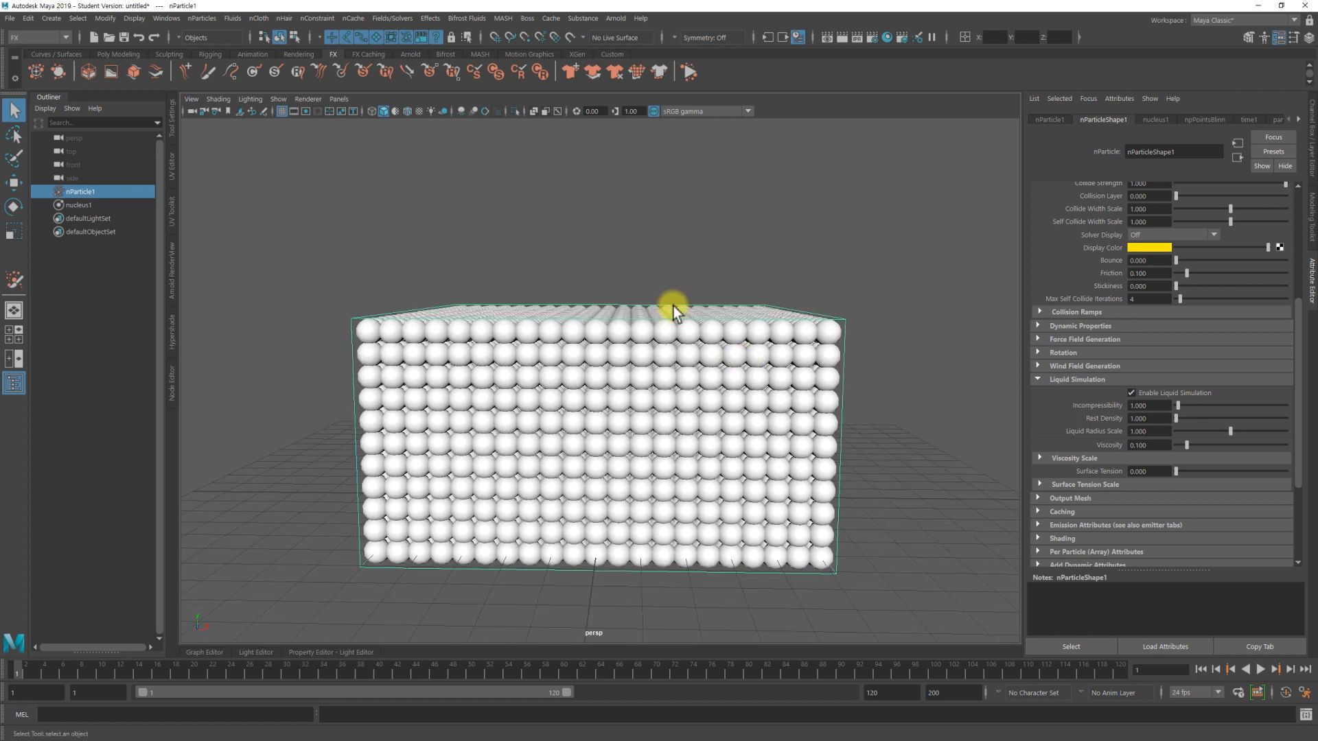
Step: Create a polygon helix and move it straight up until it floats above the particle block, at about 8.665 in Y
click(52, 19)
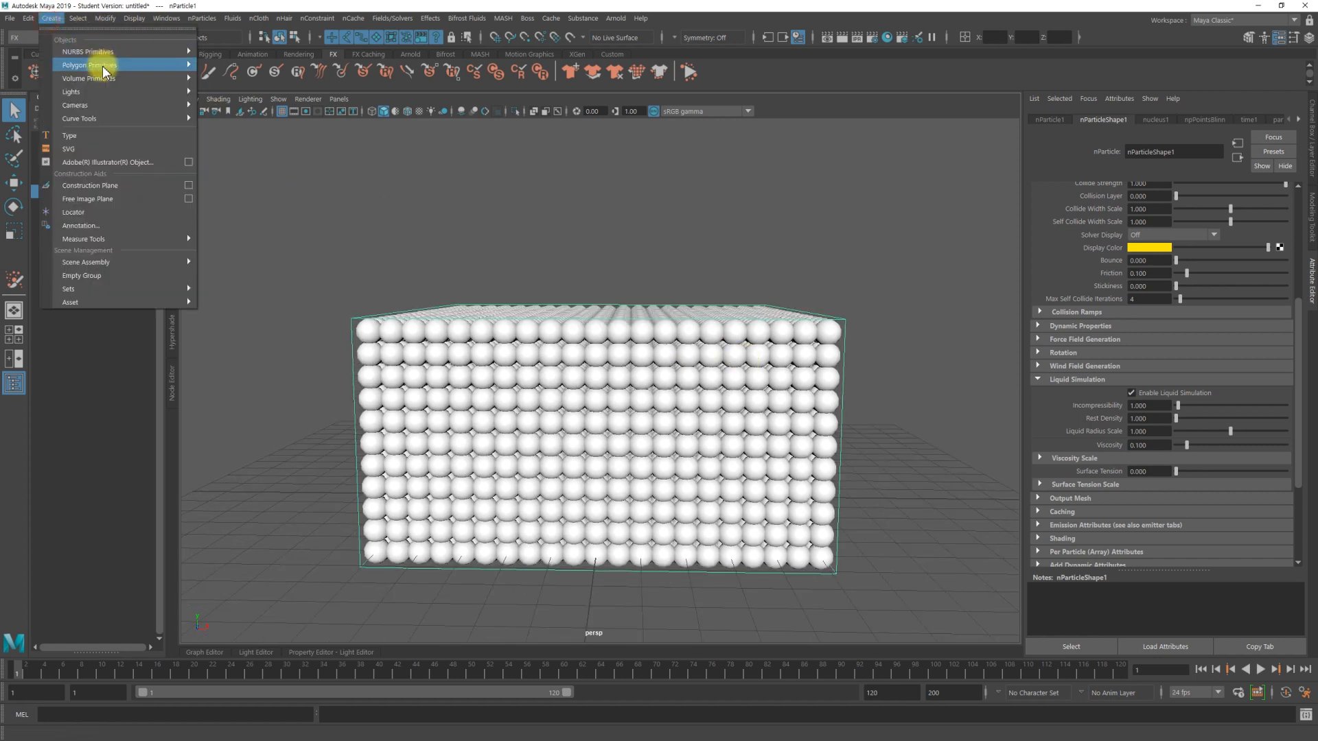
mouse_move(101, 65)
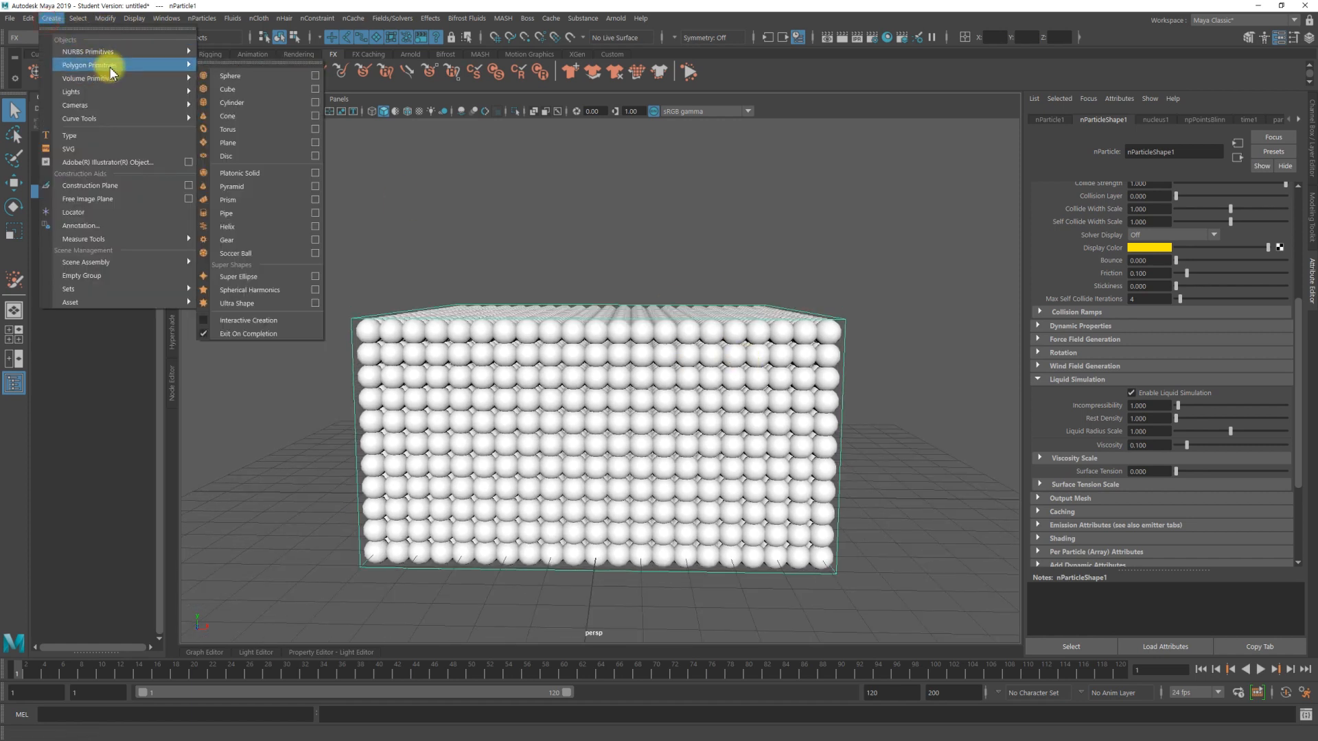
click(237, 229)
scroll(647, 421, down, 2)
key(w)
drag(613, 415, 632, 146)
Step: Set the helix's Radius to 0.2 in its construction inputs
key(ctrl+a)
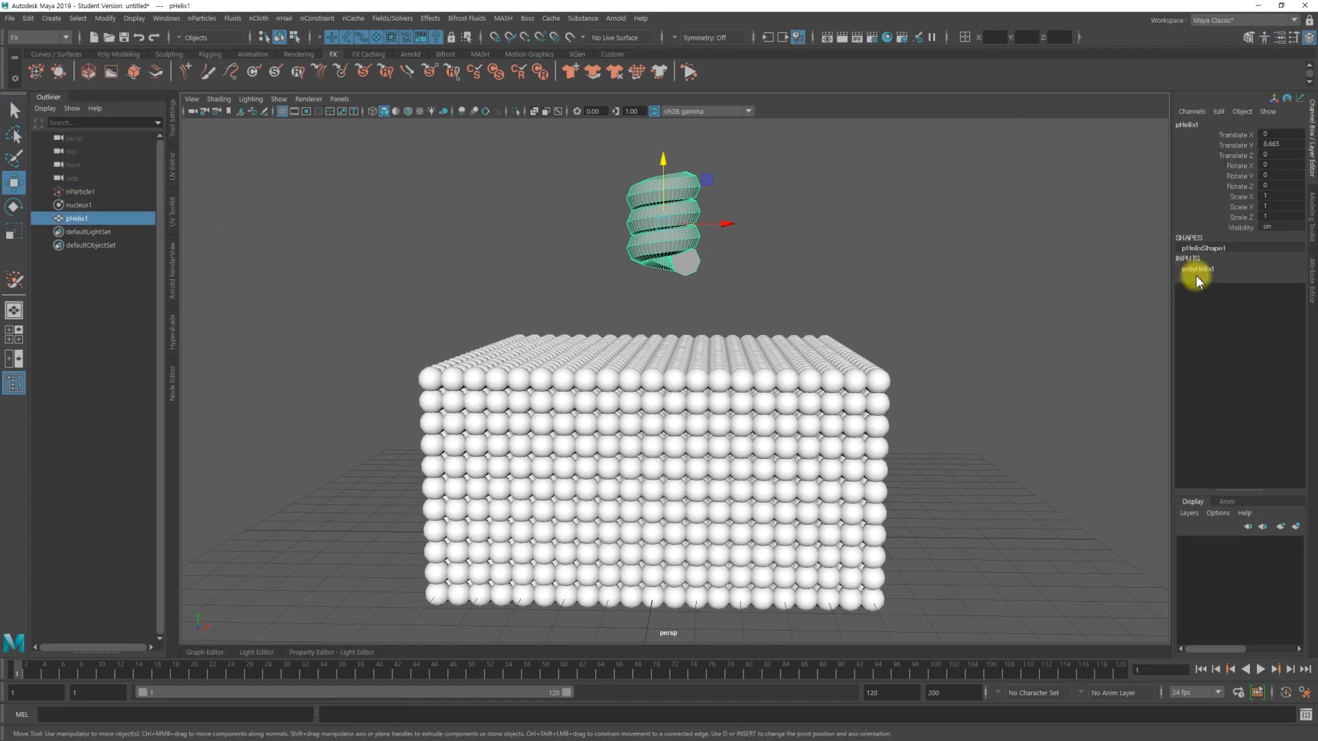
click(1203, 267)
text(0.2)
key(Return)
alt+middle_drag(873, 269, 858, 265)
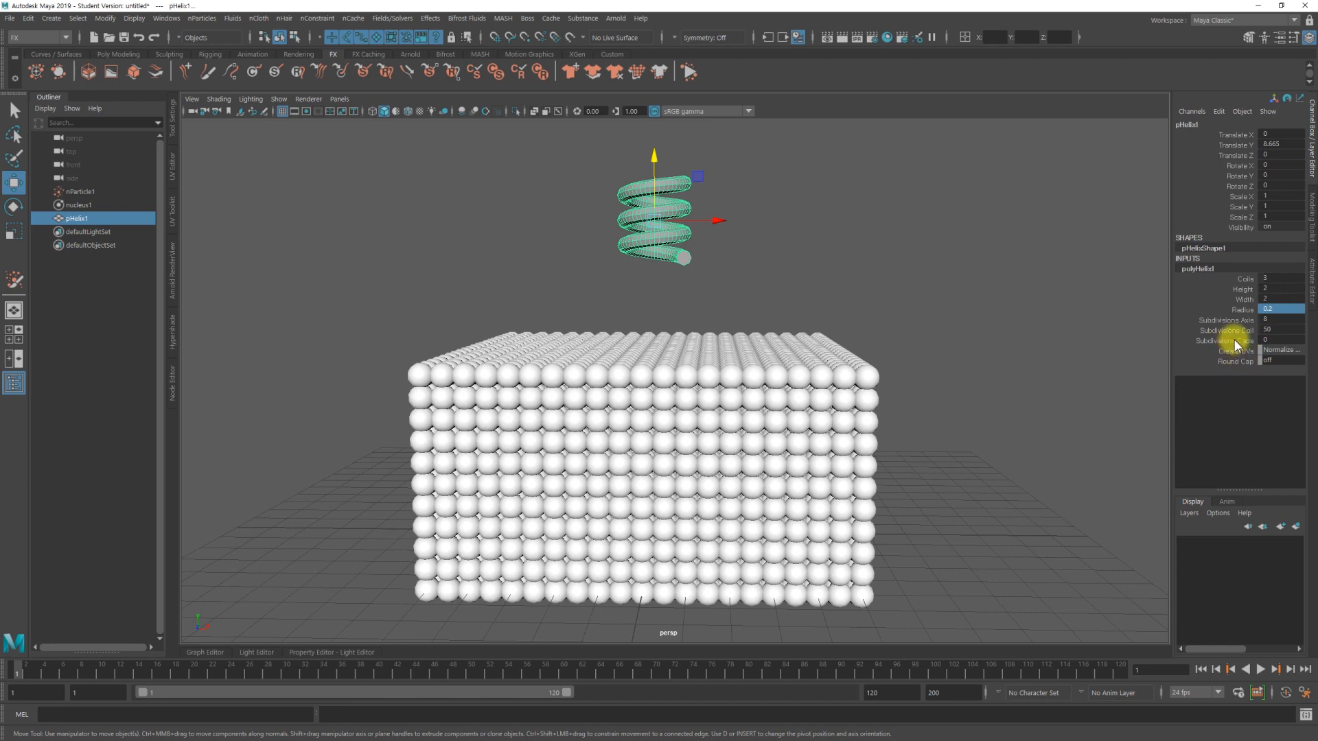
Step: Set the helix's Height to 4, leaving its coil subdivisions as they are
click(1235, 331)
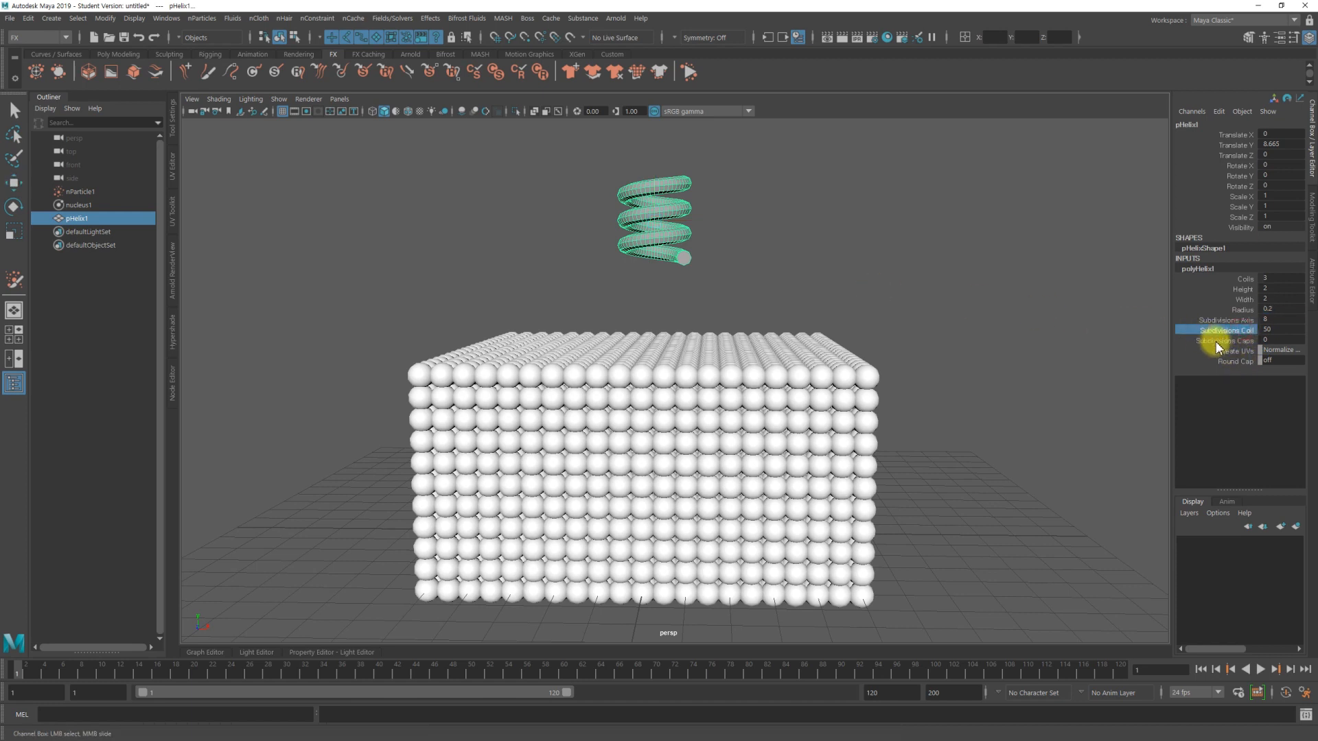
click(1246, 289)
click(1272, 288)
key(Return)
alt+drag(730, 336, 685, 340)
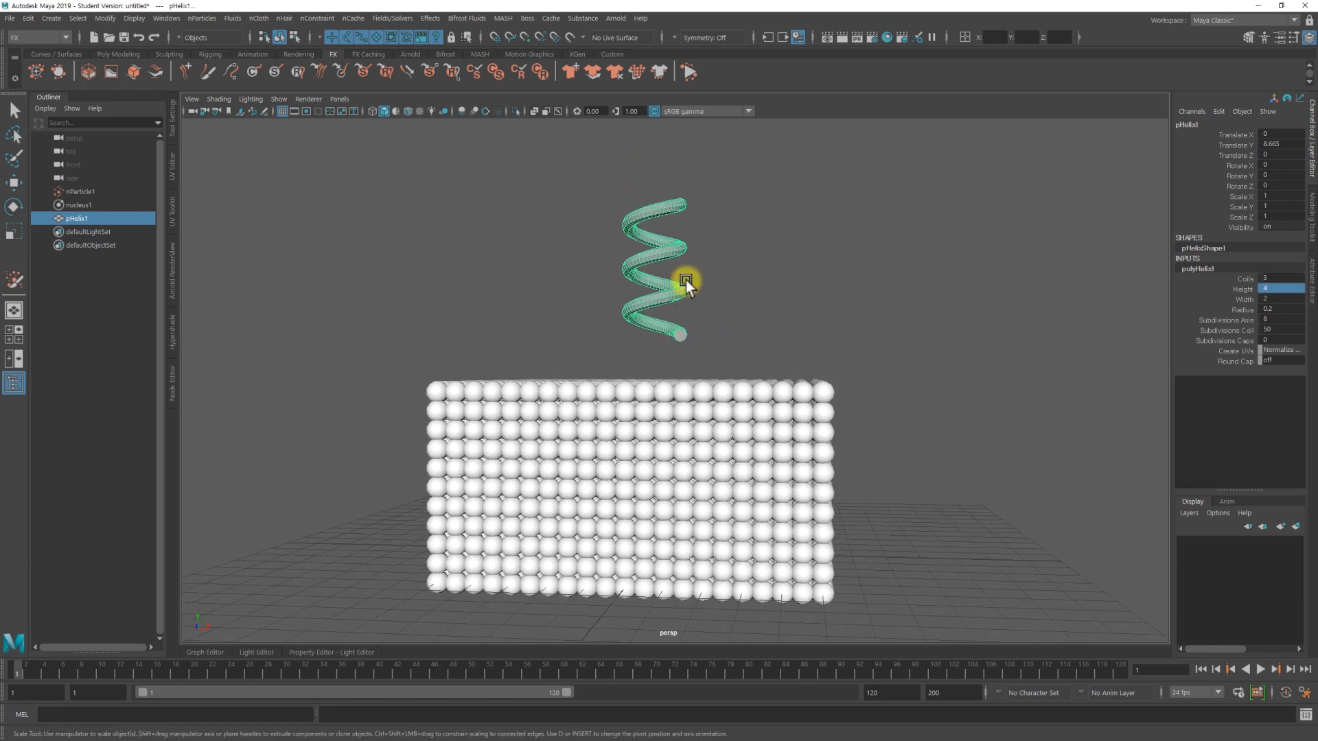
Step: Scale the helix along Y to compress it like a spring, and reselect the nParticle object
key(r)
mouse_move(657, 214)
mouse_down()
mouse_move(656, 236)
mouse_move(661, 131)
mouse_move(667, 223)
mouse_up()
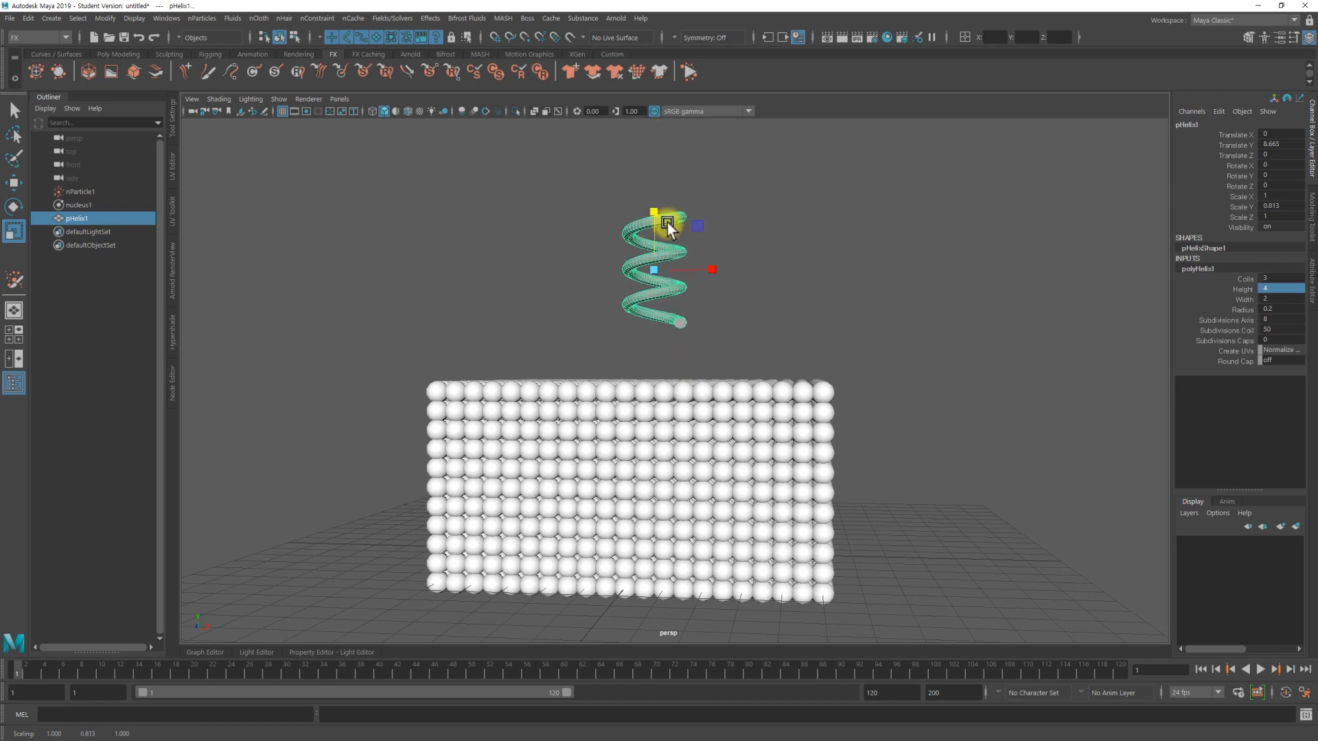
alt+middle_drag(725, 315, 725, 278)
click(768, 432)
key(ctrl+a)
alt+right_drag(732, 400, 858, 397)
alt+middle_drag(858, 397, 898, 385)
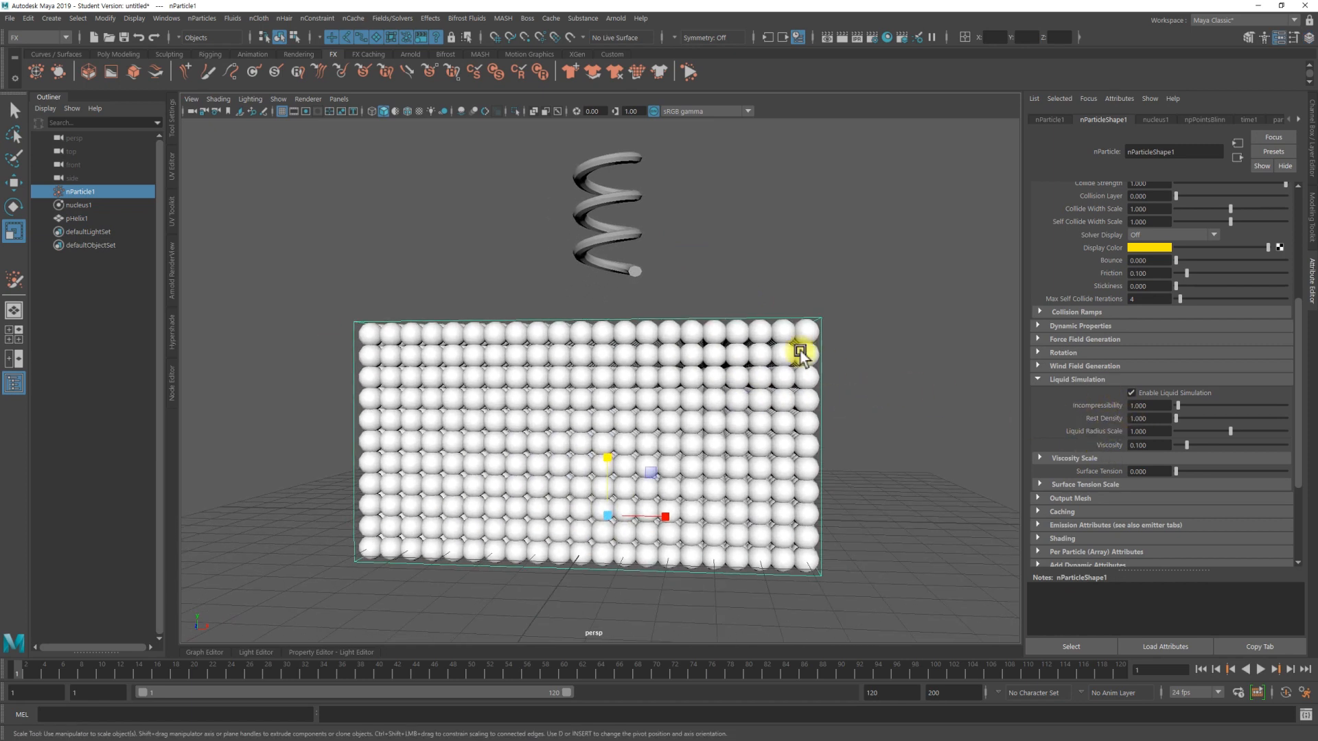
Step: Squash the helix almost flat along Y and stretch it back out to demonstrate spring compression
click(648, 232)
drag(609, 159, 611, 193)
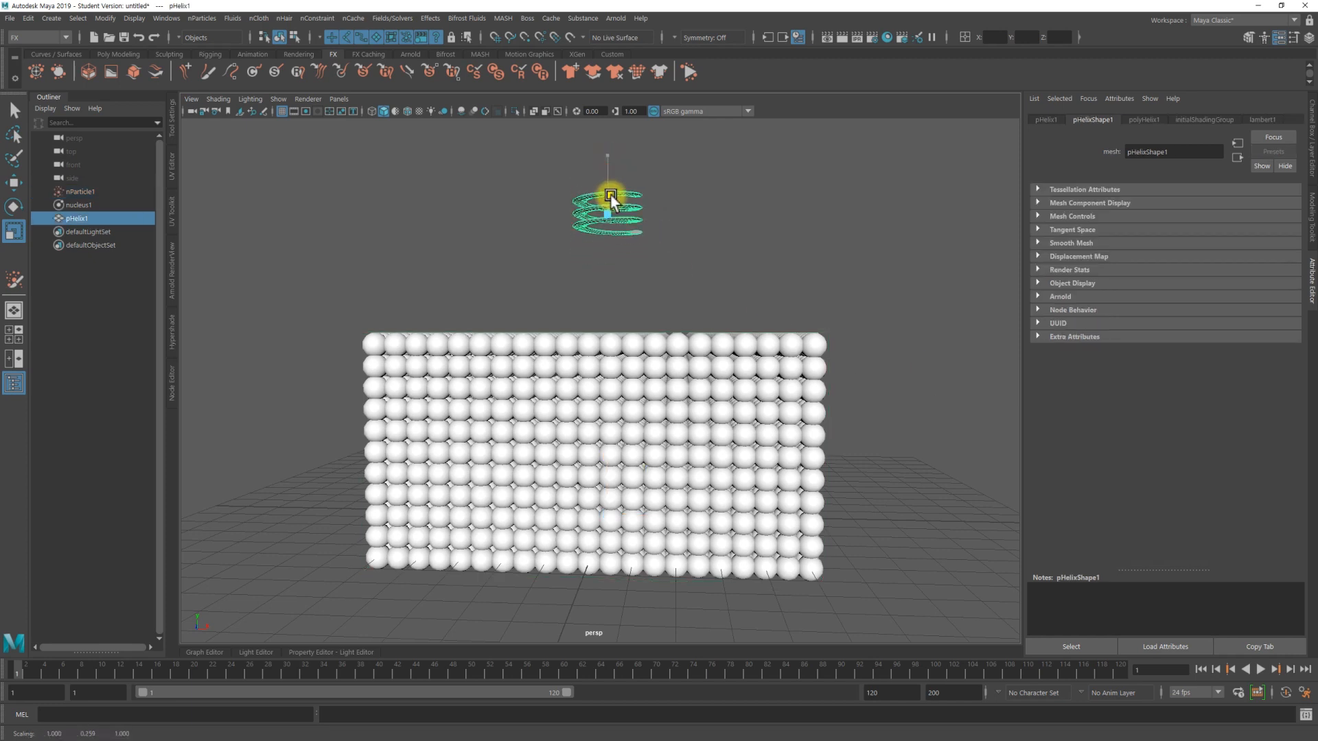
drag(607, 169, 617, 82)
Step: Select the nParticle object and raise its Rest Density to the slider maximum of 2
drag(694, 297, 944, 410)
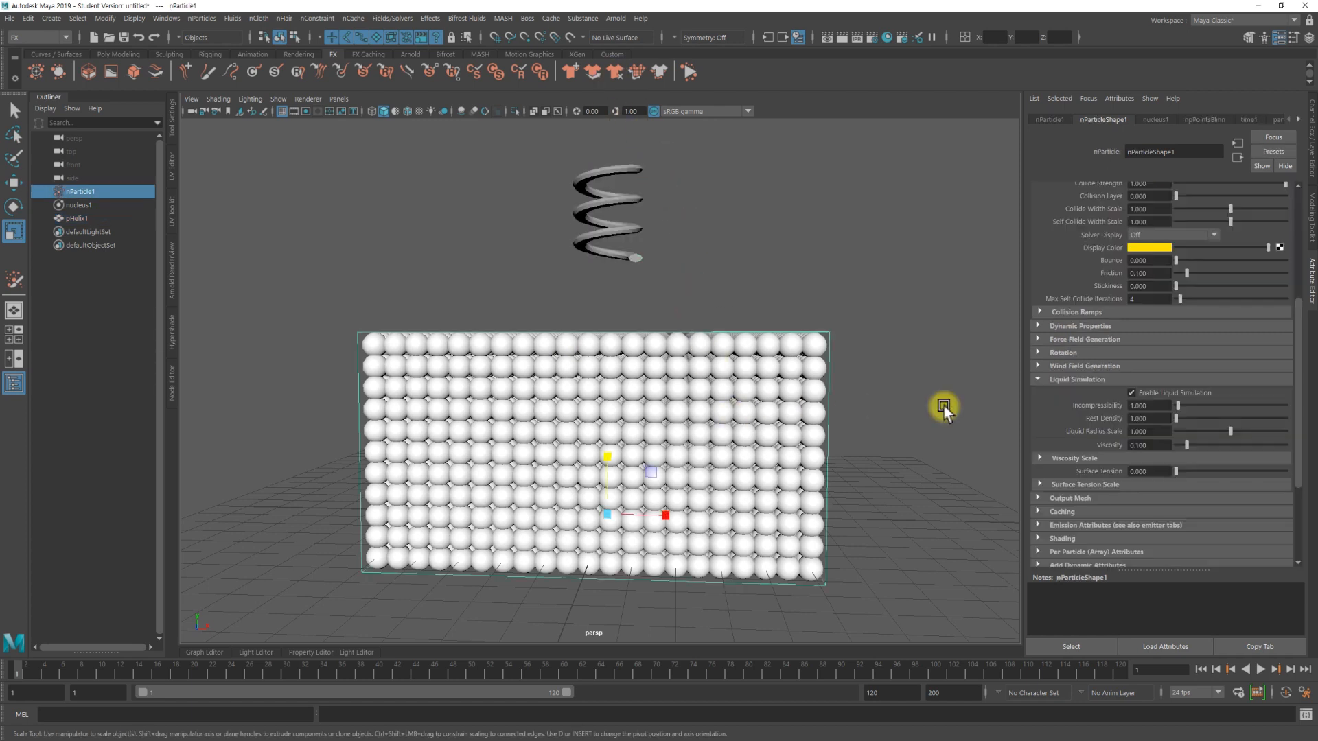
drag(1181, 421, 1300, 416)
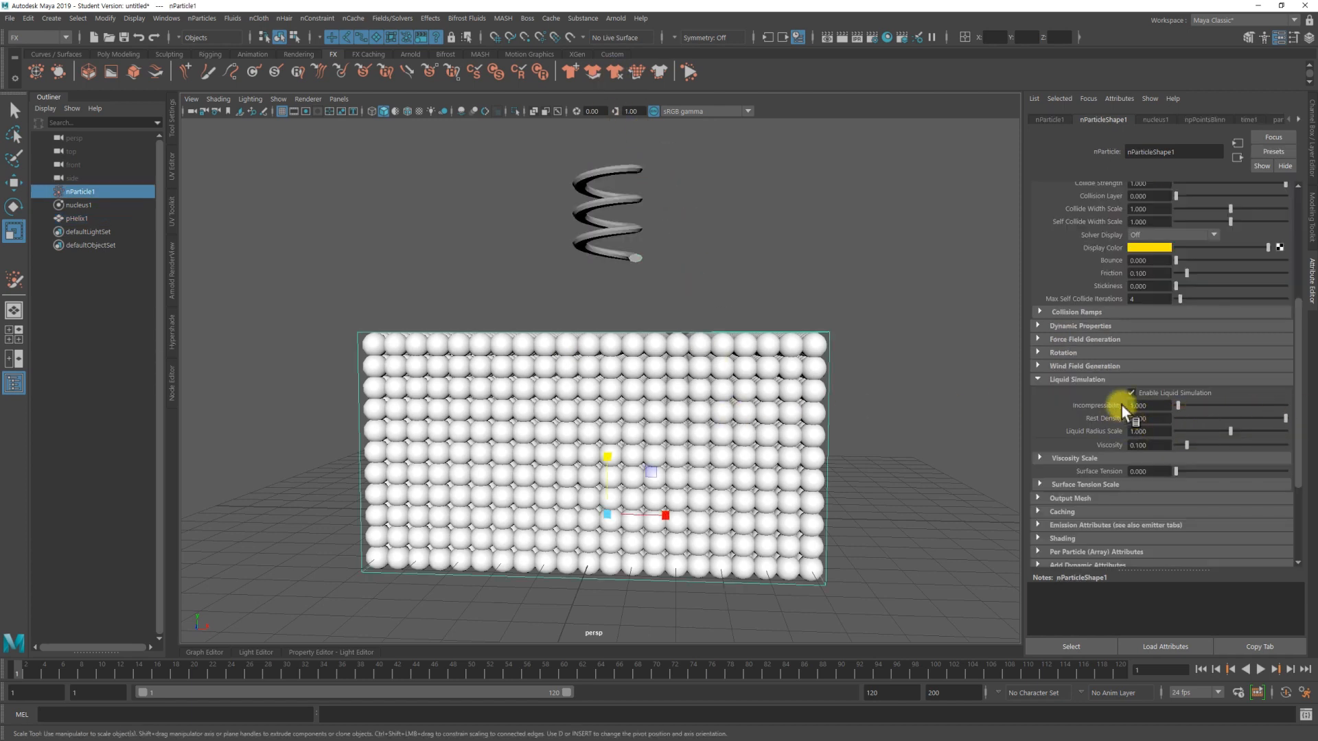
Step: Stretch the helix vertically, compress it again and delete it from the scene
click(600, 180)
drag(604, 152, 604, 98)
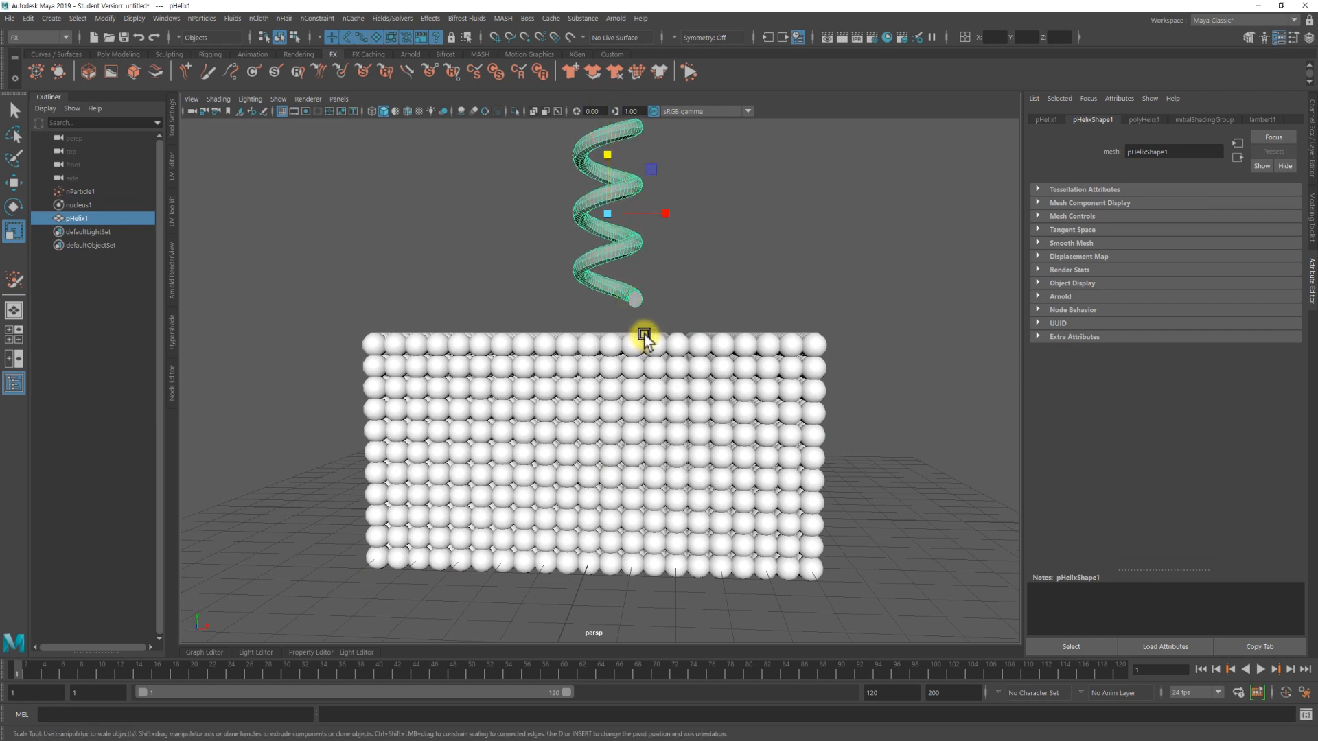
drag(608, 165, 602, 181)
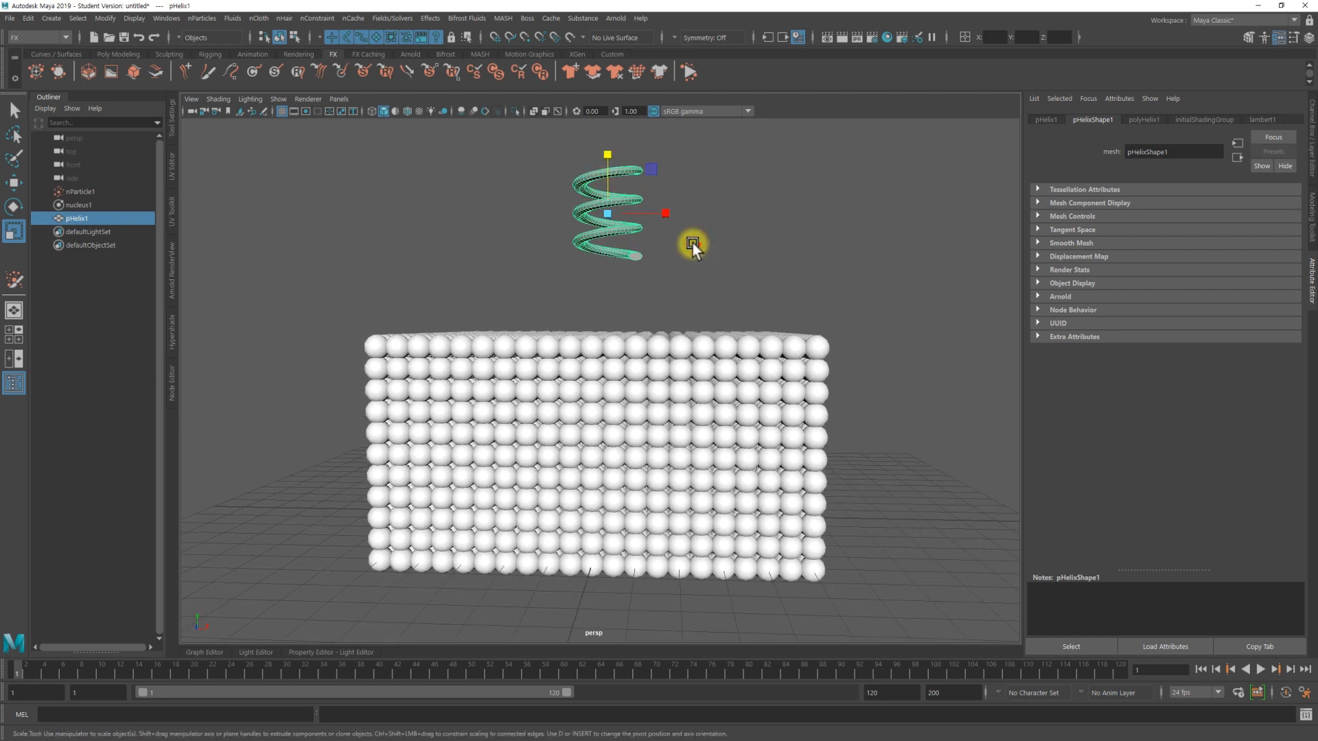
key(Delete)
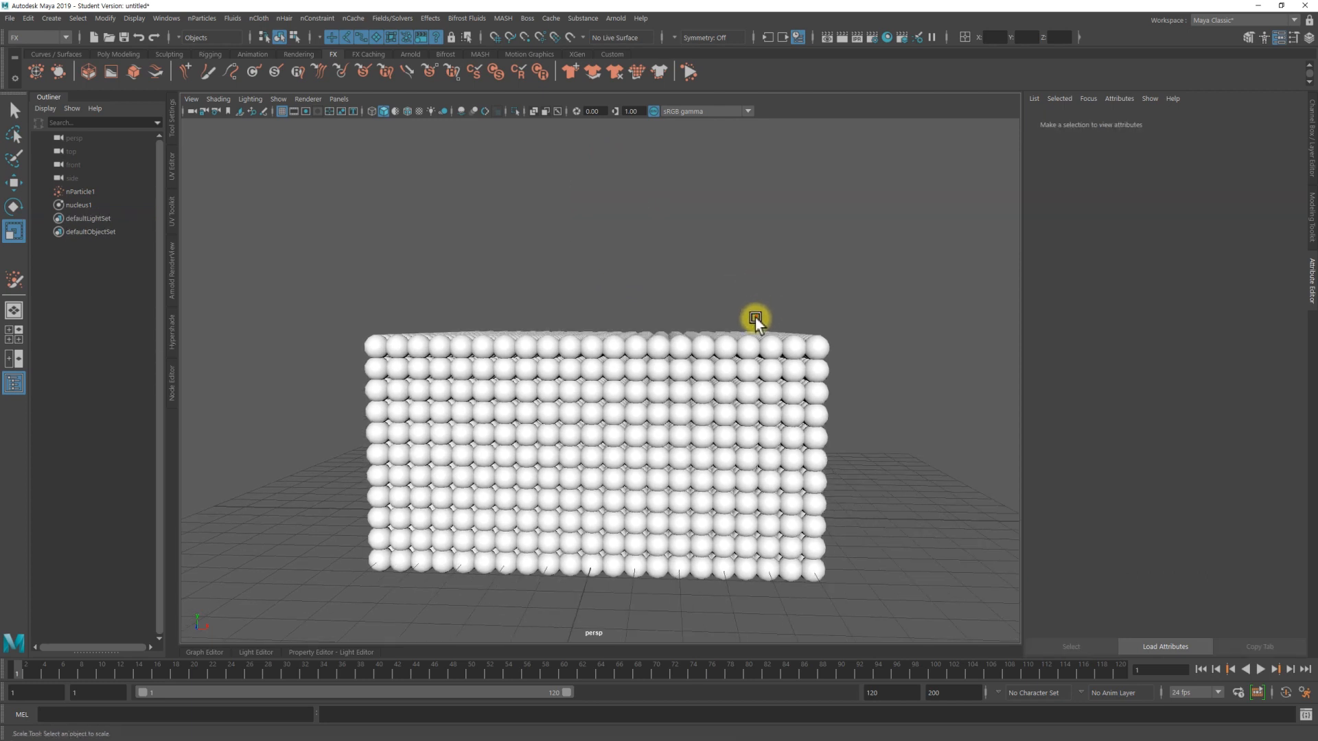
Step: Reselect the nParticle object, play the liquid simulation through to frame 120 and return to the first frame
click(755, 344)
alt+drag(892, 440, 874, 359)
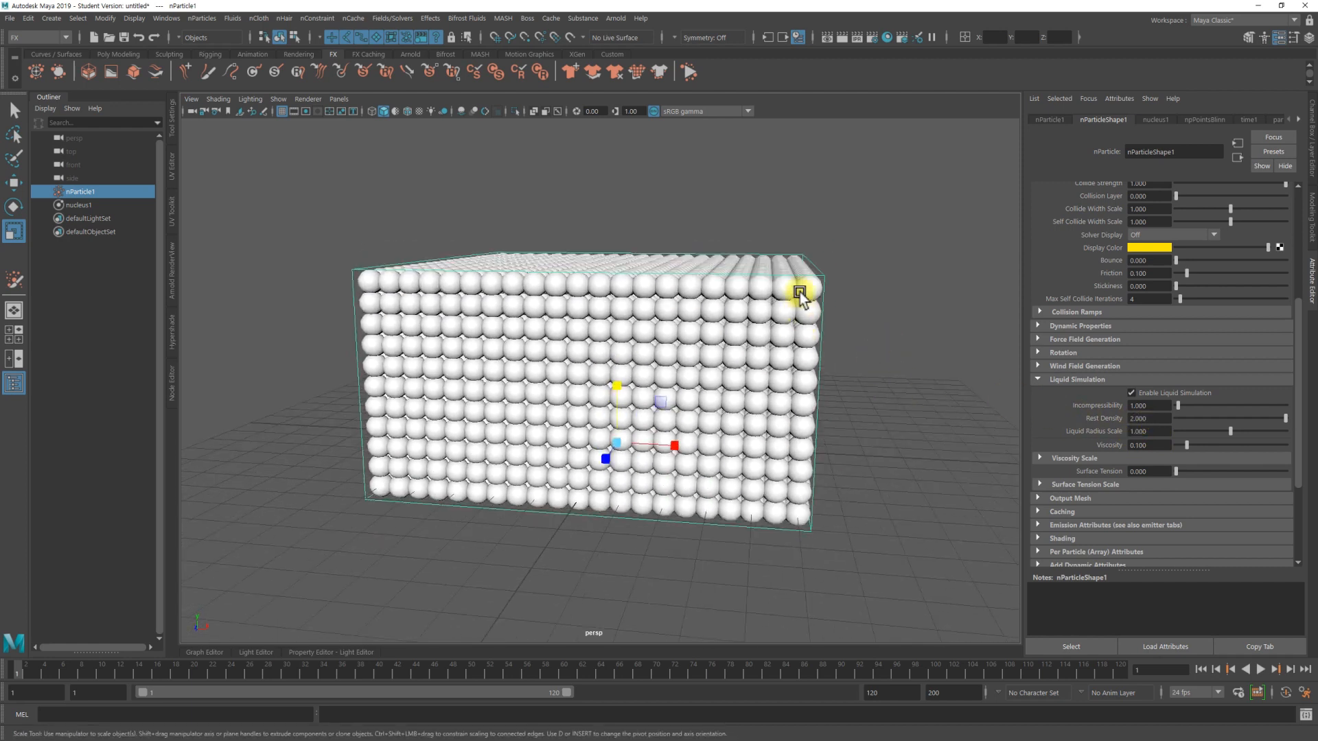
alt+drag(774, 418, 888, 362)
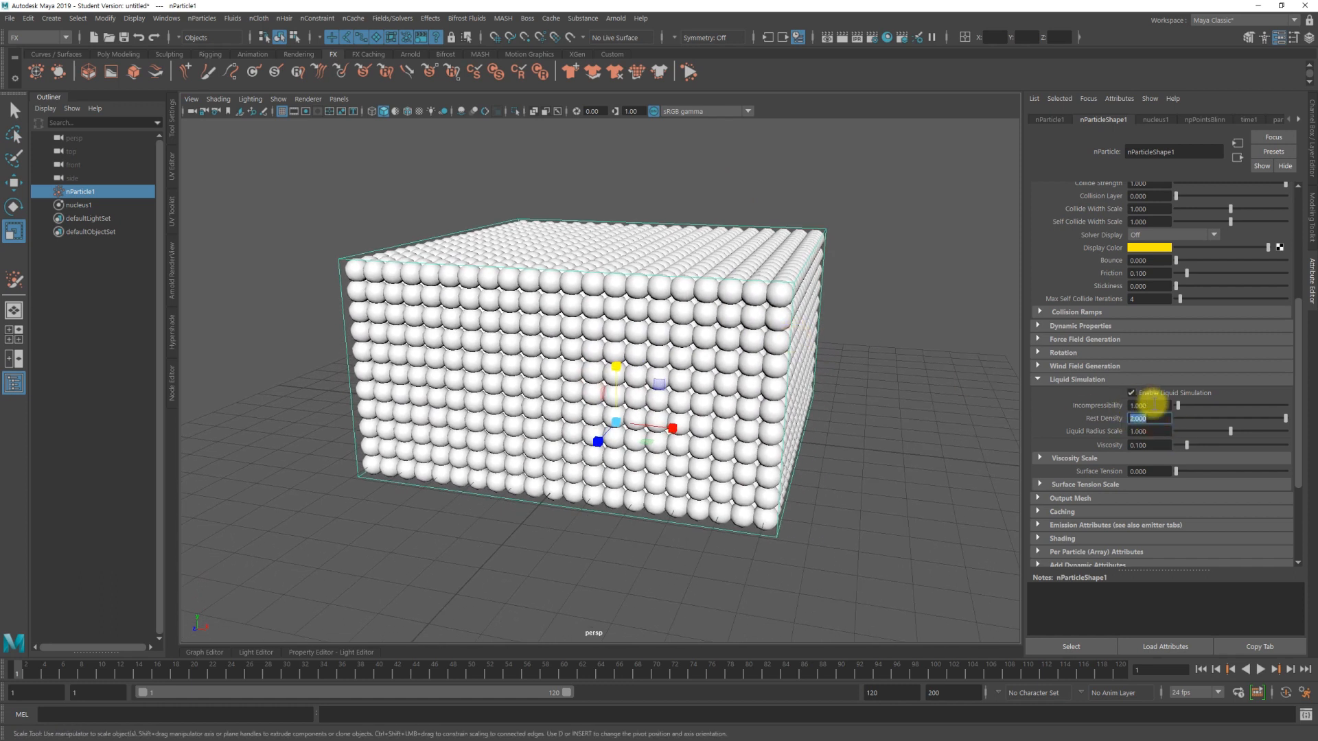
click(1260, 670)
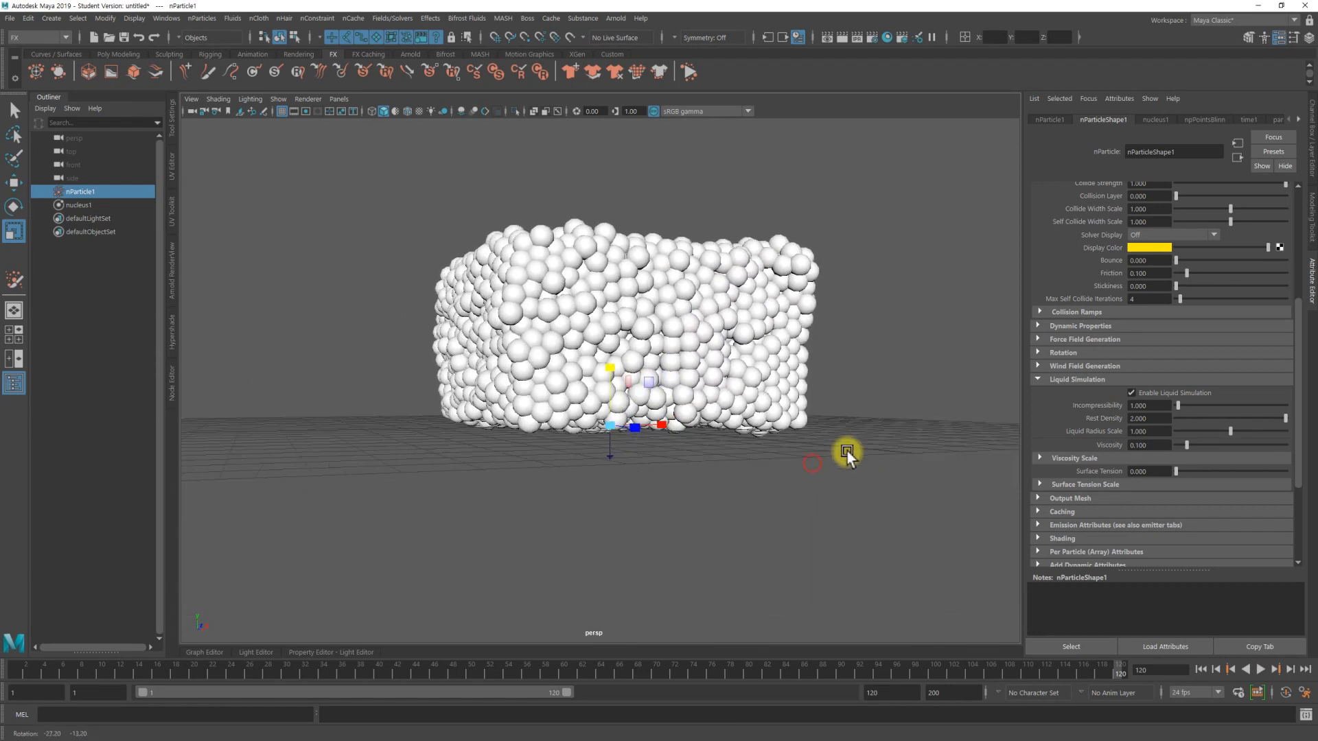
click(1200, 669)
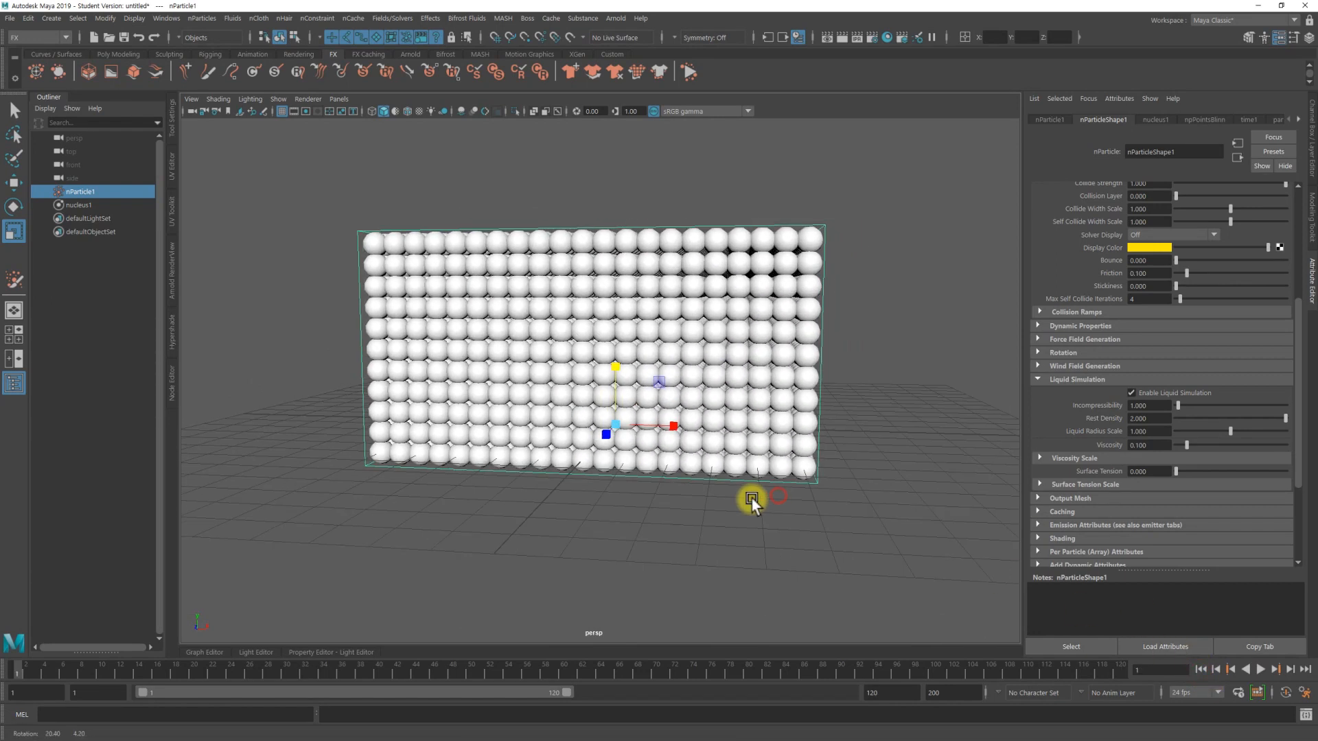
Step: Set the nParticle Radius to 0.25 in the Particle Size settings
key(q)
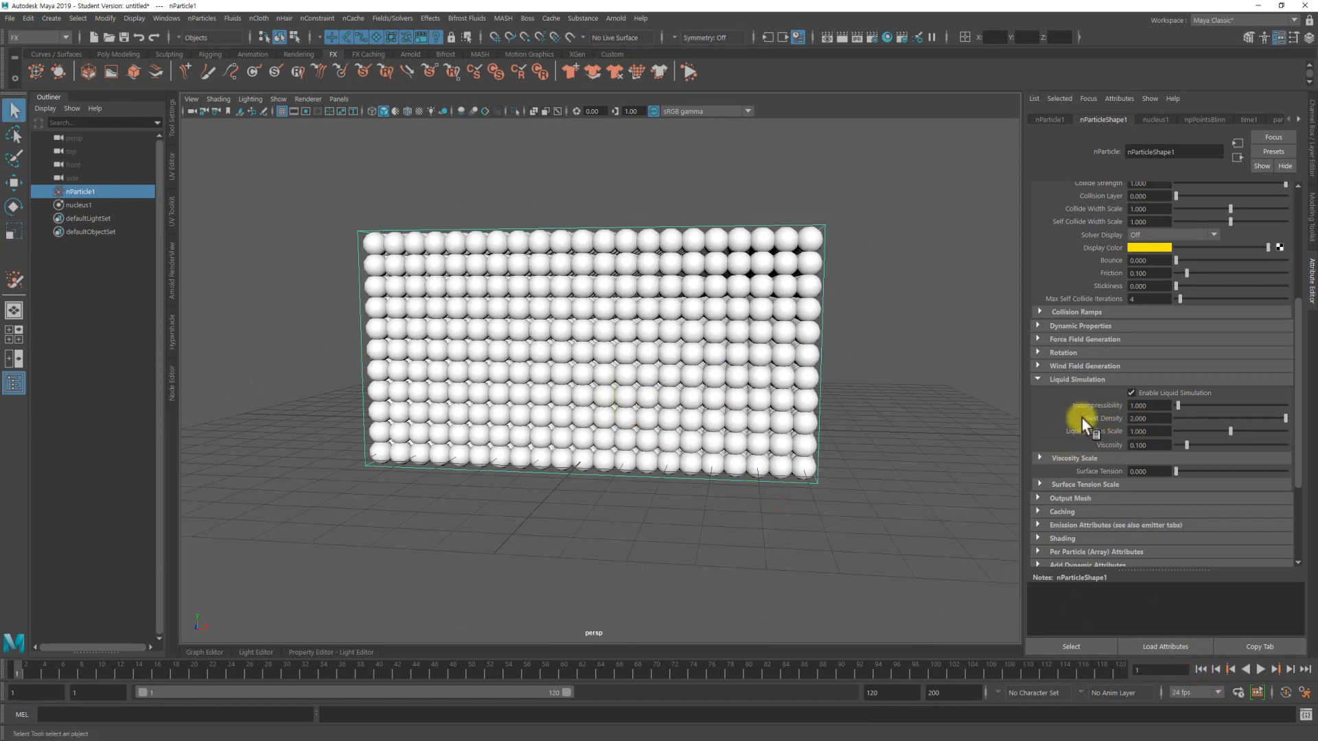
alt+right_drag(877, 385, 930, 397)
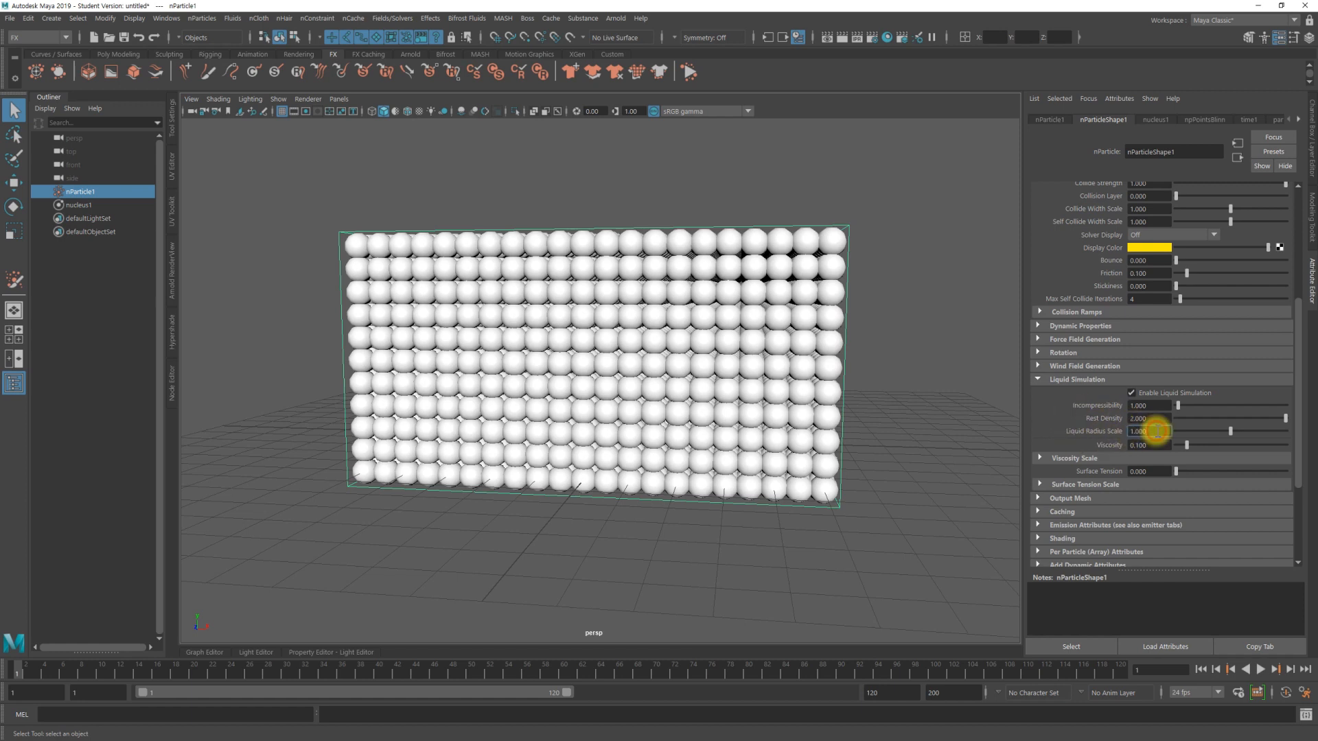
alt+middle_drag(915, 432, 810, 439)
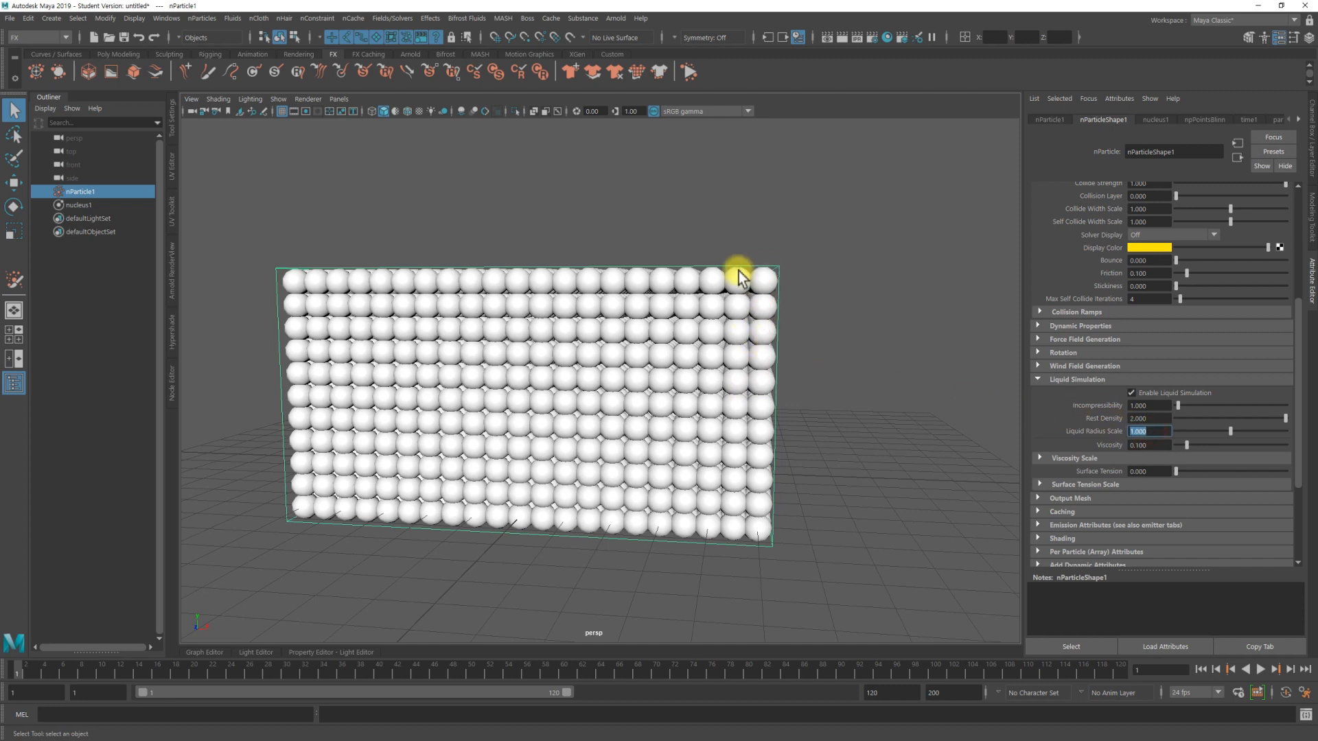
scroll(1175, 388, up, 4)
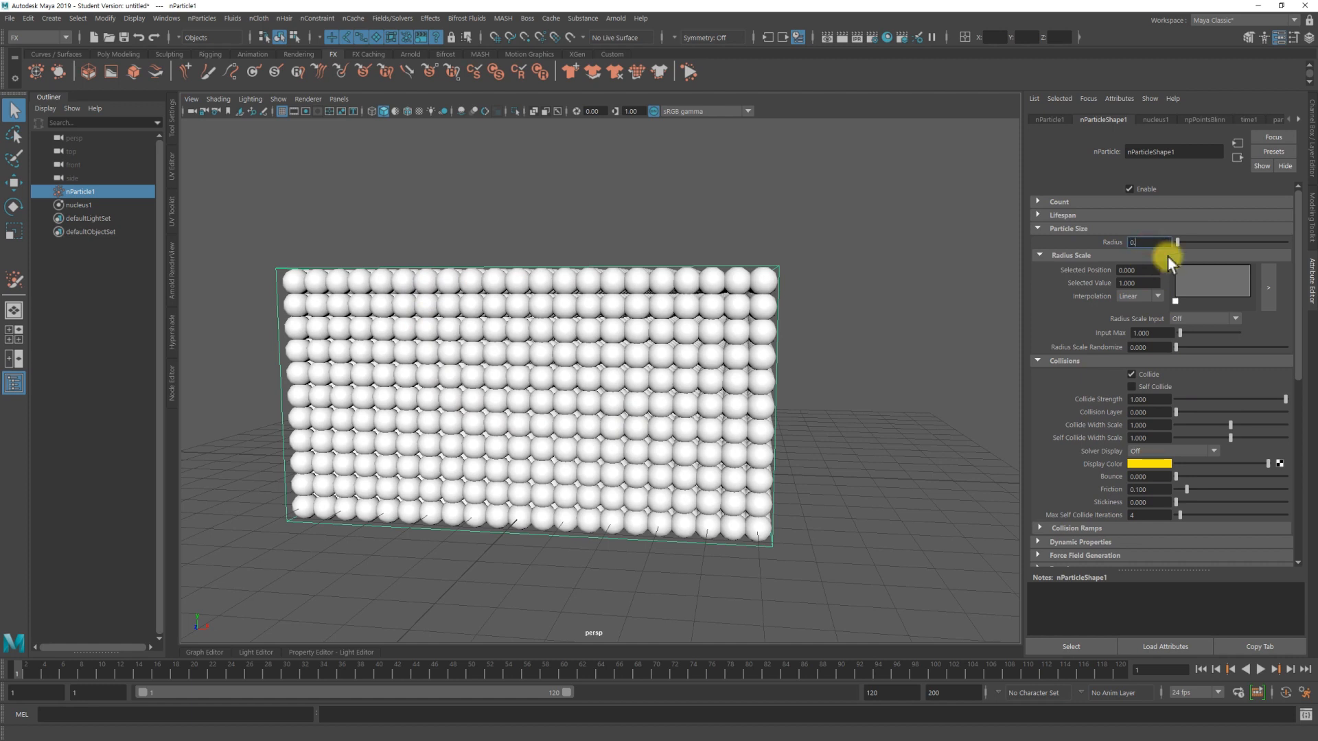
key(Return)
Step: Play the simulation with the smaller particles and return to the first frame
alt+drag(618, 385, 639, 394)
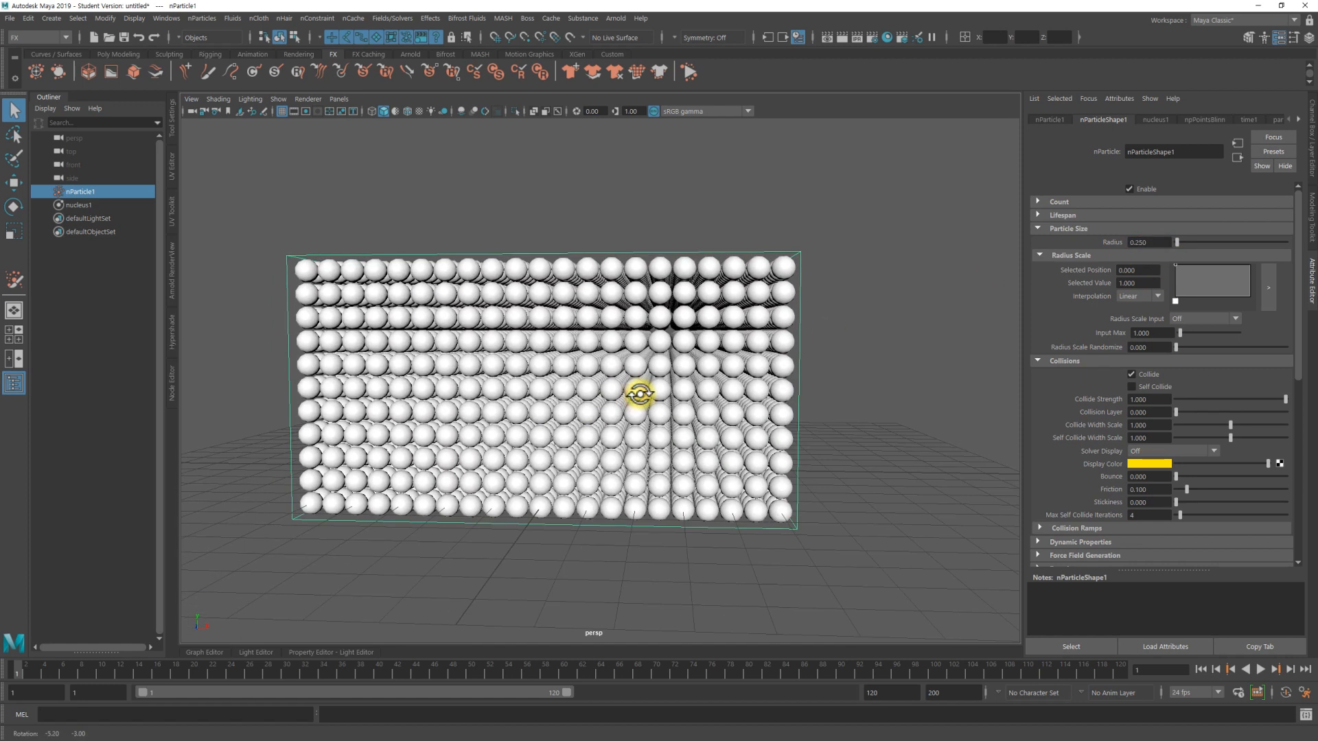
click(1262, 671)
click(1266, 670)
click(1203, 670)
Step: Set Liquid Radius Scale to 1.2 and play the simulation through to frame 120
scroll(1140, 471, down, 6)
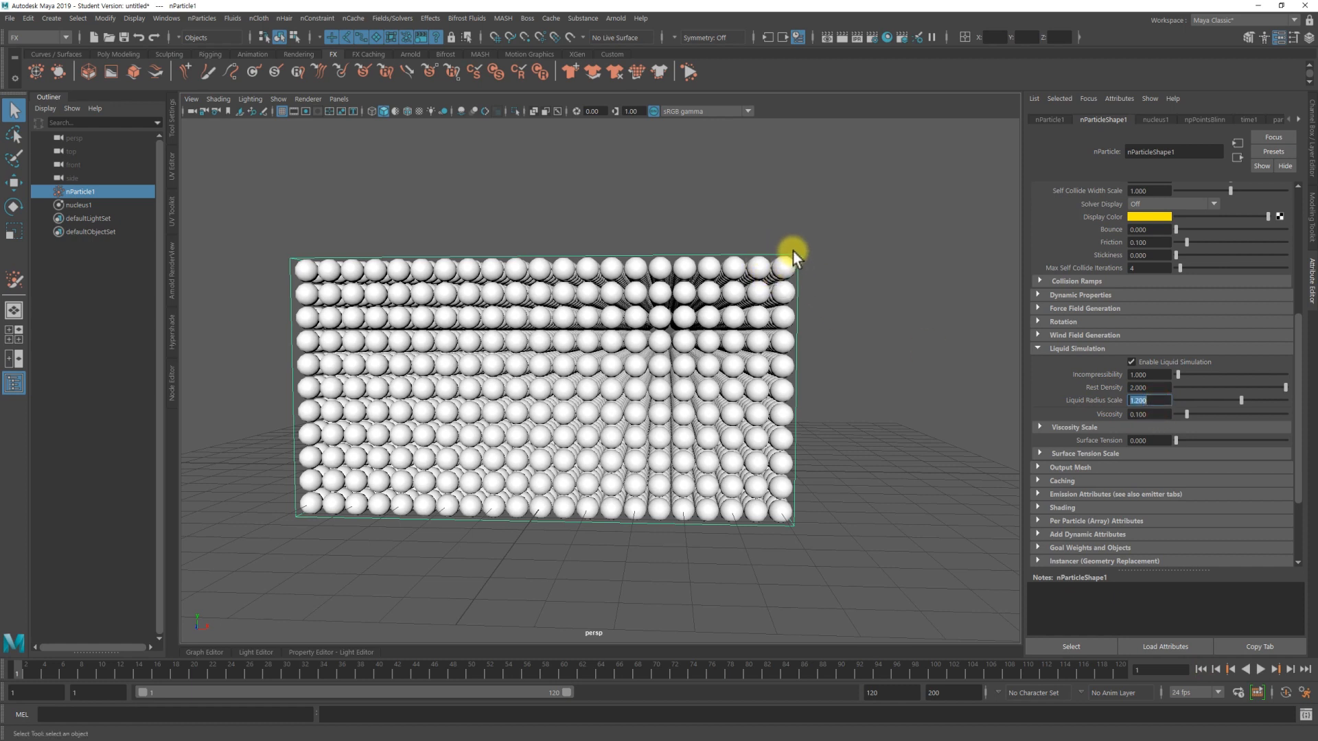
click(1259, 671)
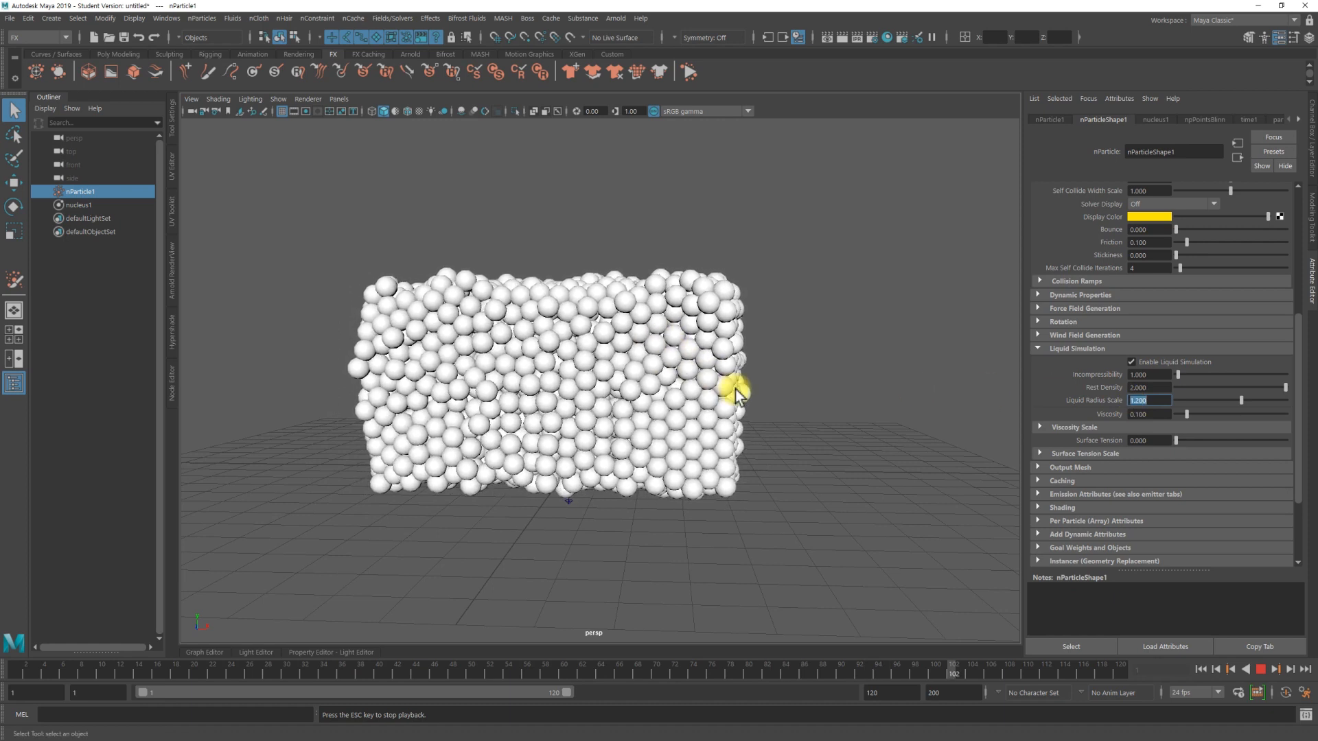
Step: Set Liquid Radius Scale to 1.5, replay the simulation and inspect how the particles separate
click(1155, 401)
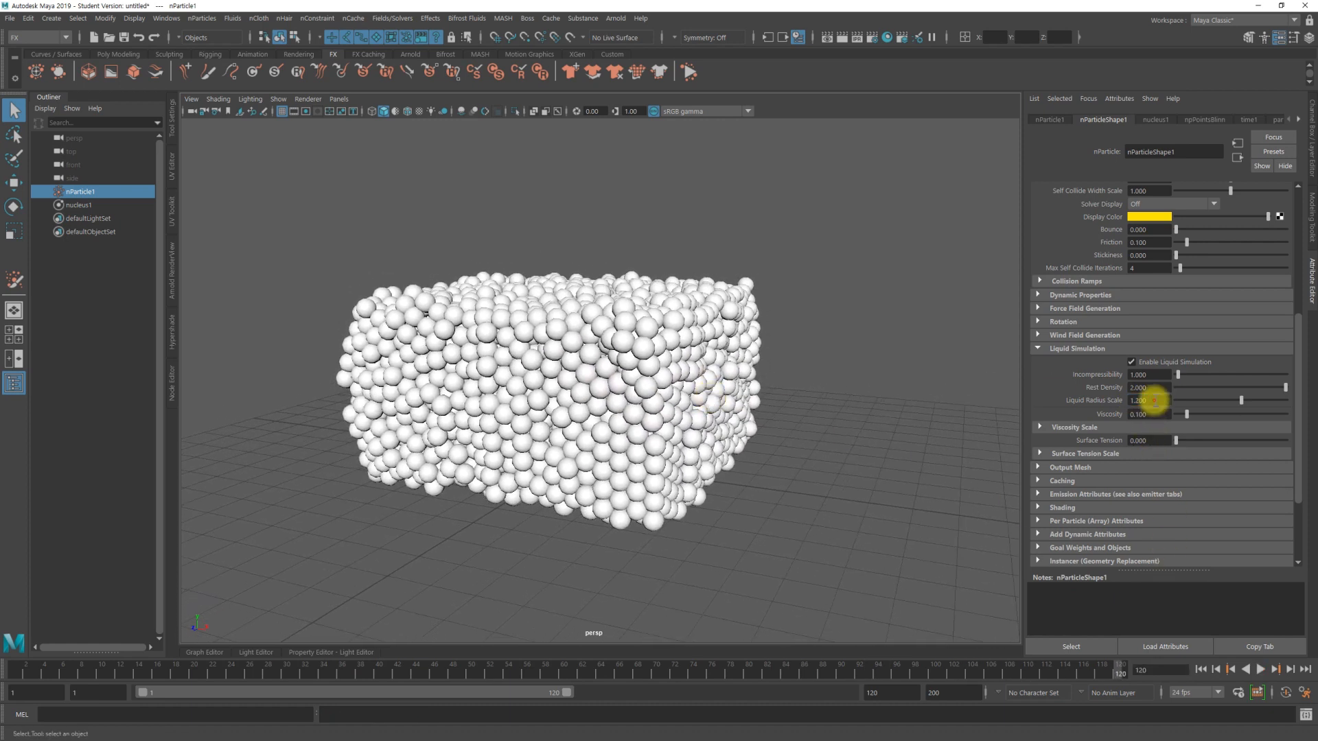
text(1.5)
key(Return)
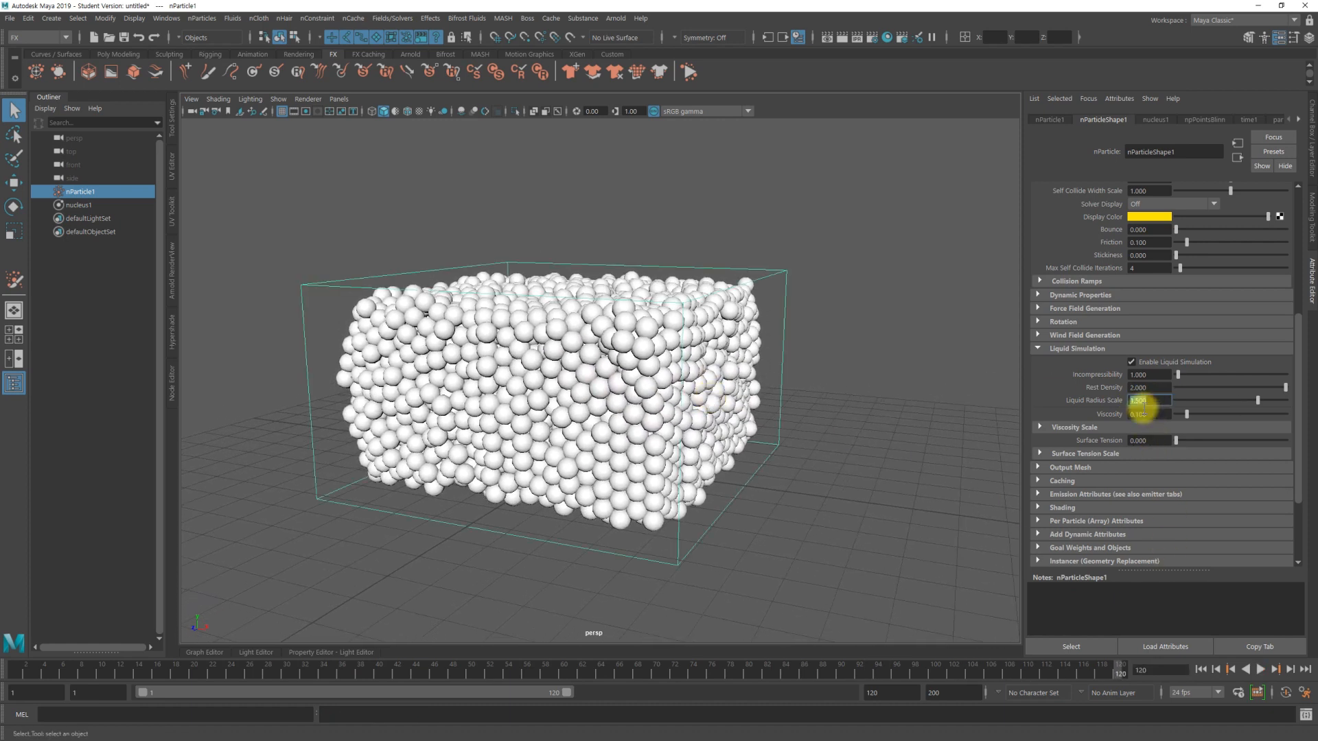
click(1260, 670)
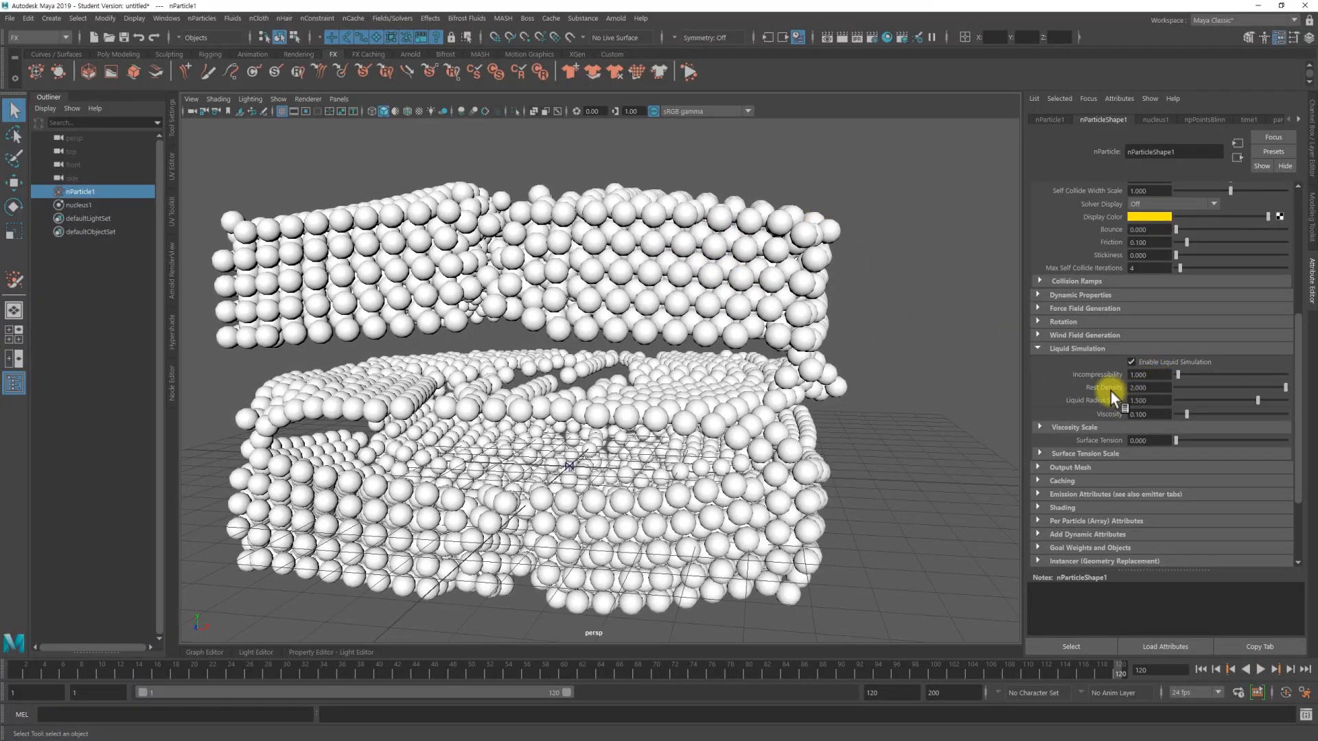
mouse_move(673, 341)
alt+mouse_down()
mouse_move(686, 345)
mouse_move(530, 303)
mouse_move(536, 318)
mouse_move(677, 336)
mouse_move(695, 392)
mouse_move(636, 329)
mouse_move(683, 359)
alt+mouse_up()
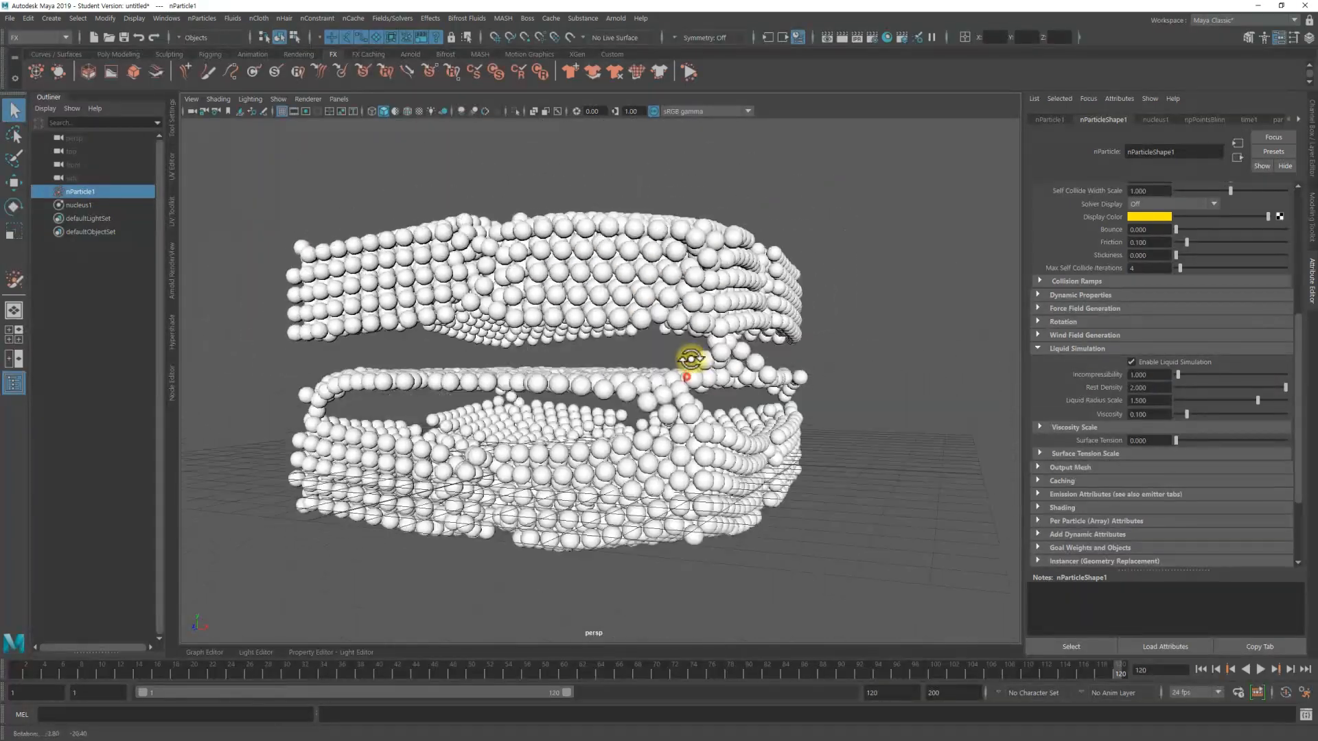
Step: Extend the playback range's end to frame 200, replay the simulation from the first frame and stop it partway
double_click(907, 693)
text(200)
key(Return)
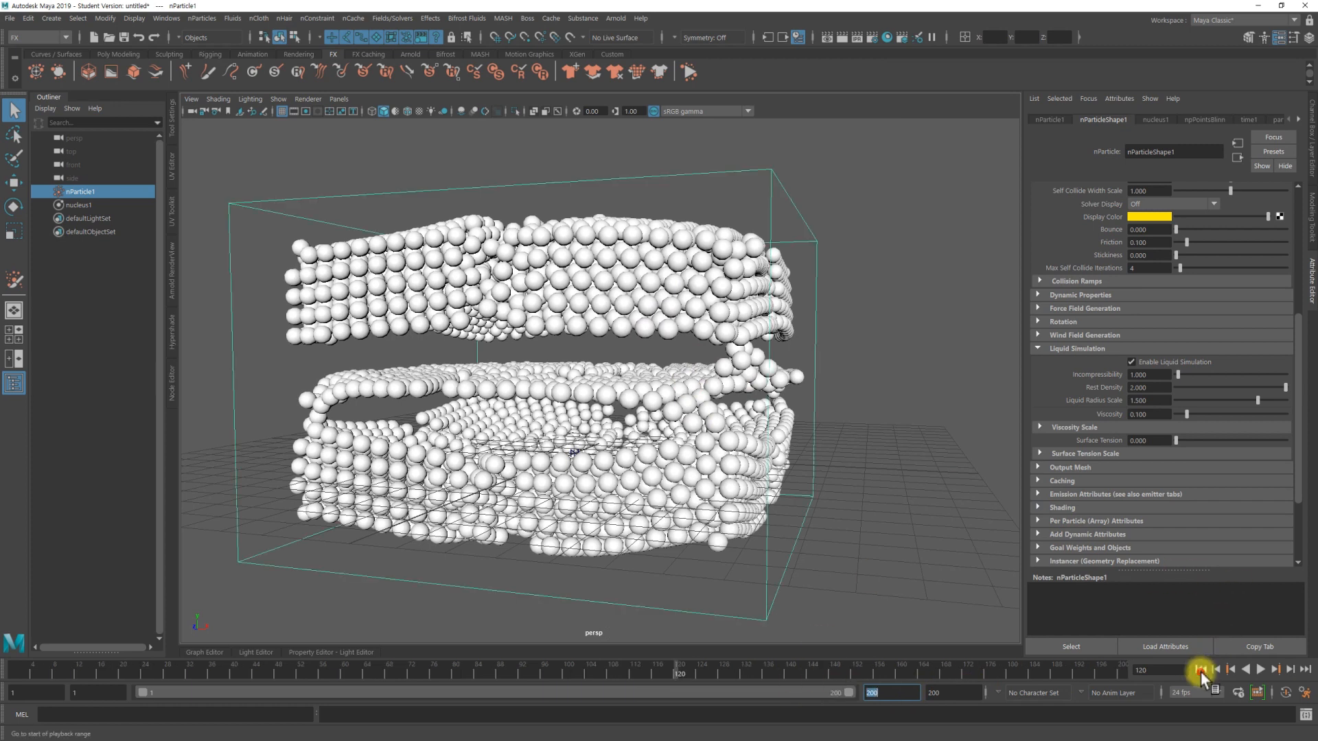
click(1201, 669)
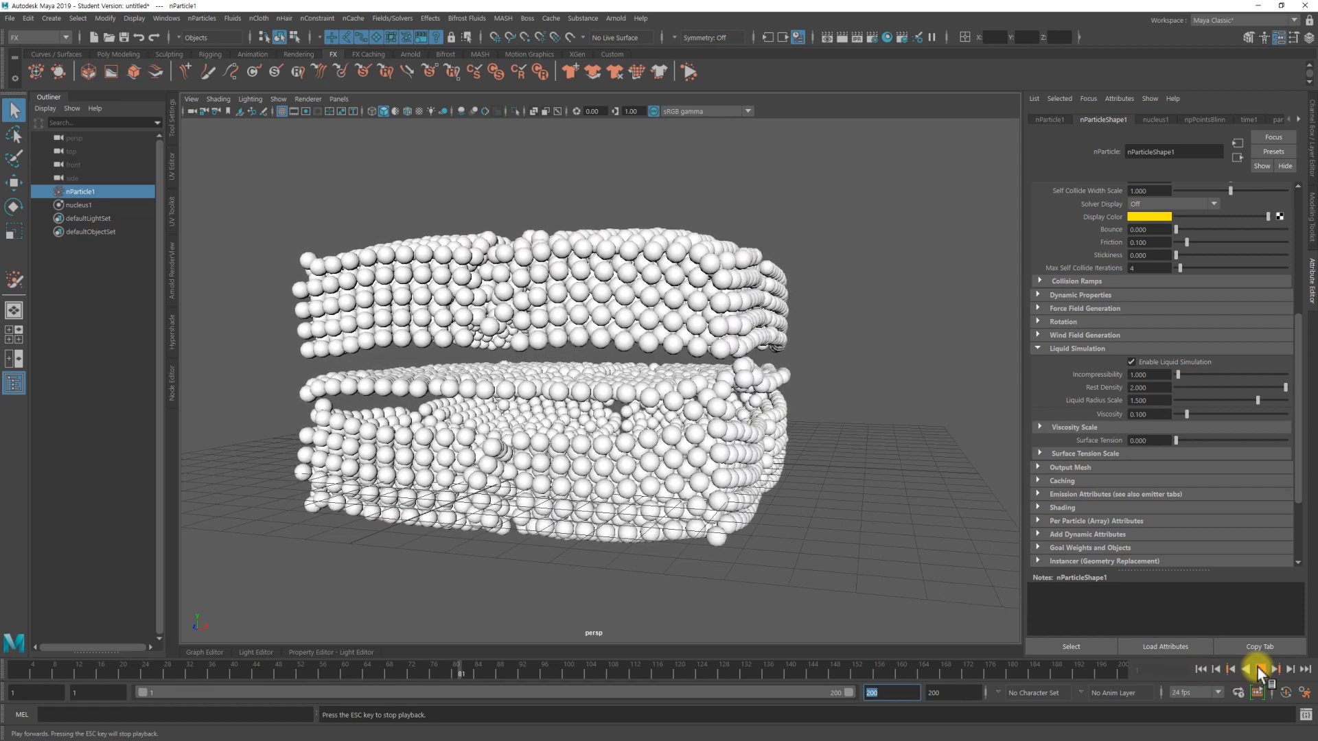
click(1260, 669)
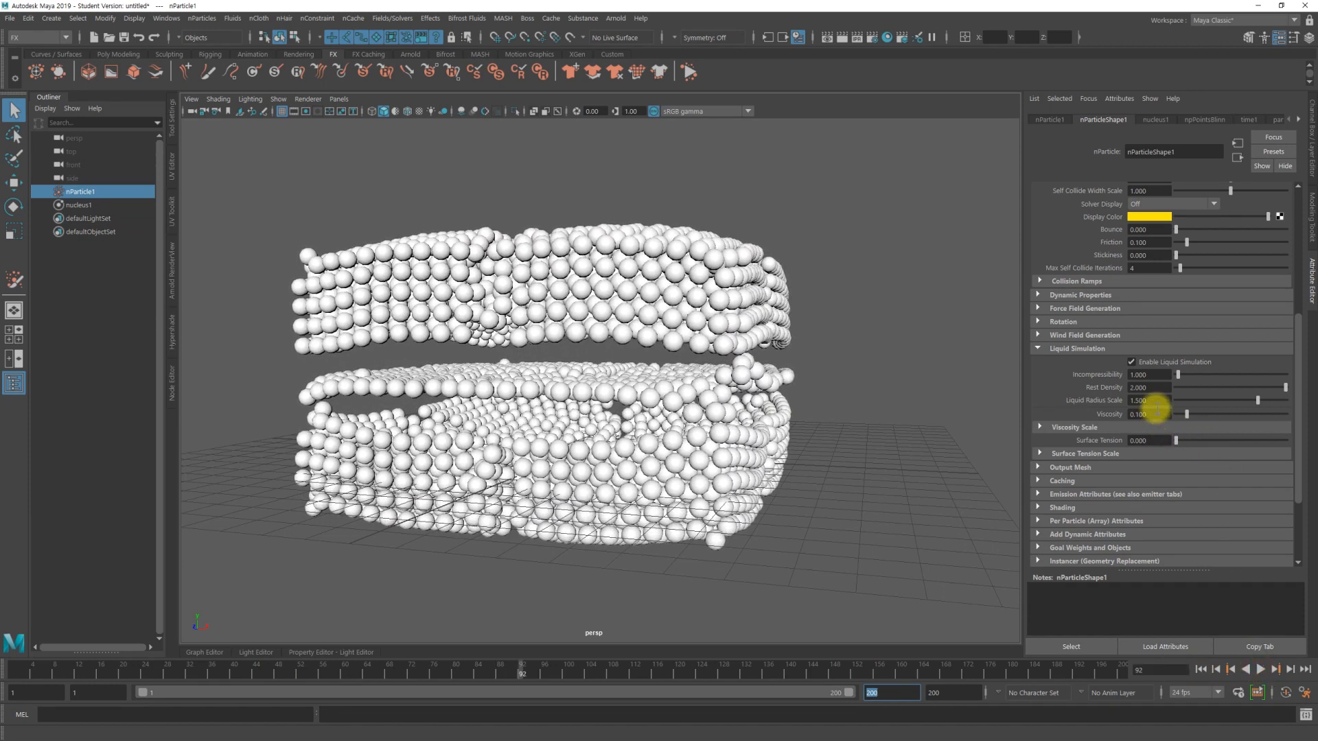
Step: Set Liquid Radius Scale to 2, replay the simulation from the first frame, stop it and return to the start
drag(1156, 402, 1093, 412)
text(2)
key(Return)
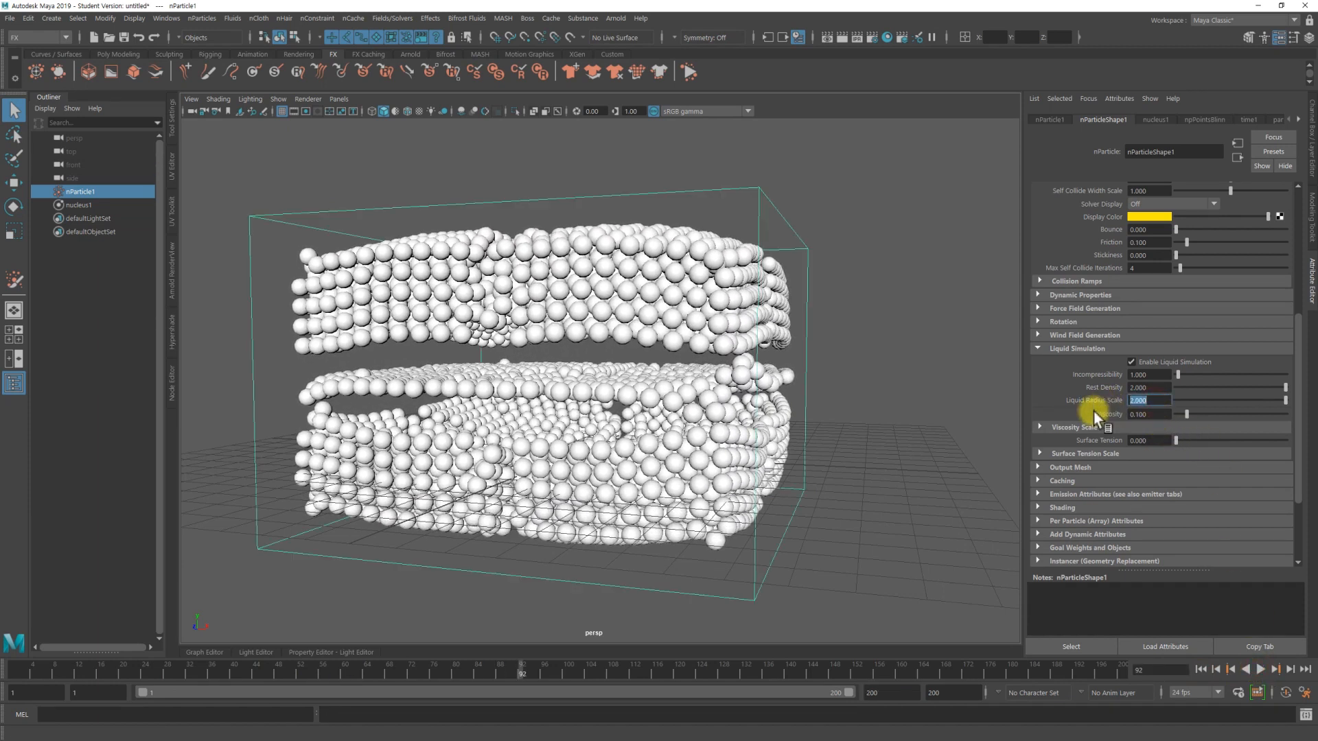
click(1202, 670)
click(1260, 670)
alt+right_drag(918, 564, 550, 519)
alt+drag(659, 530, 687, 522)
click(1265, 672)
click(1203, 670)
Step: Set Rest Density to 1 and Liquid Radius Scale to 1.1, and play the simulation to about frame 97
alt+right_drag(675, 517, 1097, 570)
alt+drag(777, 470, 793, 459)
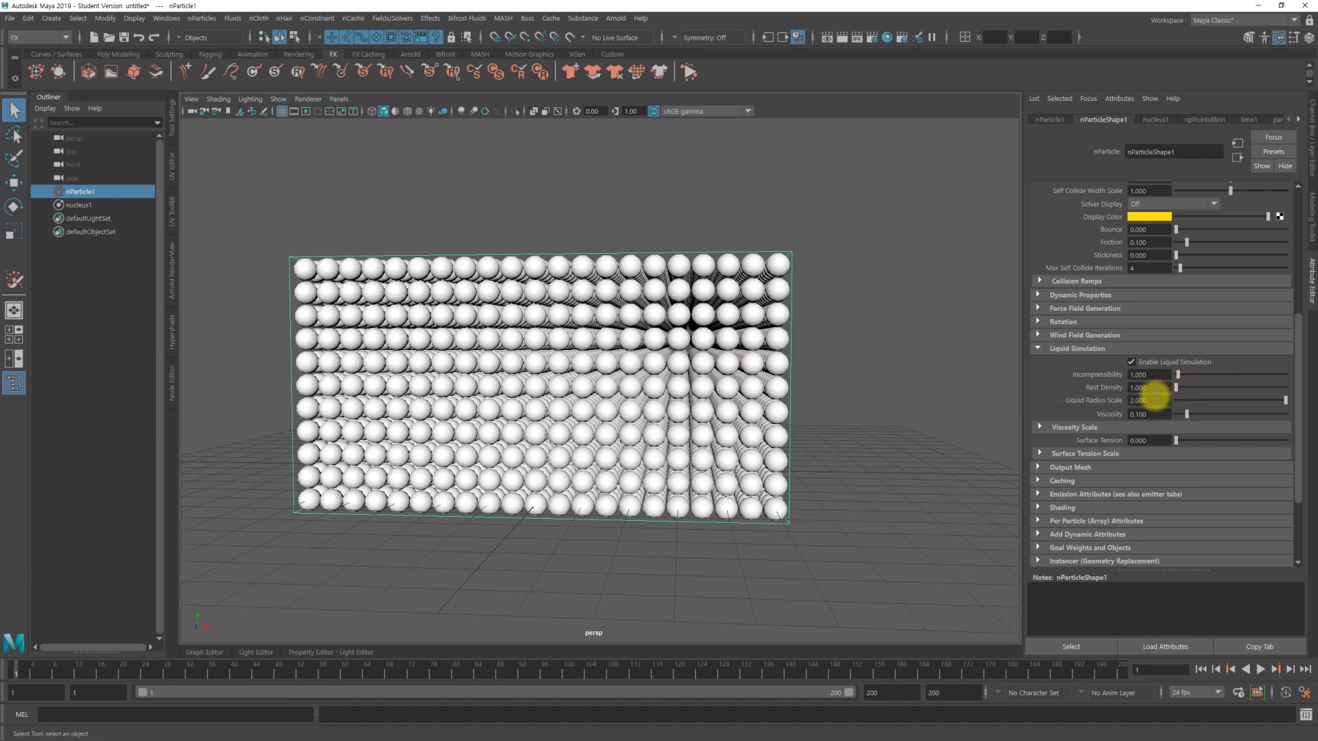
text(1.1)
key(Return)
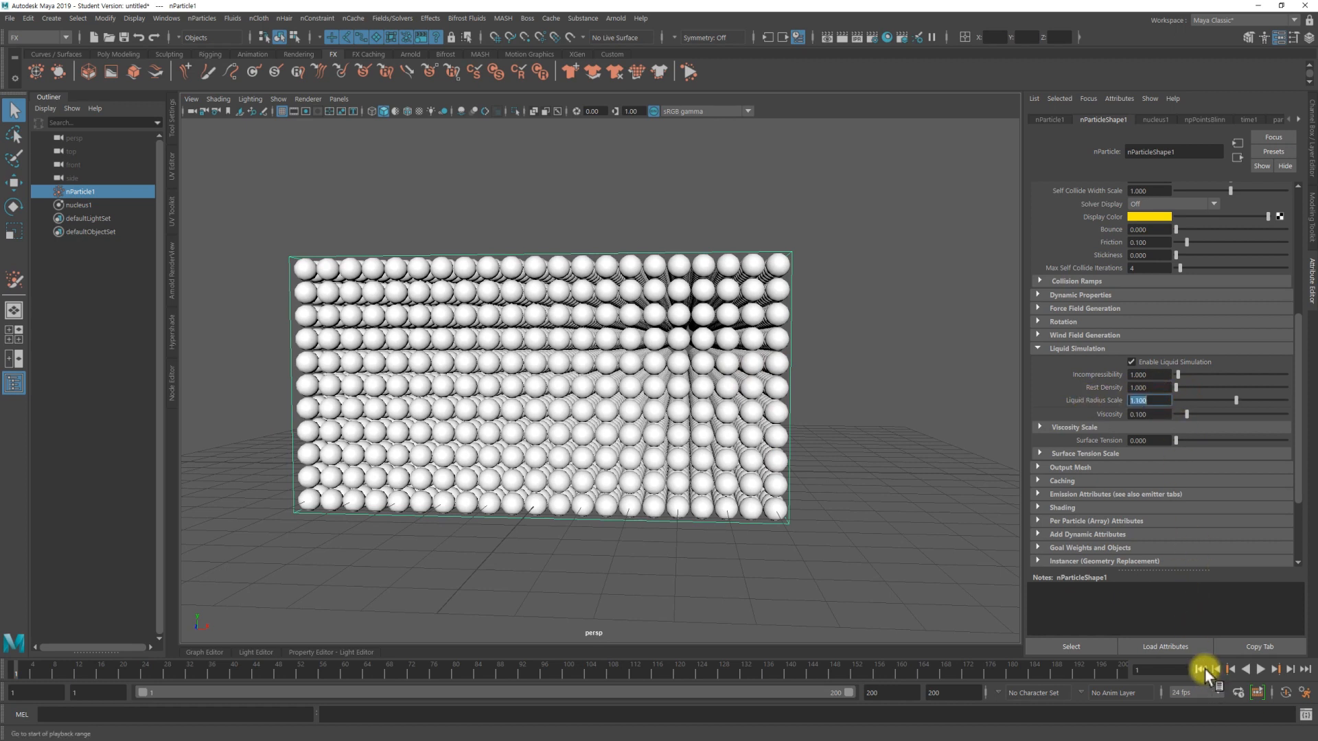
click(1259, 670)
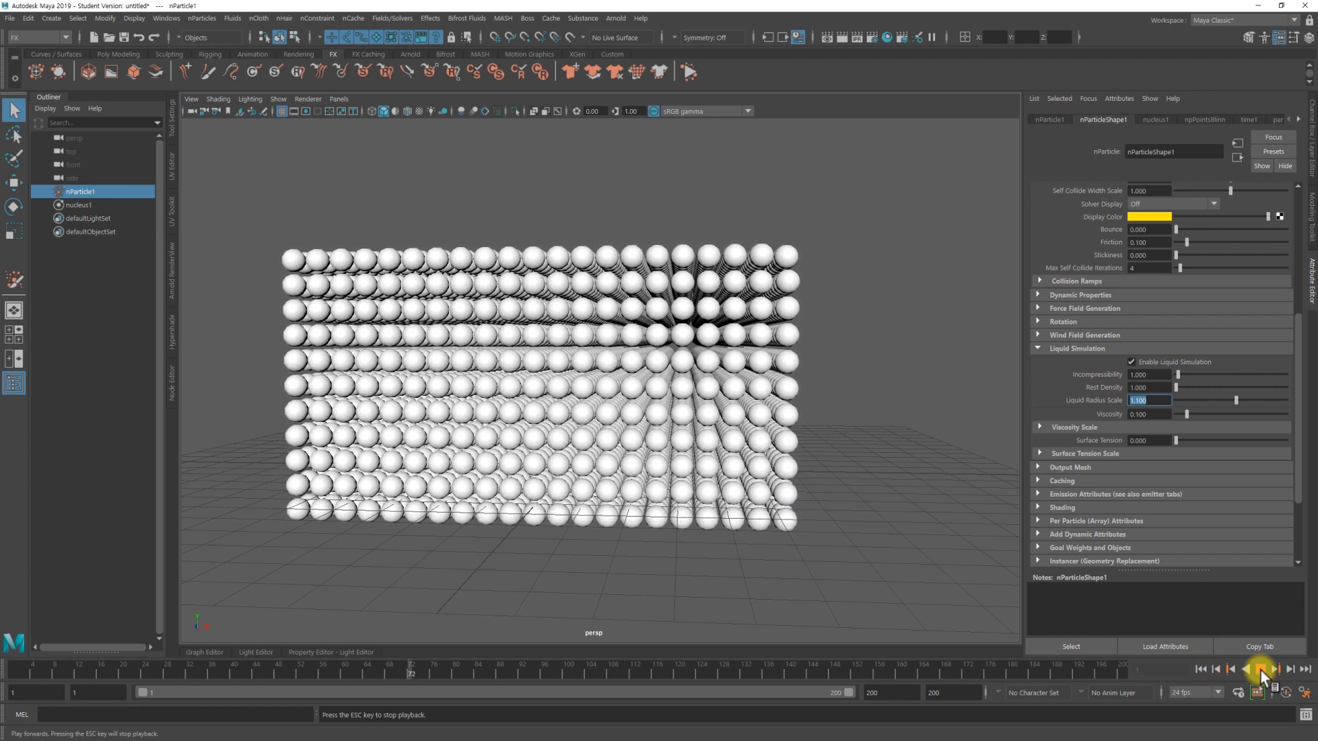
click(1260, 669)
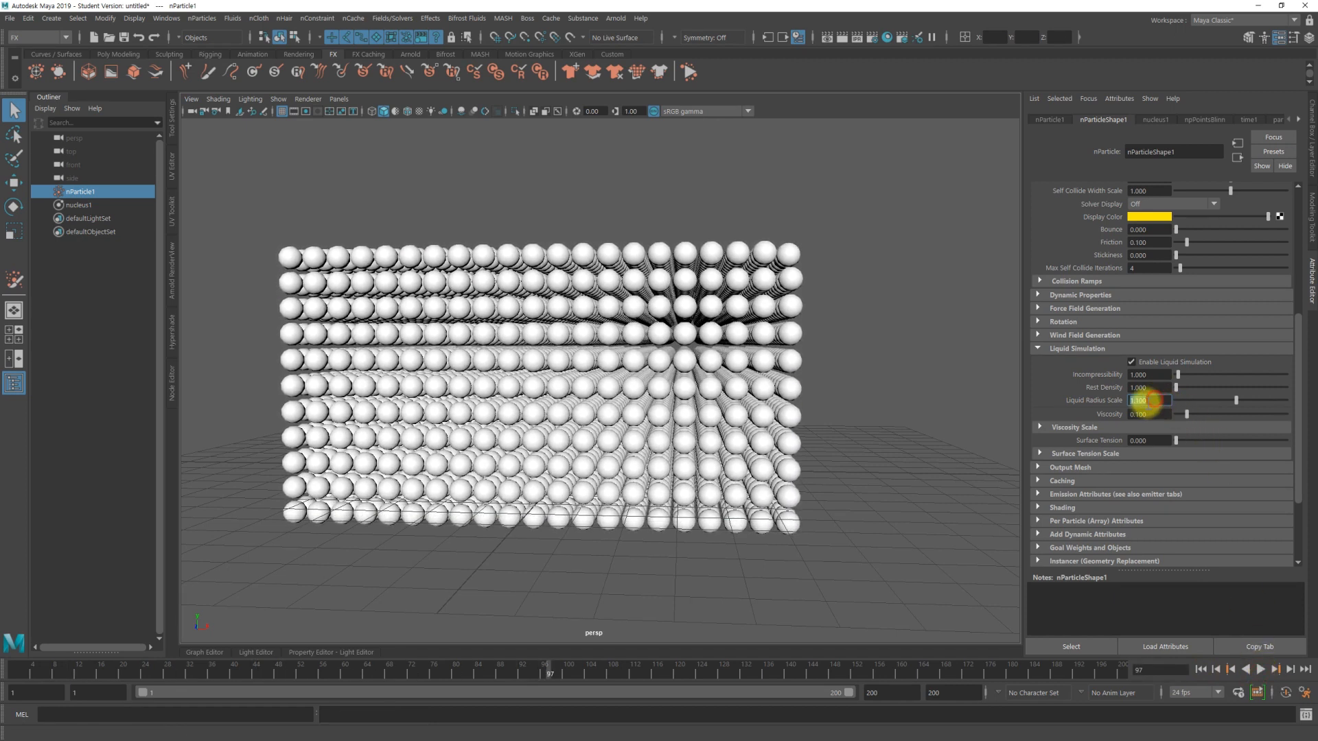
Step: Set Liquid Radius Scale to 1.5, replay the simulation to about frame 85 and return to the first frame
text(.5)
key(Return)
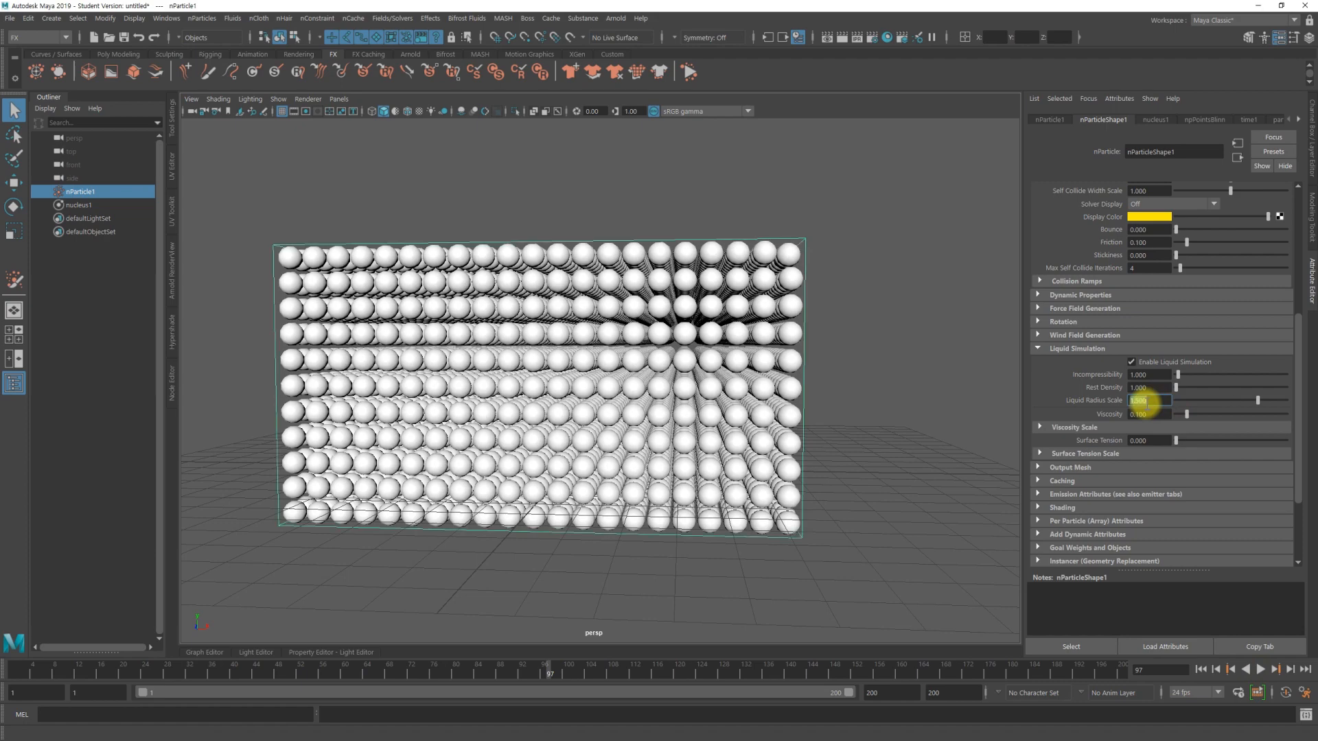
click(1201, 670)
click(1260, 669)
mouse_move(659, 481)
alt+right_down()
mouse_move(659, 507)
mouse_move(671, 495)
alt+right_up()
alt+drag(670, 494, 642, 497)
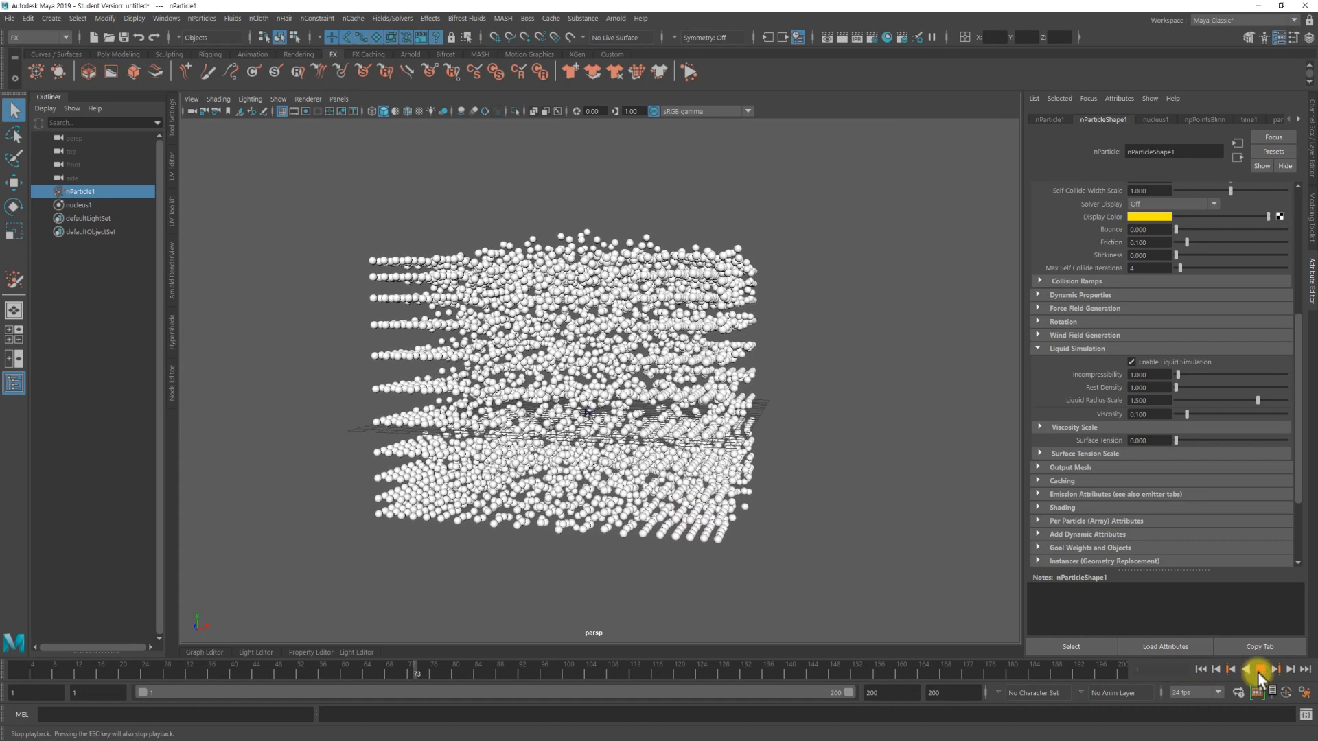
click(1263, 670)
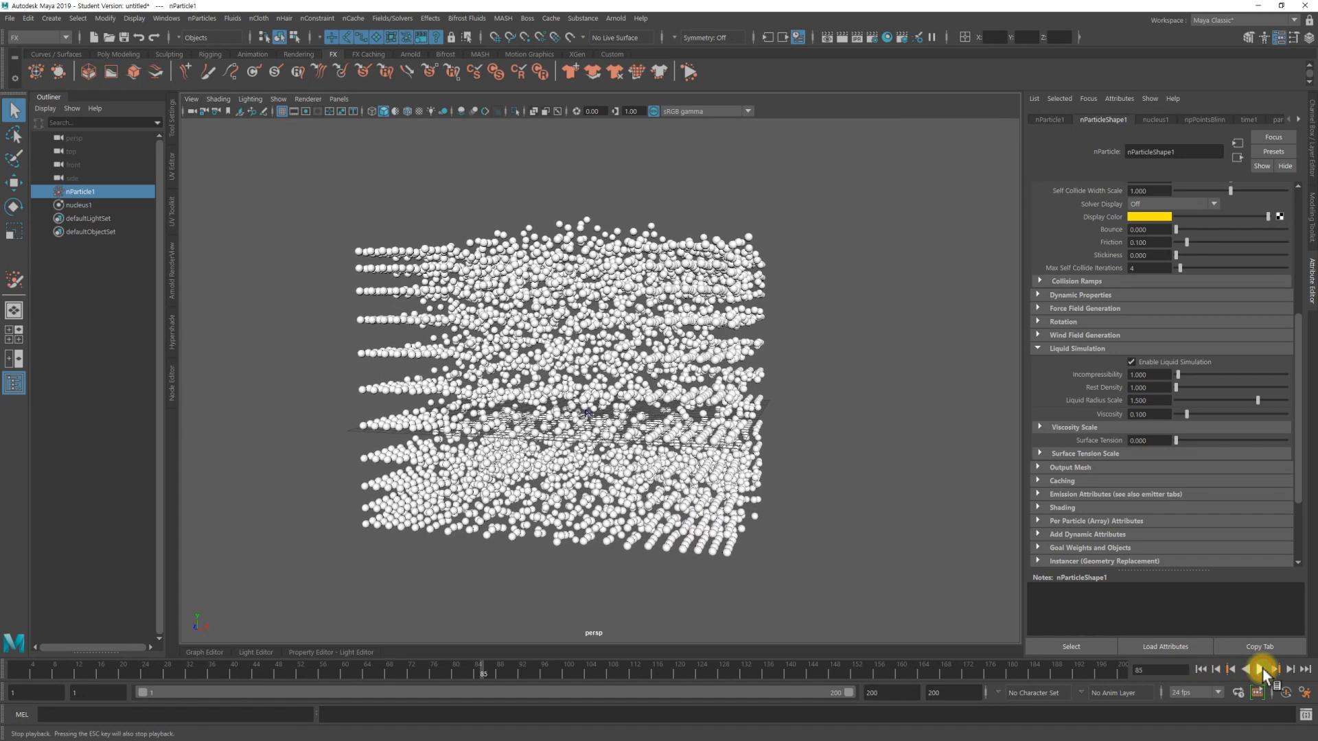
click(1201, 670)
Step: Reset the nParticle shape's Liquid Radius Scale to 1 in the liquid simulation settings
alt+drag(963, 564, 756, 462)
alt+right_drag(756, 462, 822, 463)
scroll(1188, 401, up, 4)
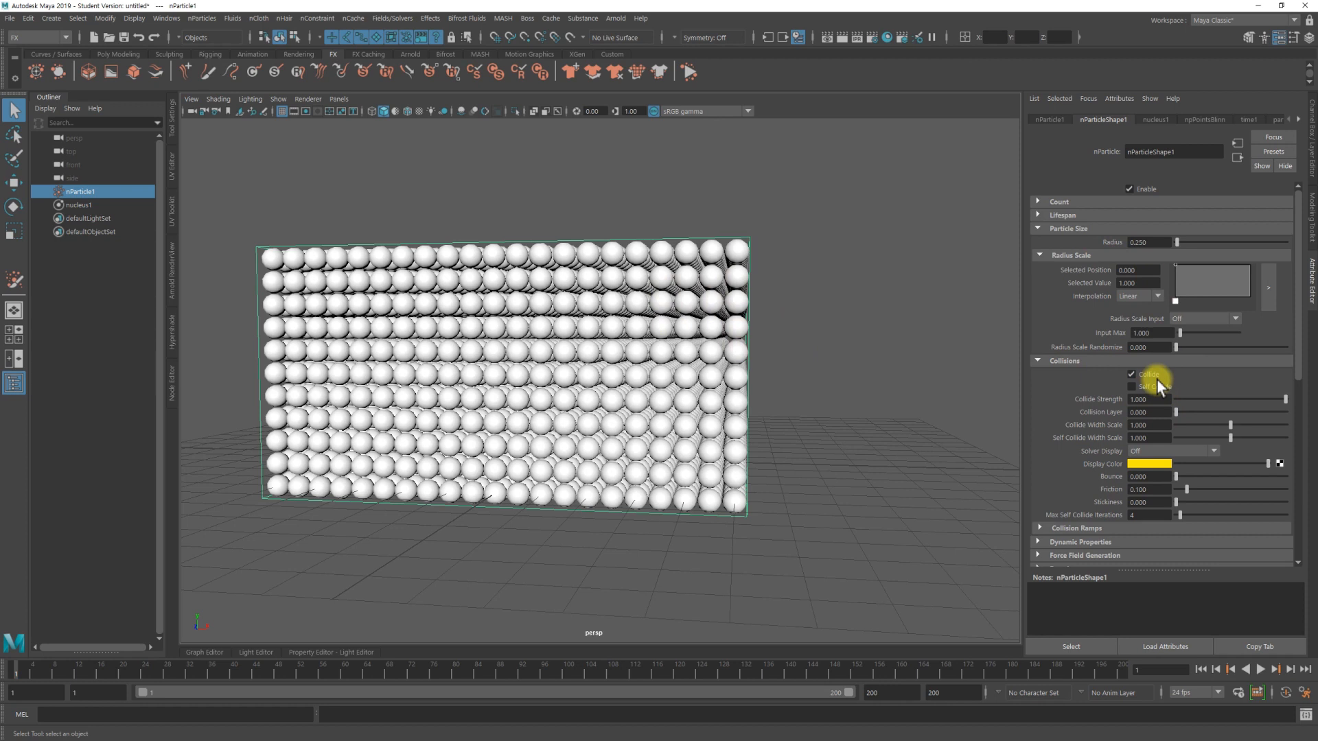
scroll(1159, 384, down, 5)
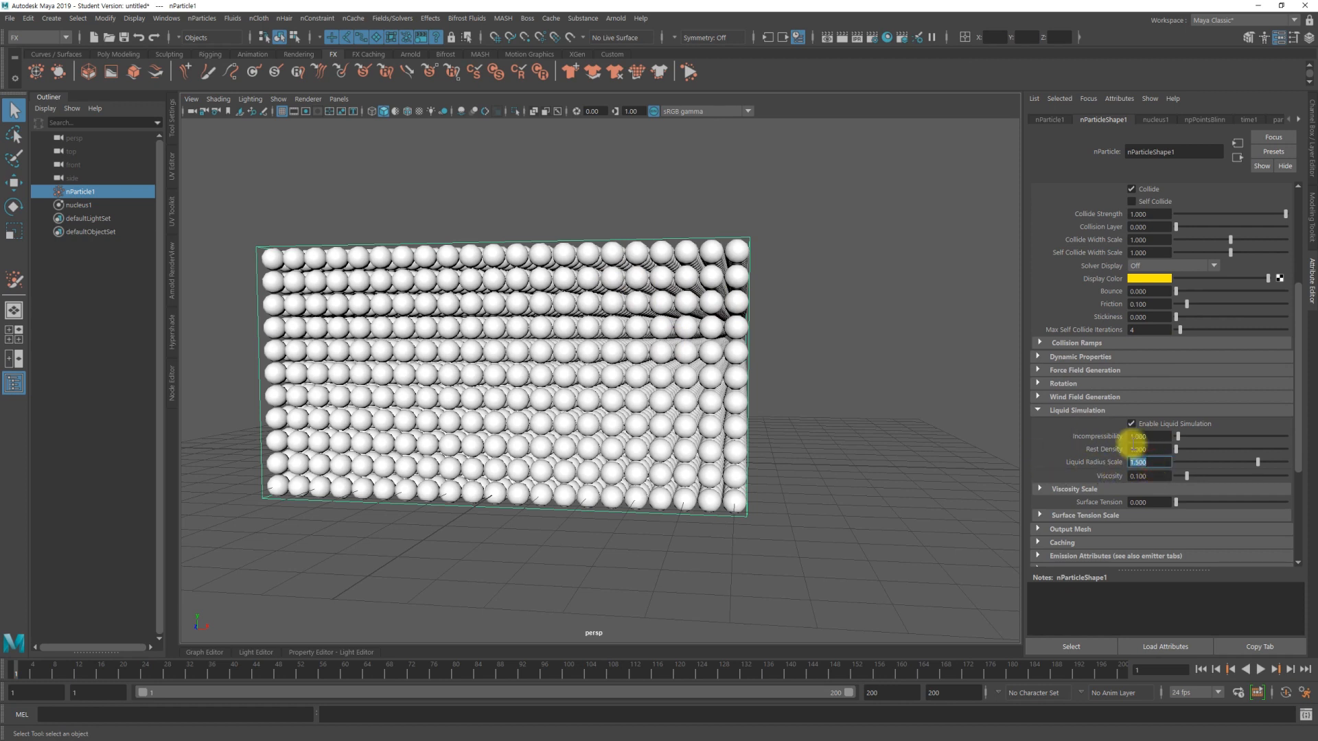
click(1159, 462)
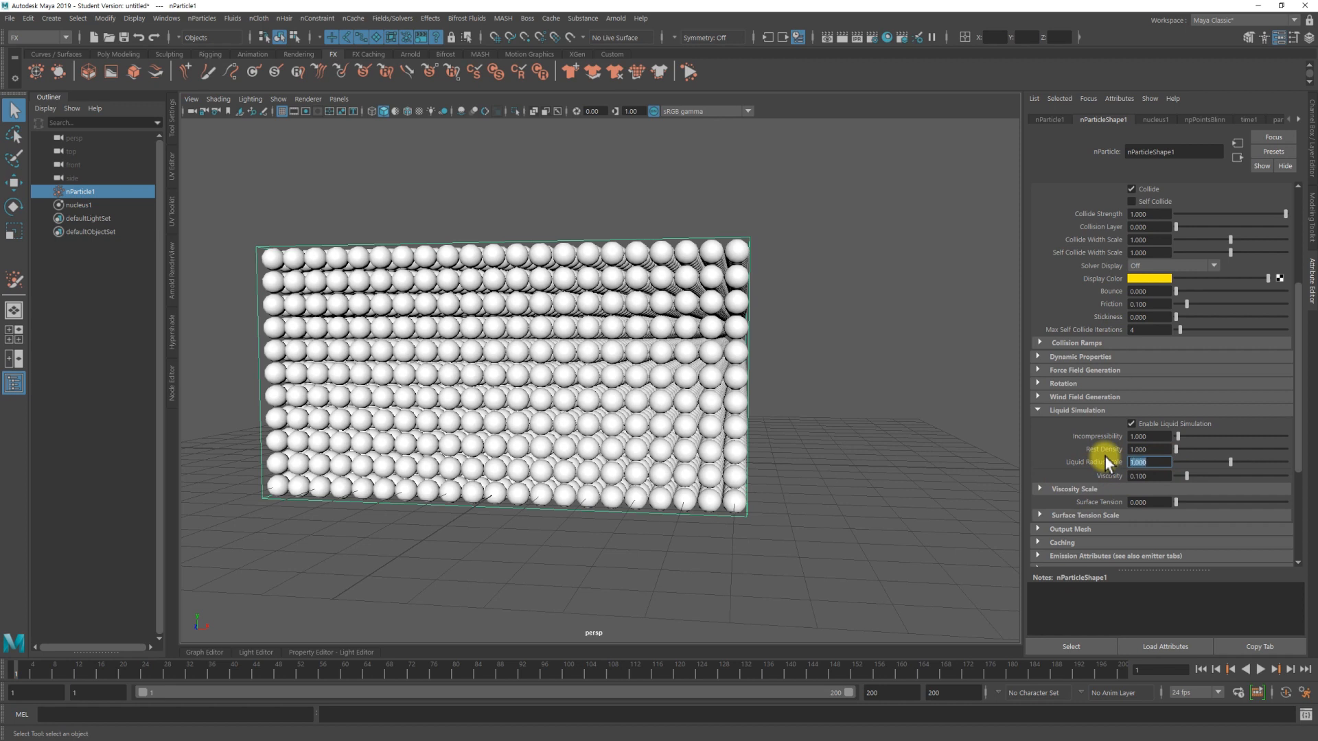
Step: Increase the particle radius to 0.3 and then to 0.35 so that neighbouring particles overlap
scroll(1191, 418, up, 3)
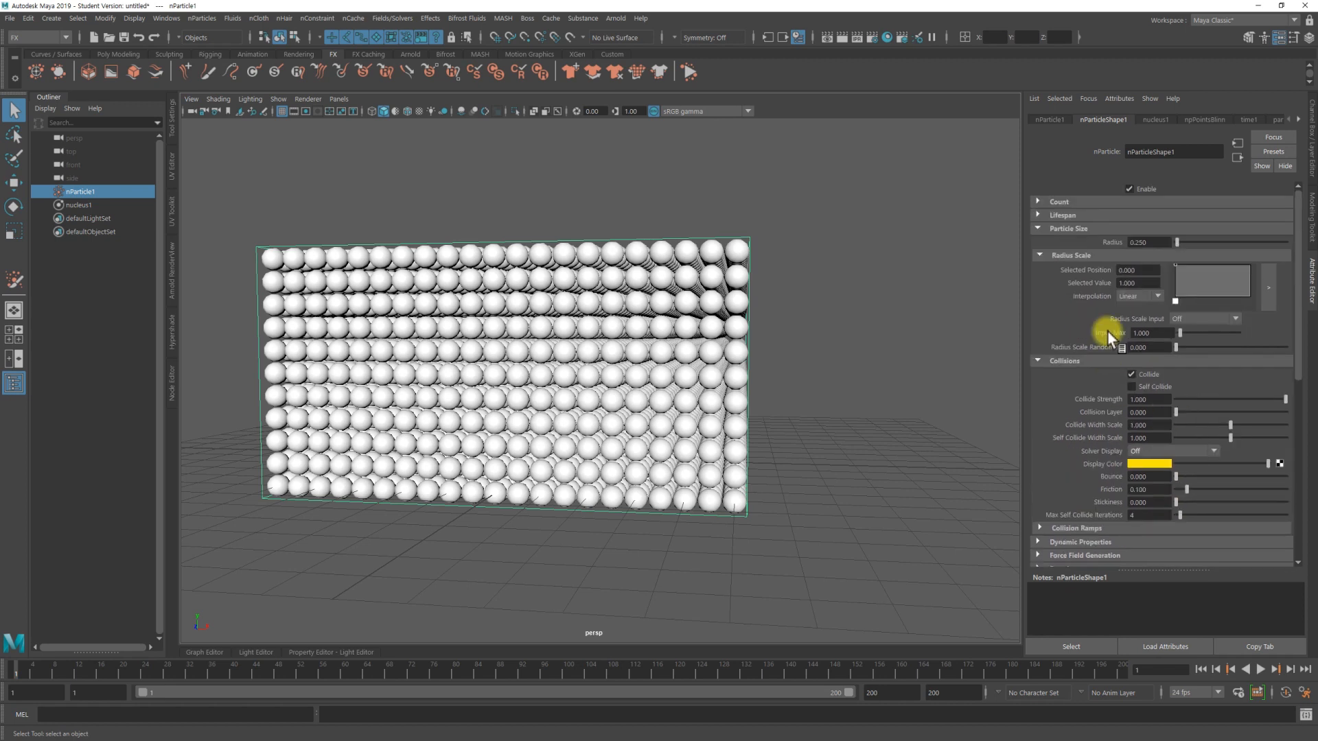
click(1156, 243)
text(0.3)
key(Return)
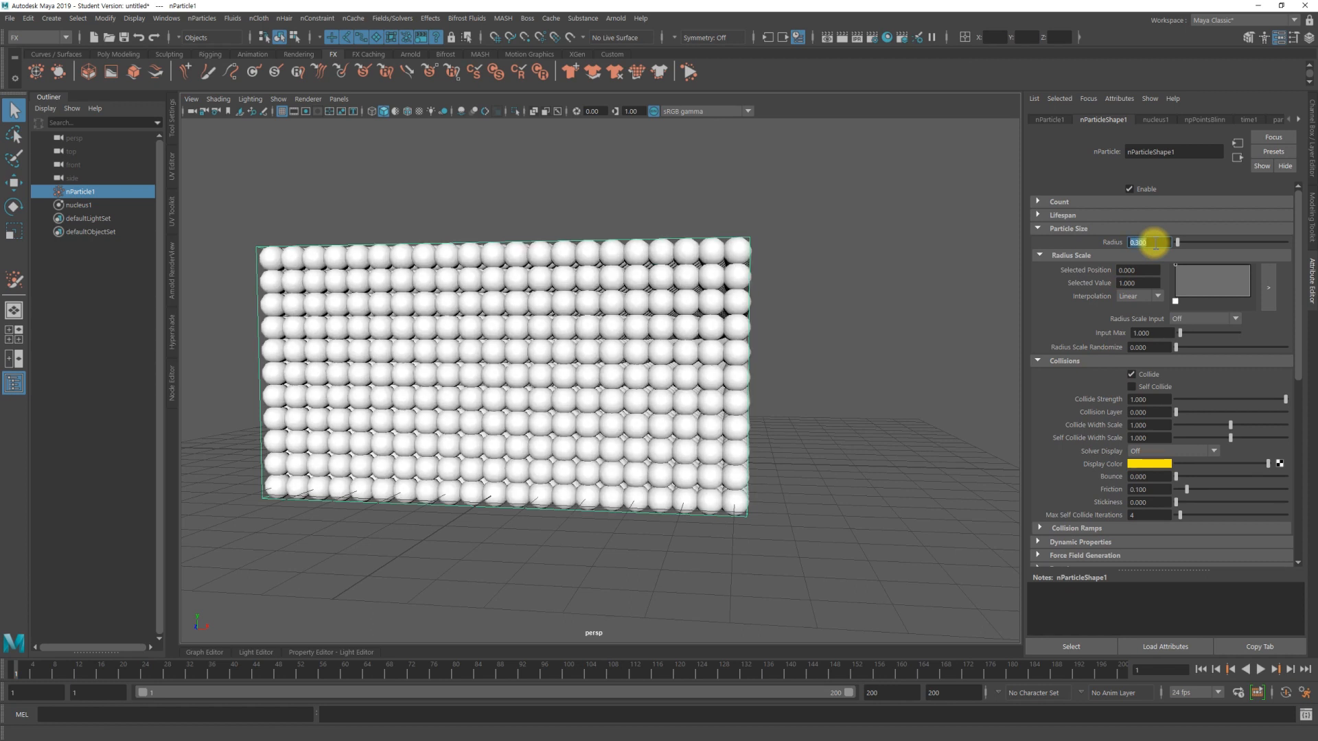
click(1132, 242)
drag(1159, 242, 1057, 254)
text(0.35)
key(Return)
alt+drag(677, 376, 711, 375)
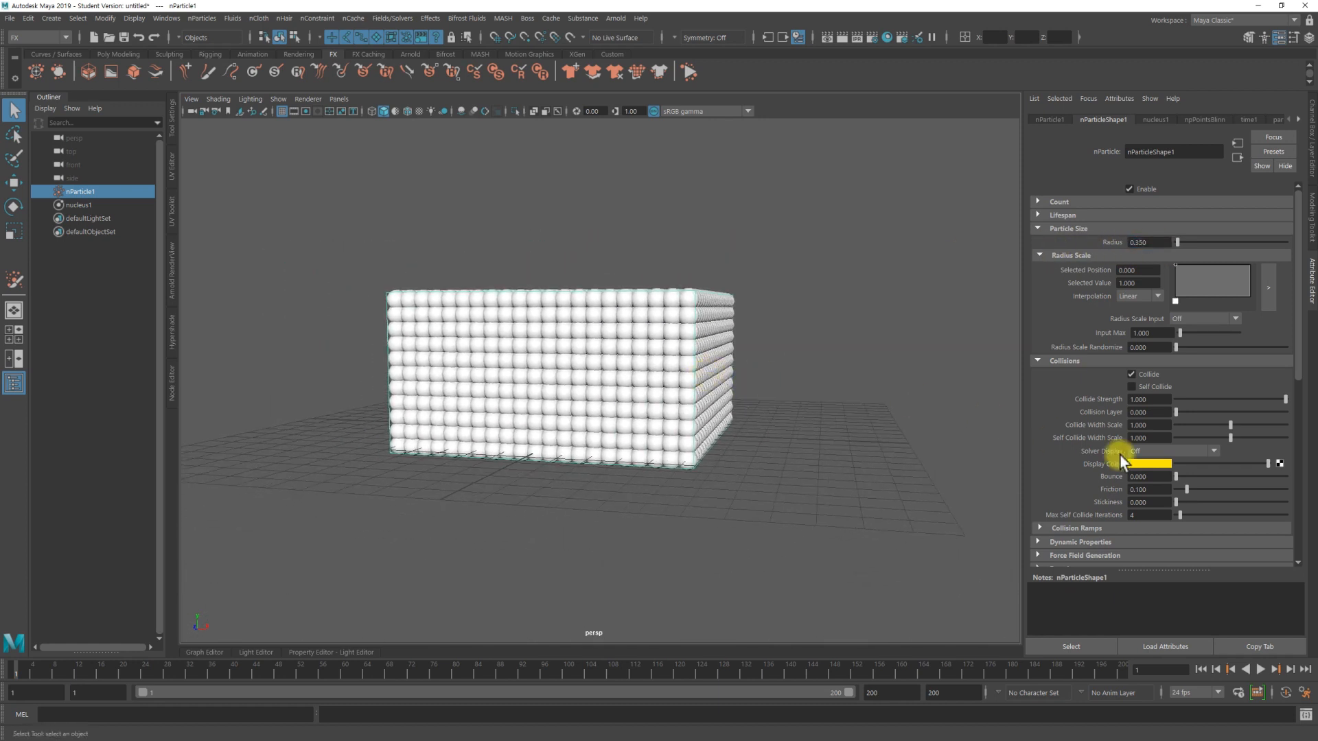
Step: Set Rest Density to 2, play the simulation through to frame 200 and inspect the particle block from several sides
scroll(1157, 422, down, 5)
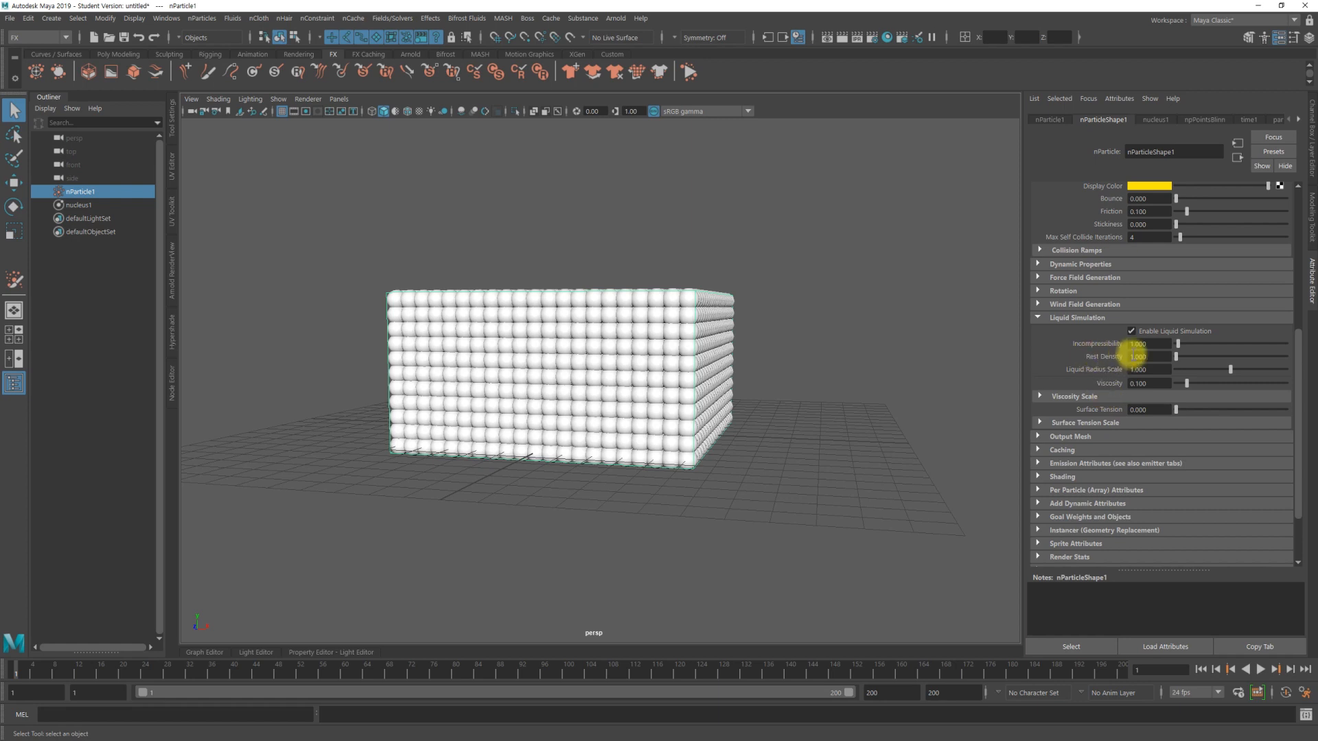
drag(1176, 357, 1311, 367)
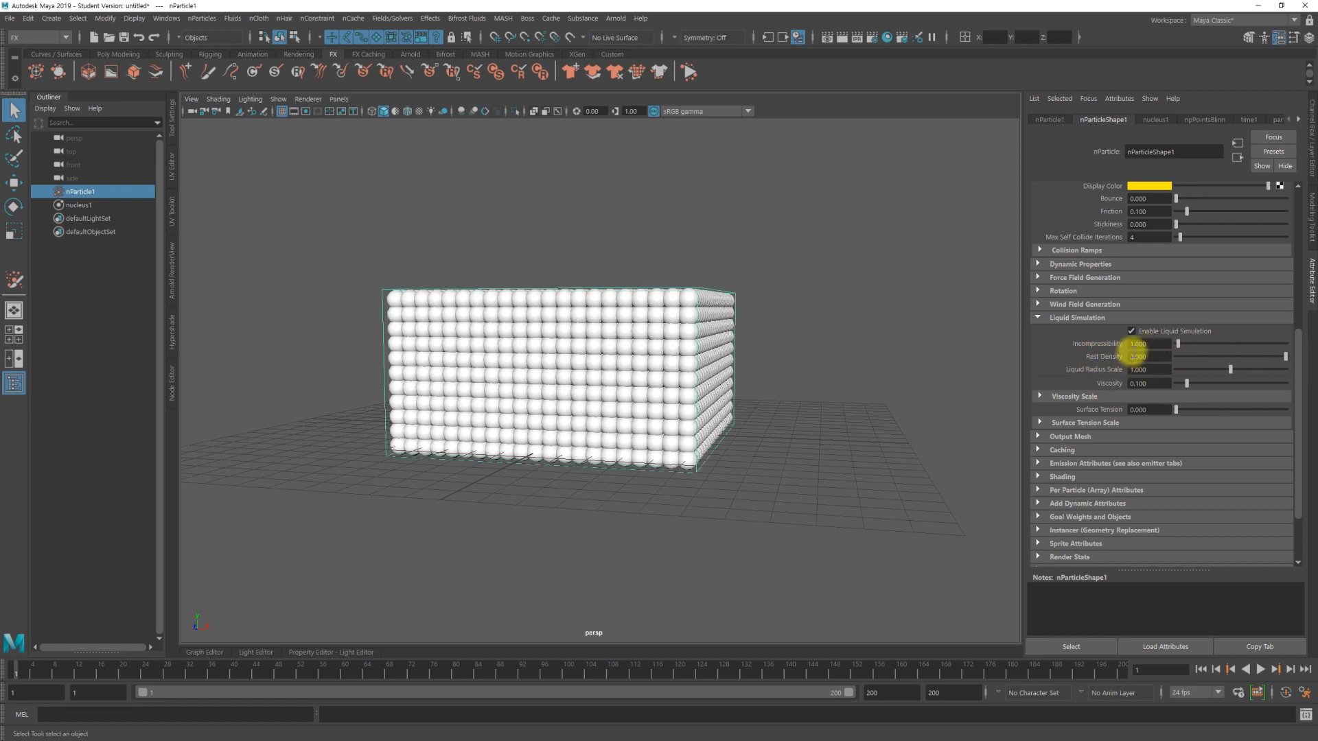
click(1257, 668)
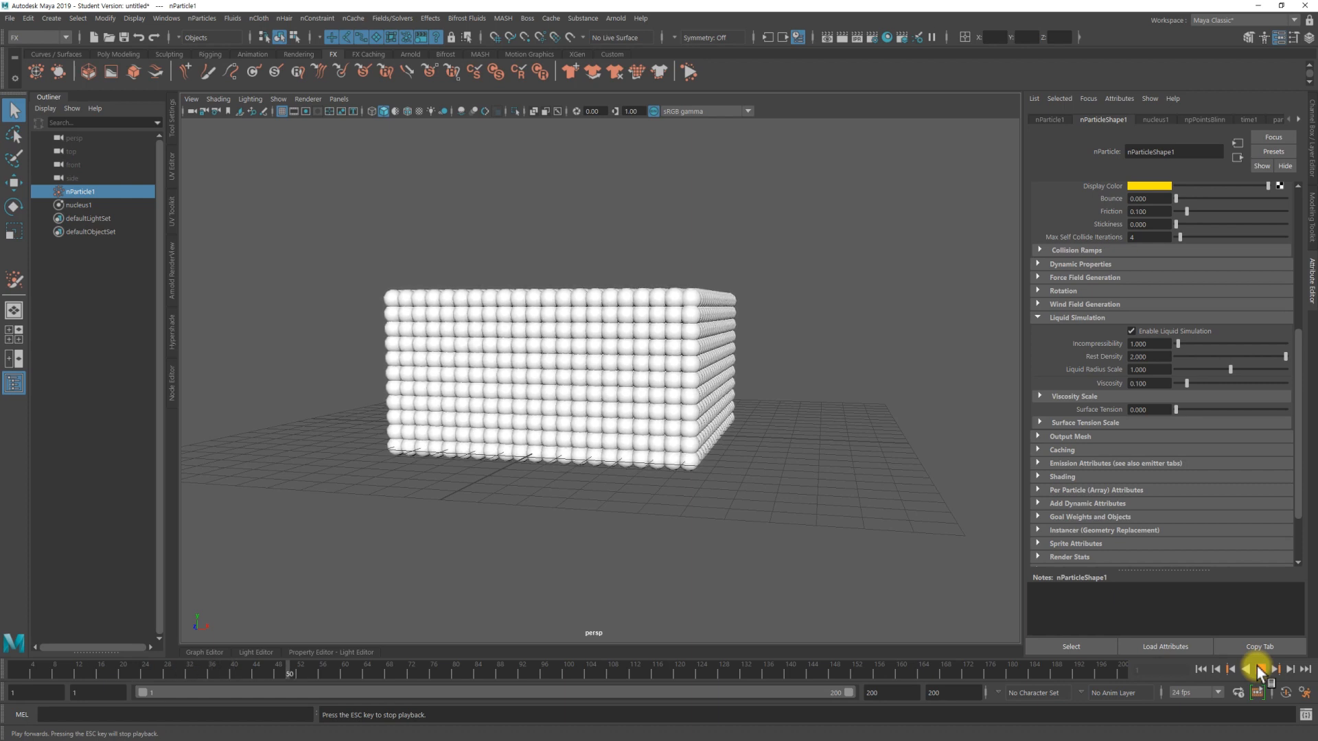
alt+drag(762, 467, 690, 402)
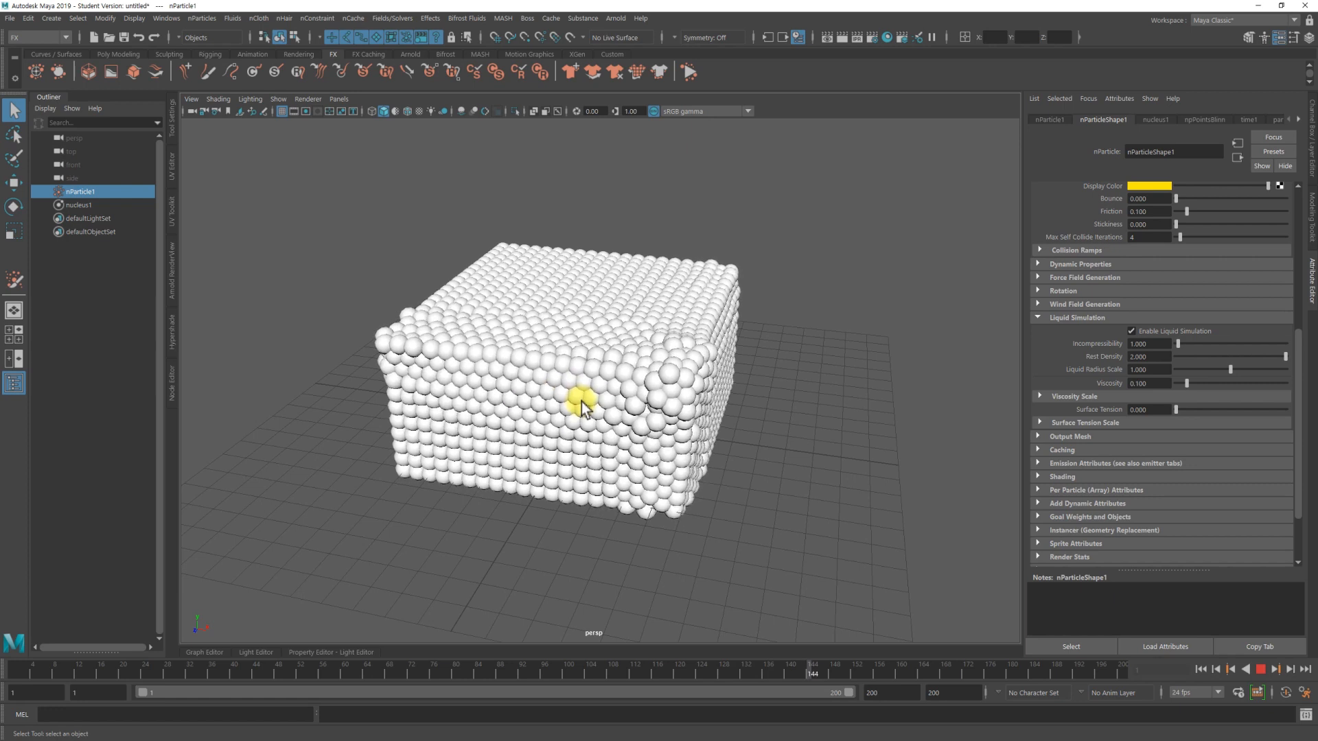
alt+drag(554, 405, 795, 387)
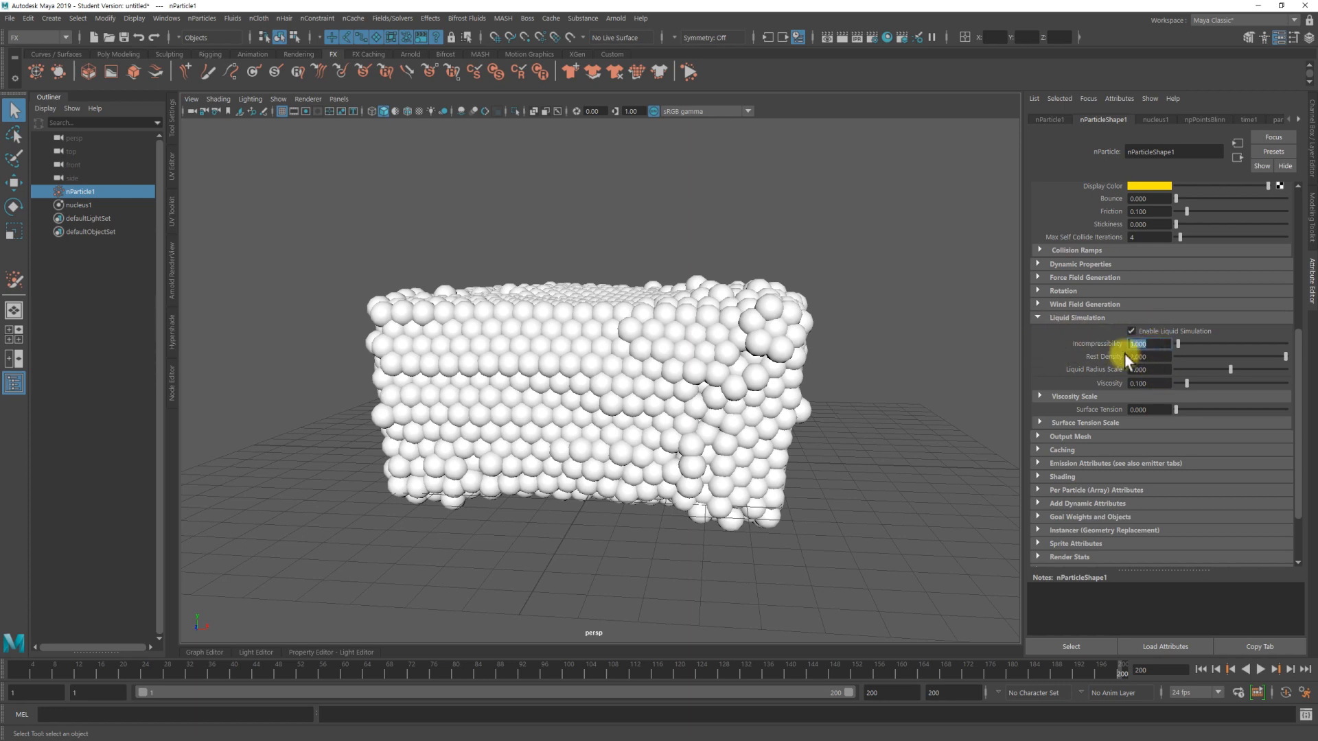
alt+drag(825, 401, 806, 415)
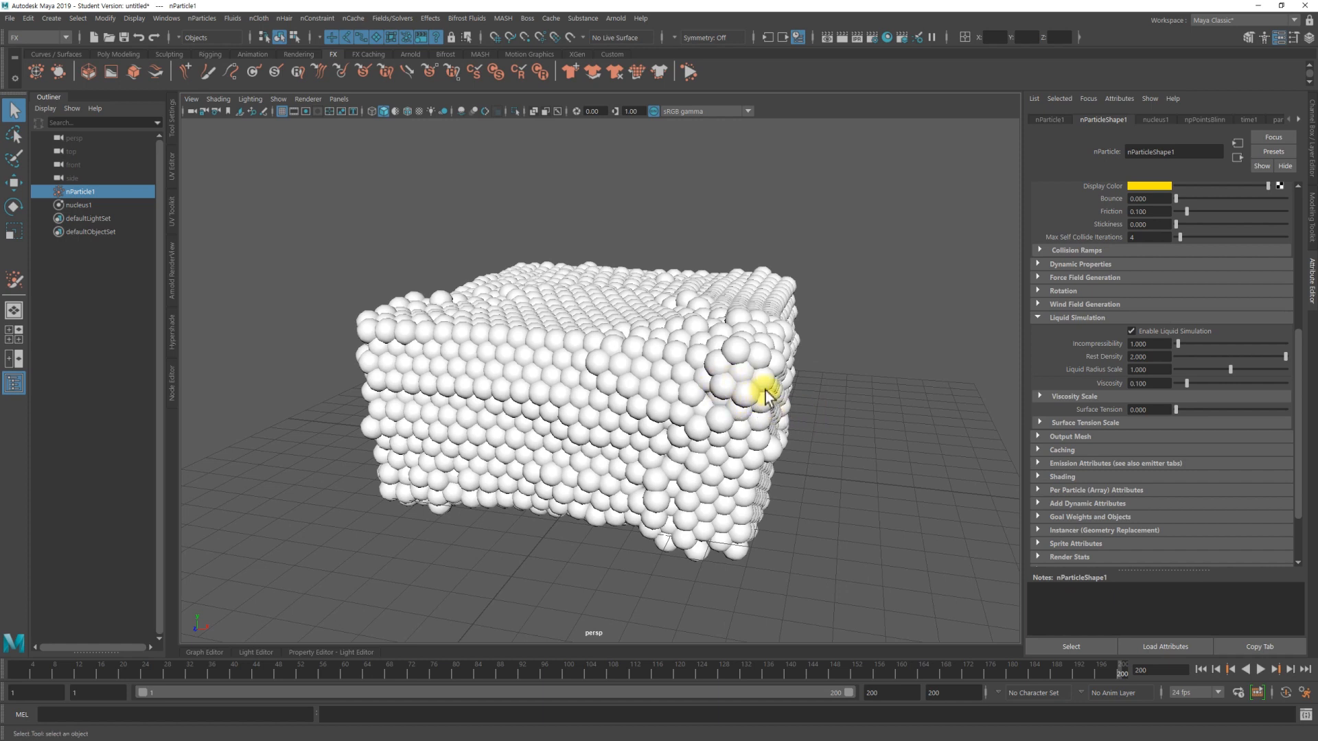
mouse_move(749, 431)
alt+mouse_down()
mouse_move(744, 465)
mouse_move(709, 442)
mouse_move(715, 416)
mouse_move(759, 418)
alt+mouse_up()
alt+drag(479, 467, 838, 405)
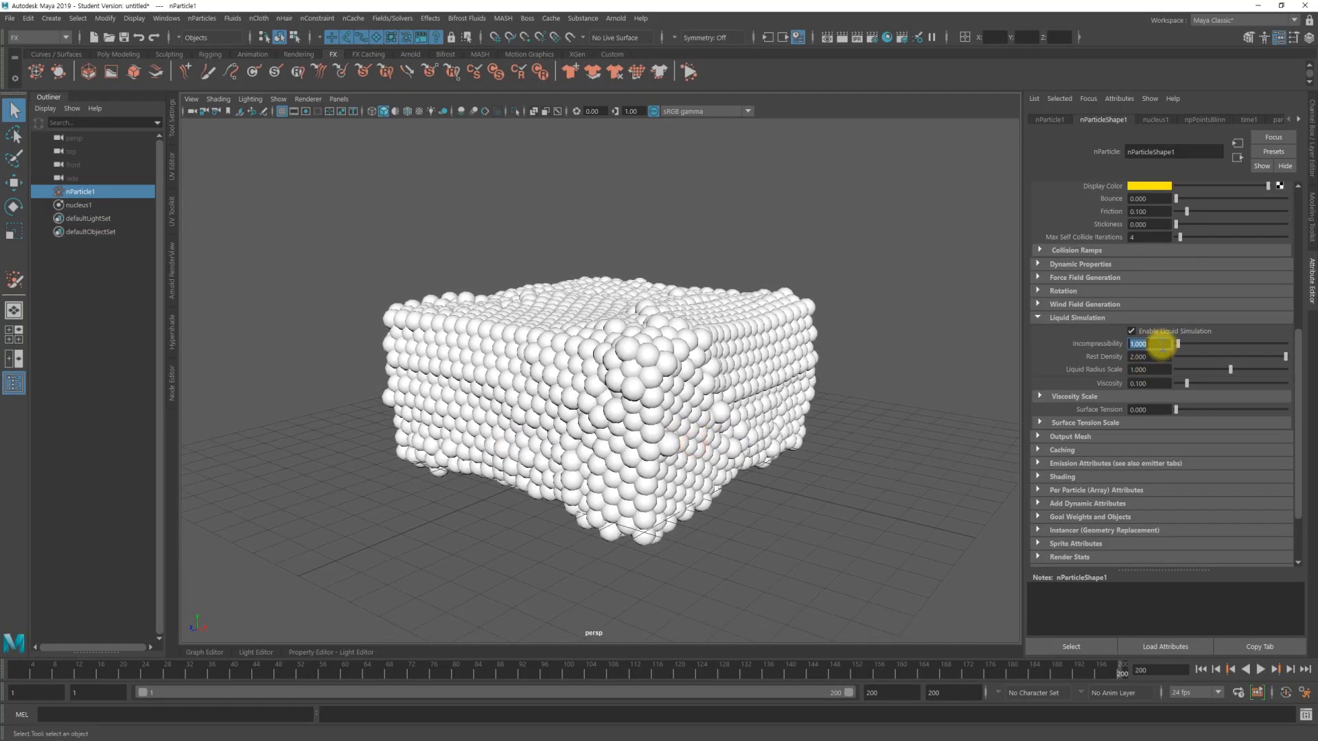
Step: Set Incompressibility to 5, replay the simulation from the first frame and stop it at about frame 165
text(5)
key(Return)
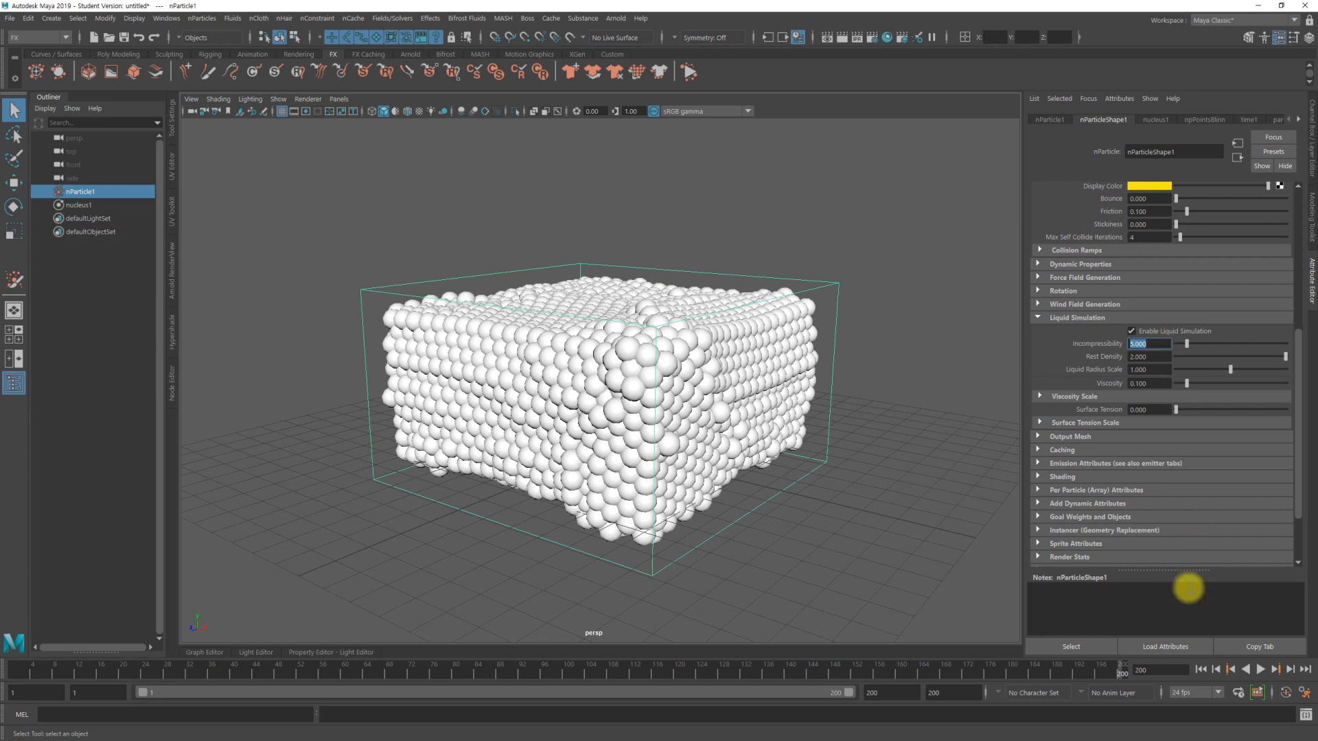
click(1200, 670)
click(1259, 670)
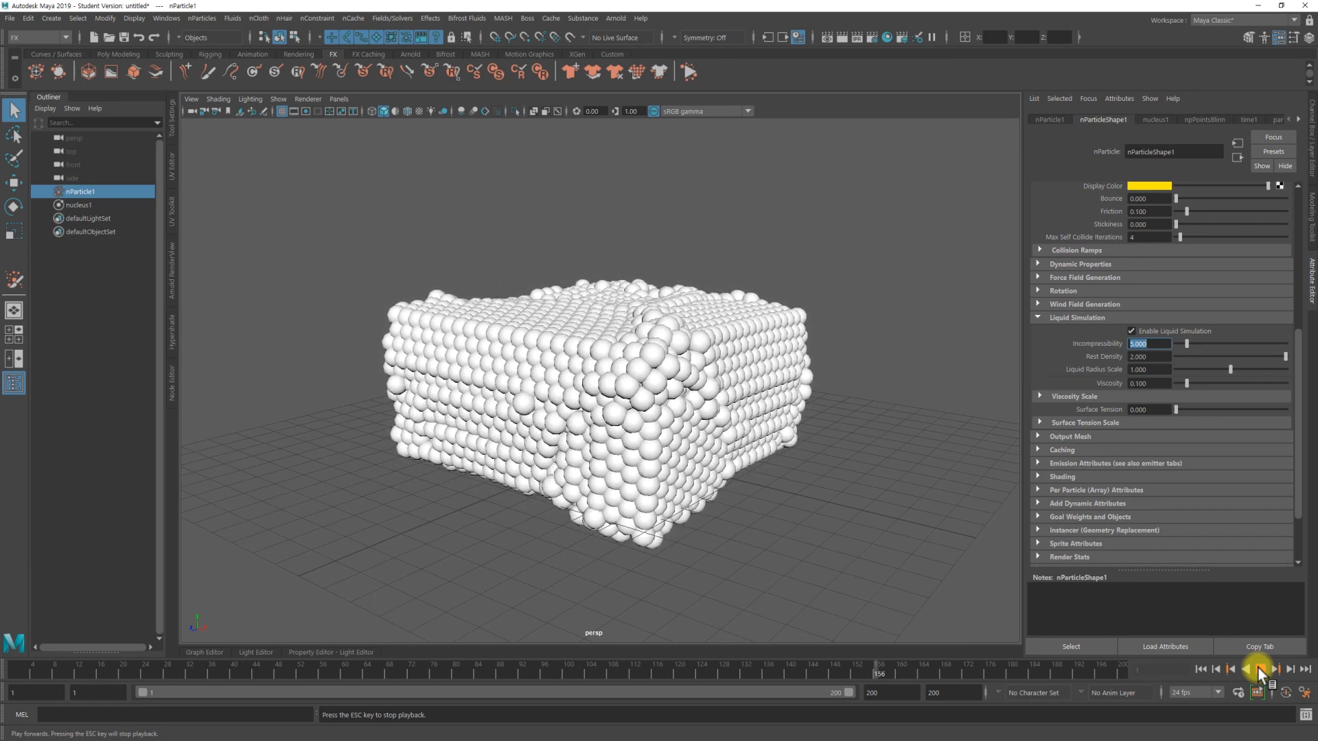
click(1261, 673)
mouse_move(706, 437)
alt+mouse_down()
mouse_move(706, 461)
mouse_move(729, 436)
alt+mouse_up()
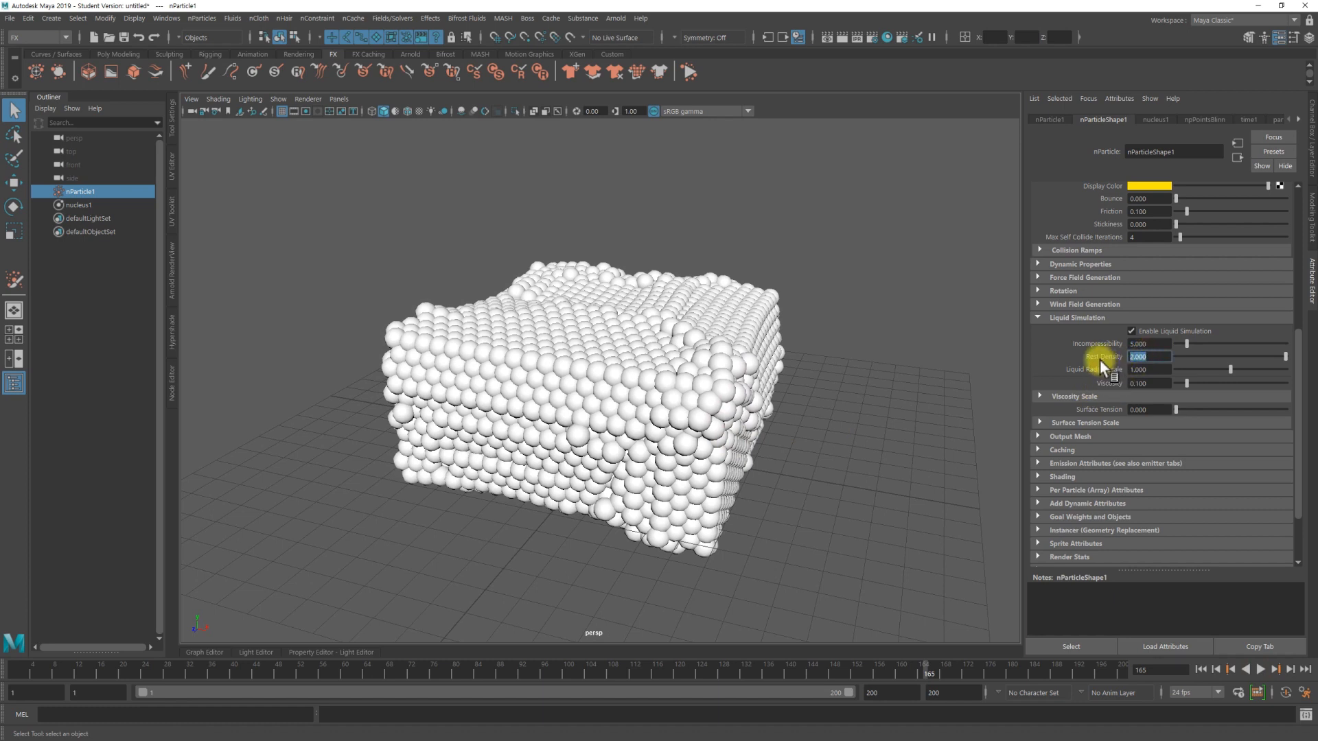
Step: Reset Rest Density and Incompressibility to 1, and replay the simulation from the first frame to about frame 38
text(1)
key(Return)
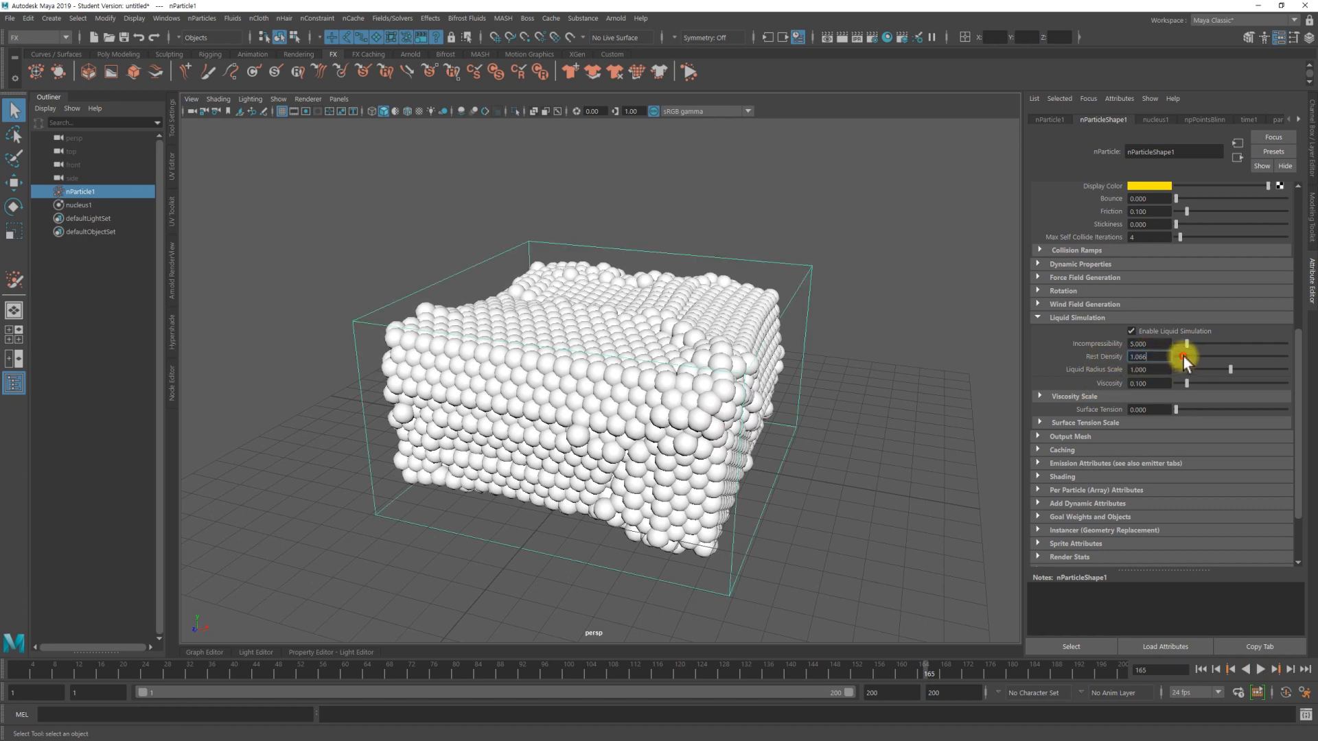
text(1)
key(Return)
click(1201, 670)
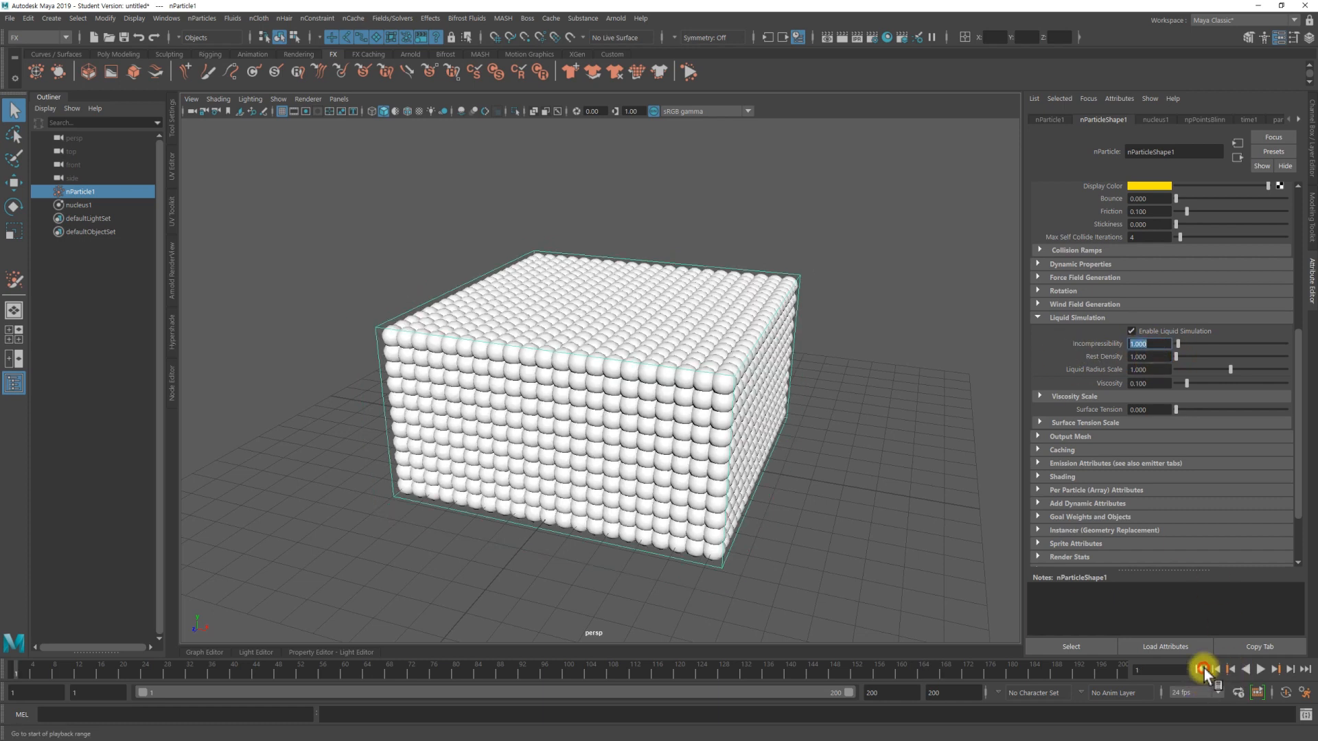
click(1259, 669)
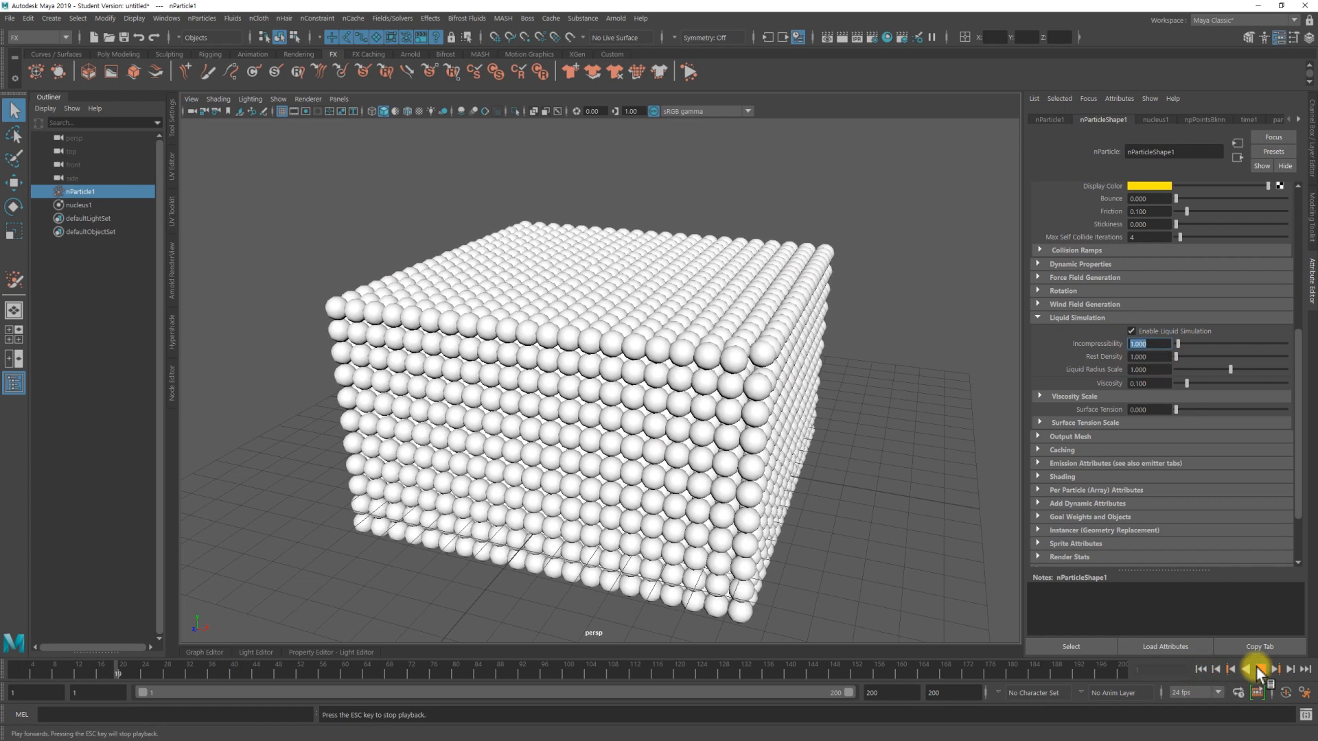
click(1259, 670)
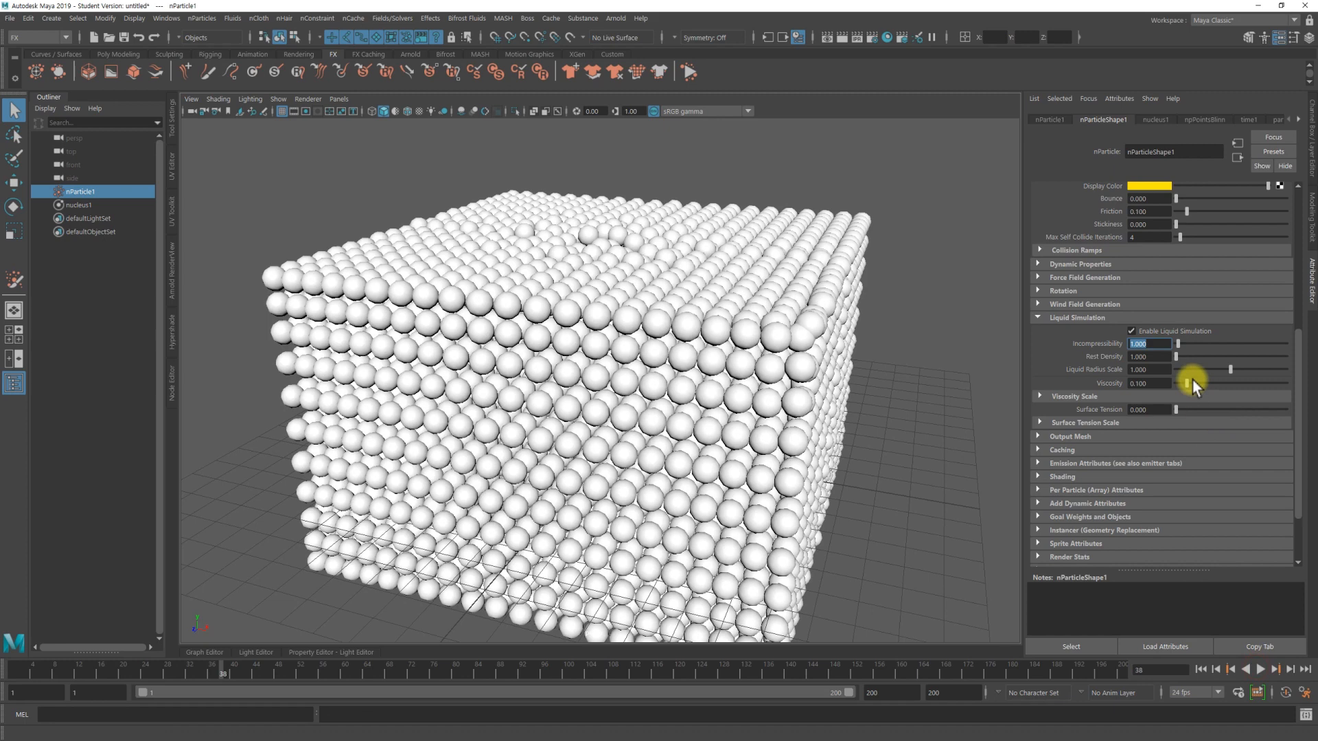
Step: Set Incompressibility to 5, replay the simulation to about frame 29 and inspect how the particles spread
text(5)
key(Return)
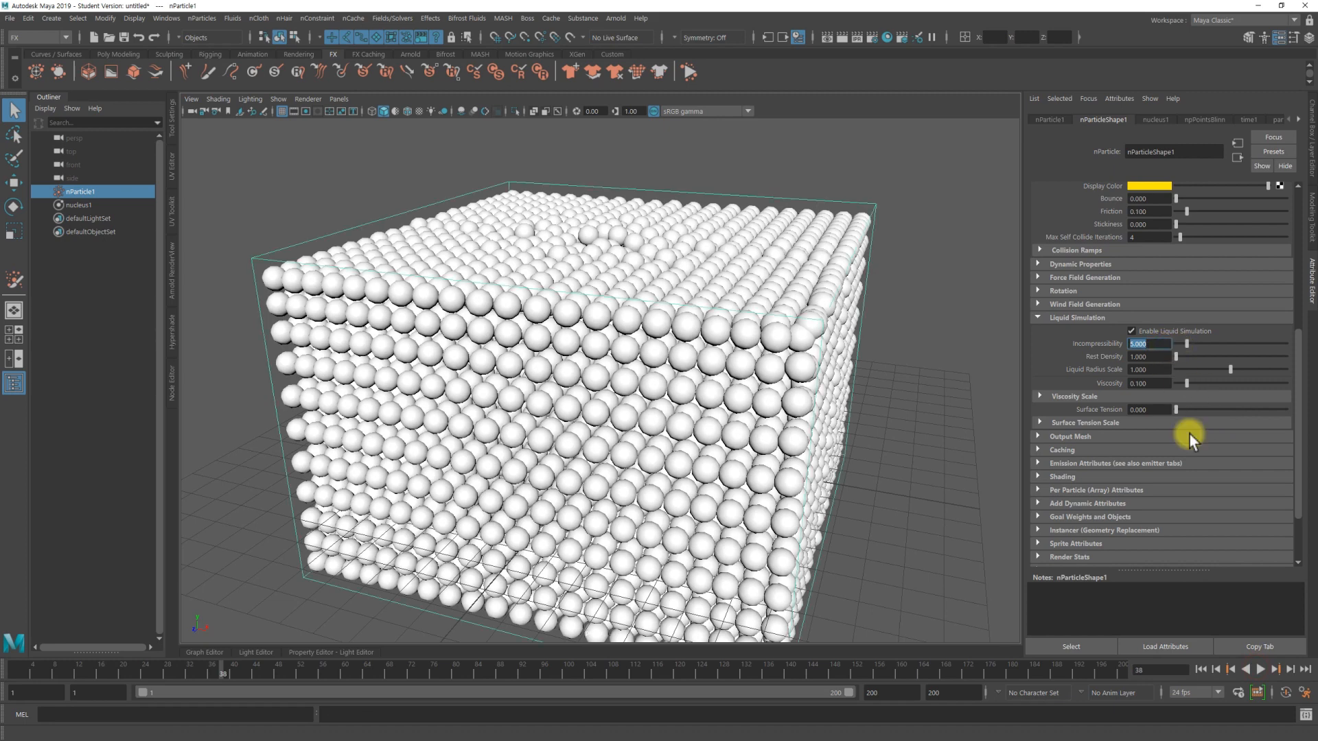
click(1201, 669)
click(1260, 669)
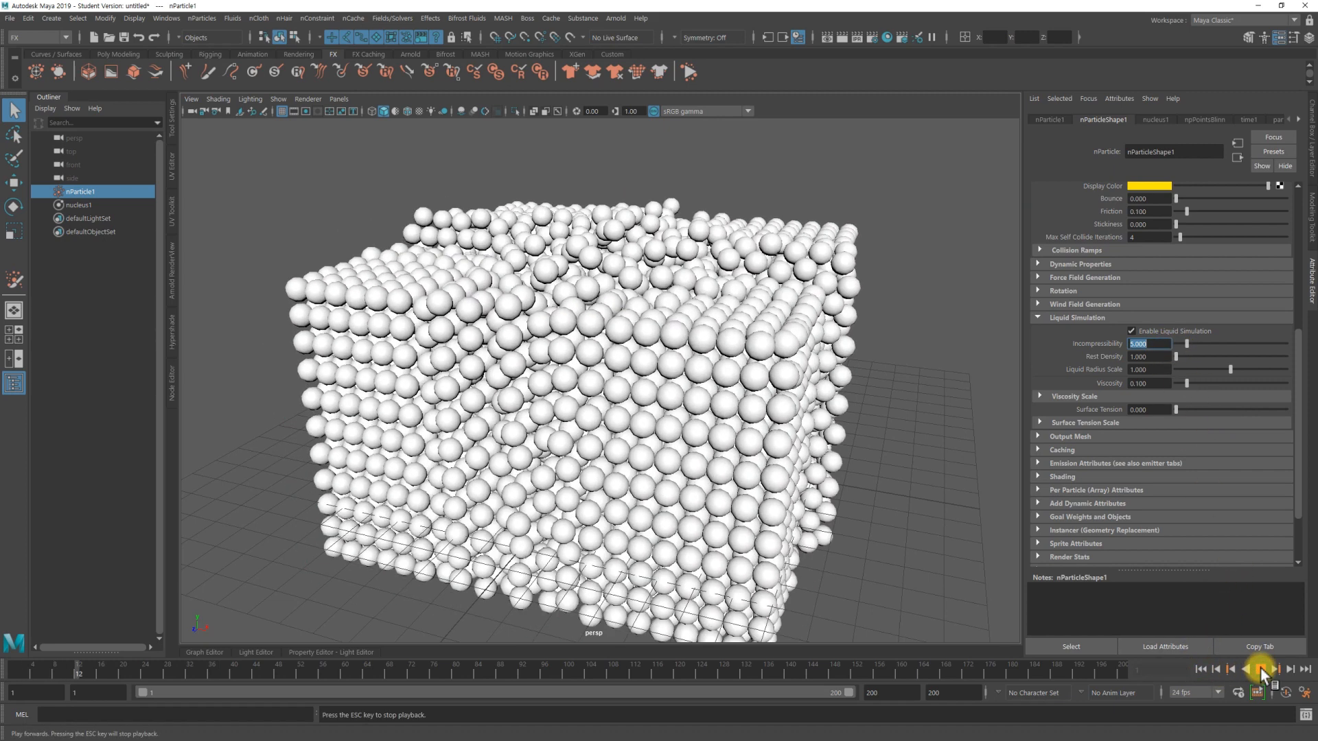
click(1260, 669)
alt+drag(851, 506, 675, 450)
scroll(679, 450, up, 2)
scroll(824, 432, up, 2)
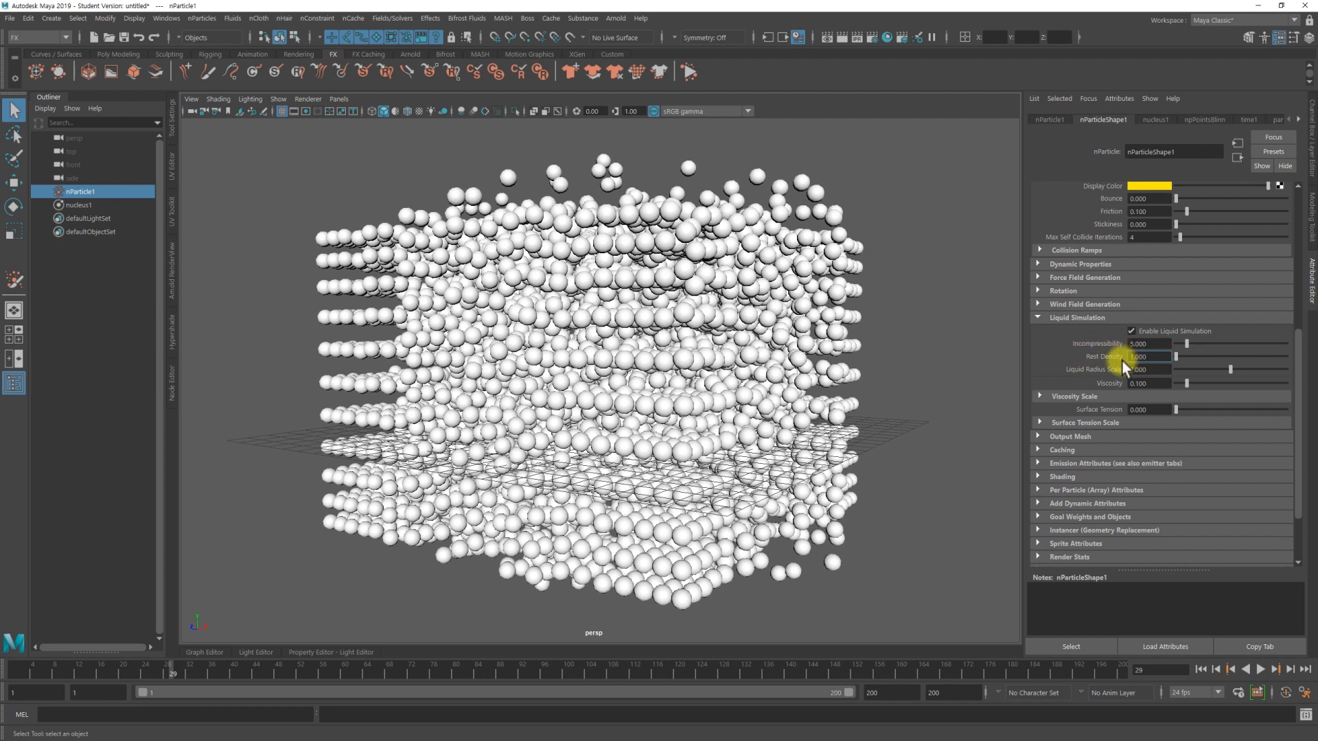
Step: Set Rest Density to 2, replay the simulation to about frame 183 and return to the first frame
drag(1177, 357, 1225, 358)
click(1202, 670)
click(1261, 669)
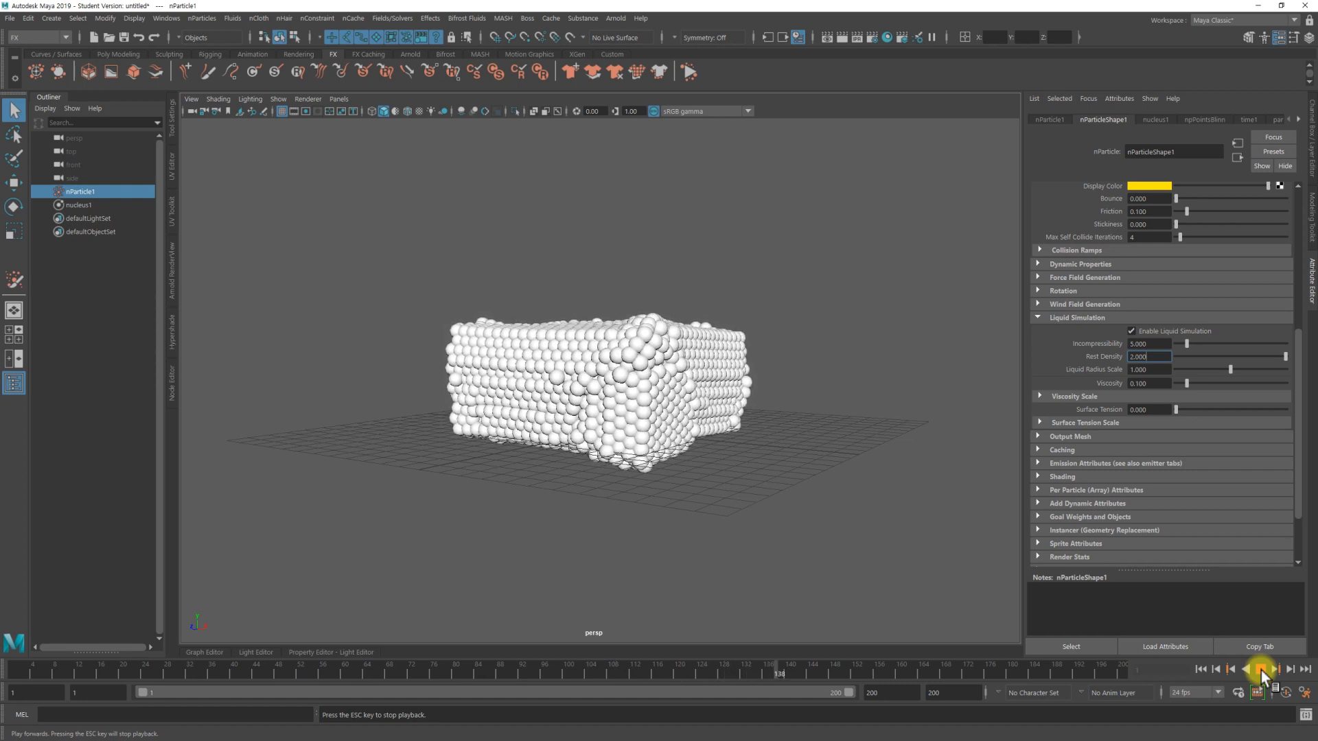
click(1261, 671)
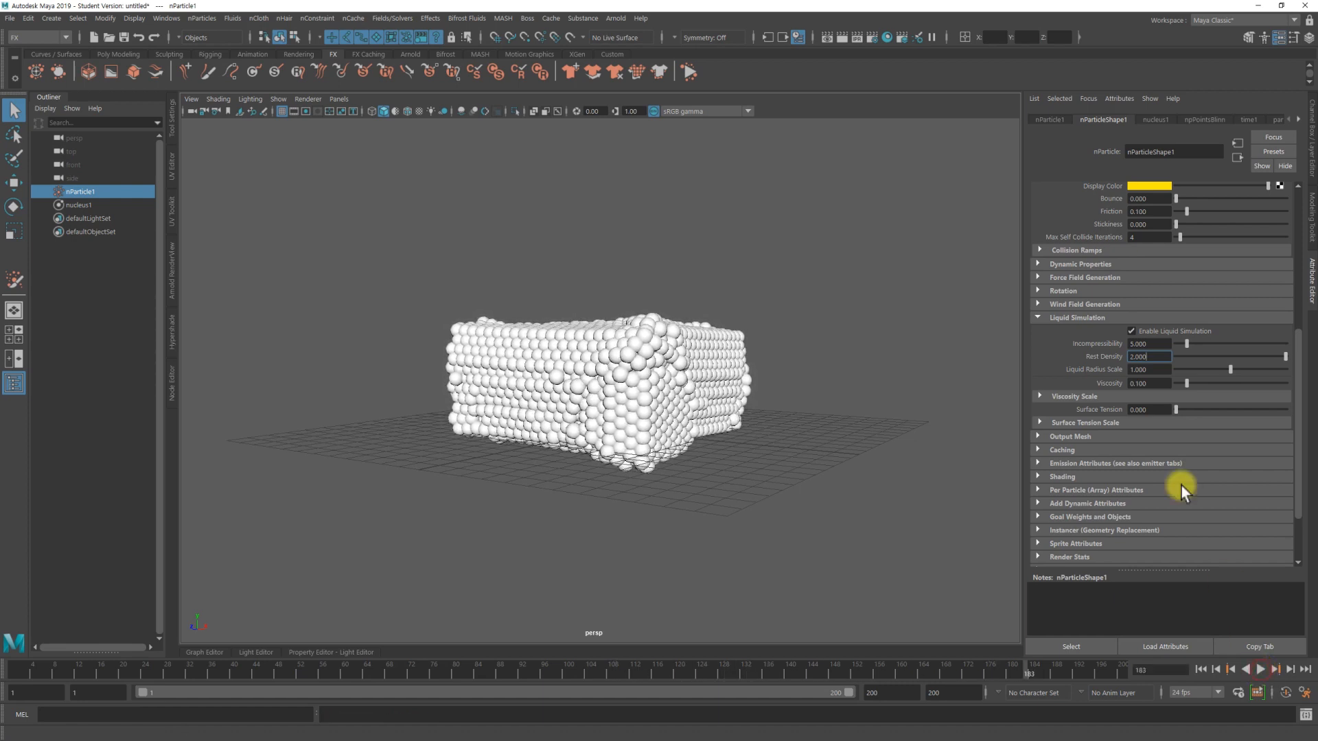
alt+drag(705, 376, 636, 423)
click(1200, 672)
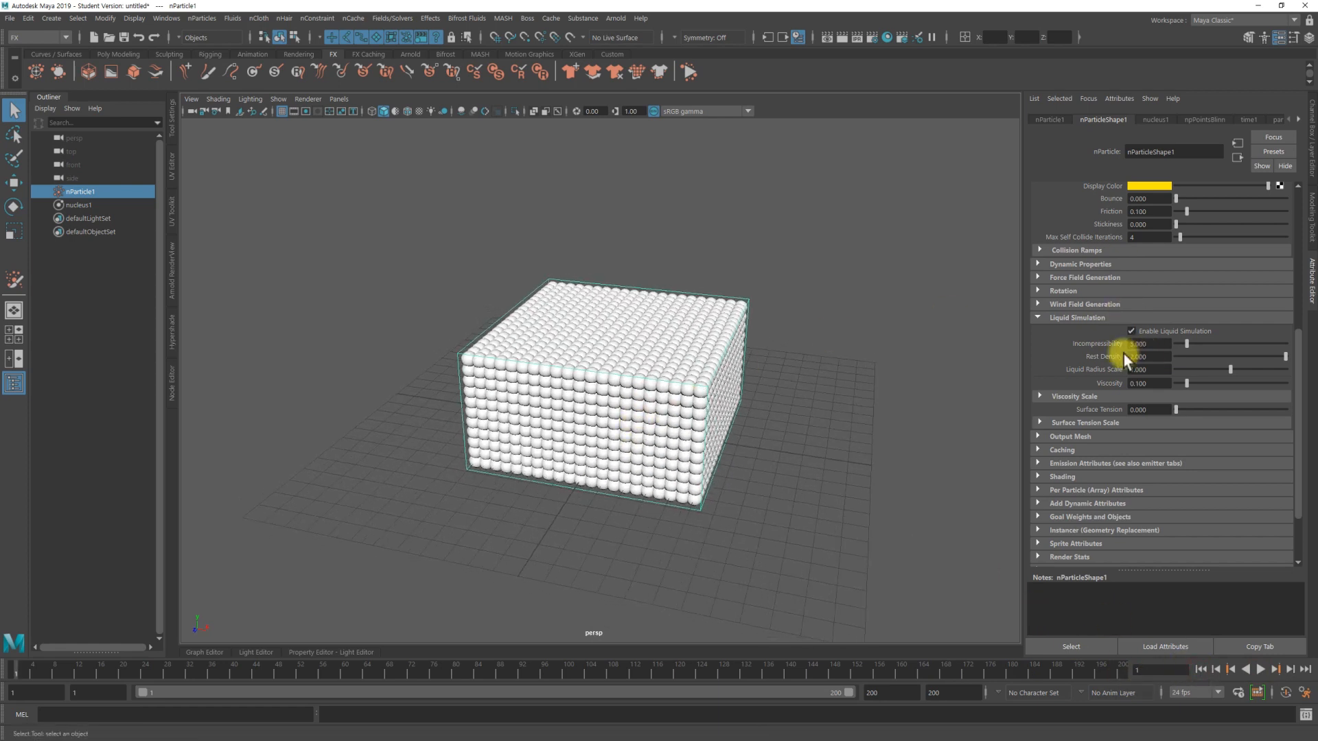
alt+drag(426, 390, 755, 373)
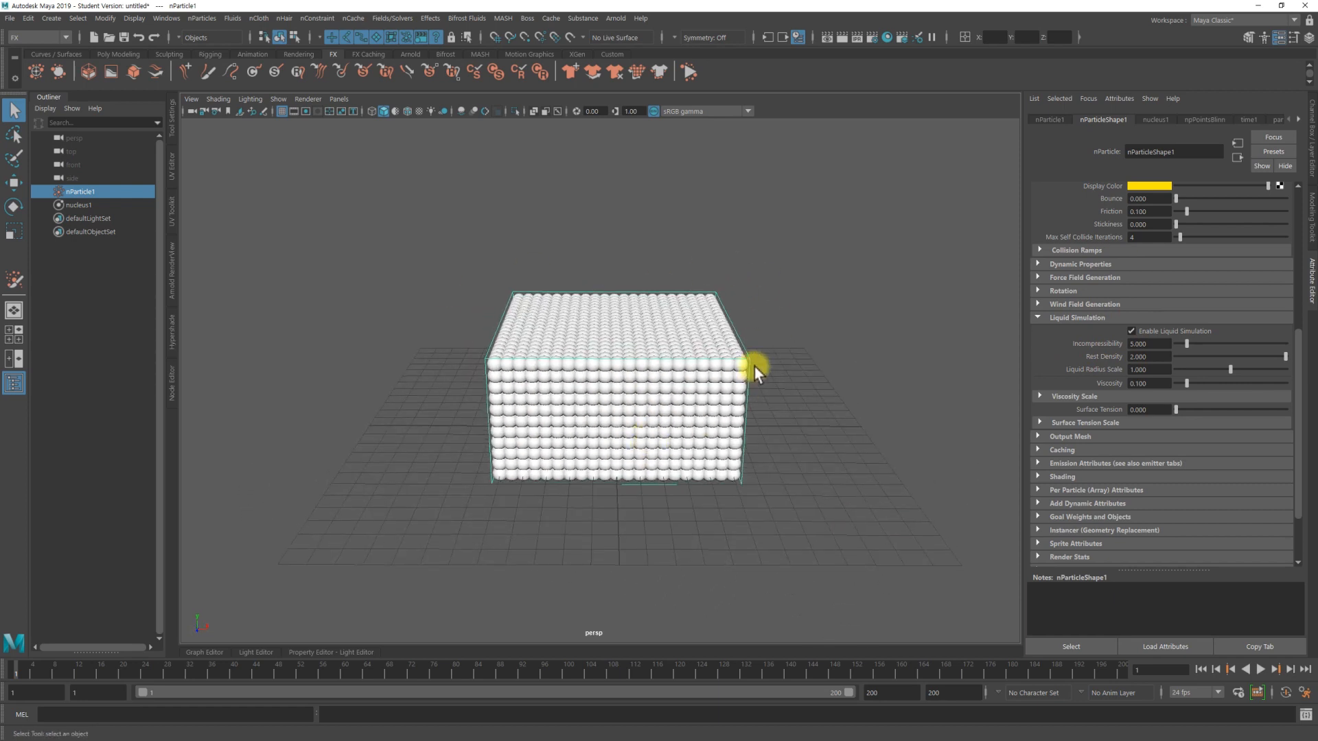
Step: Add a turbulence field to the particle grid and set its Attenuation to 0
alt+drag(715, 456, 709, 466)
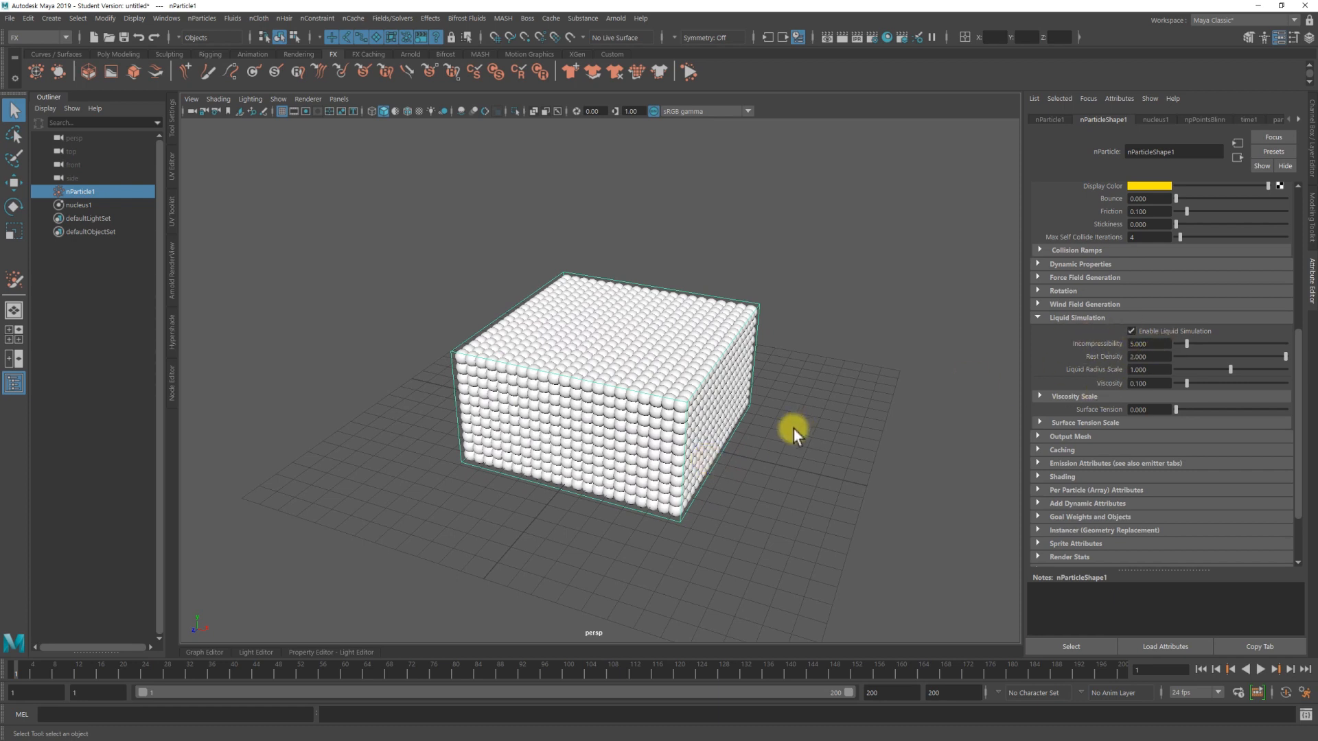
alt+drag(788, 433, 670, 398)
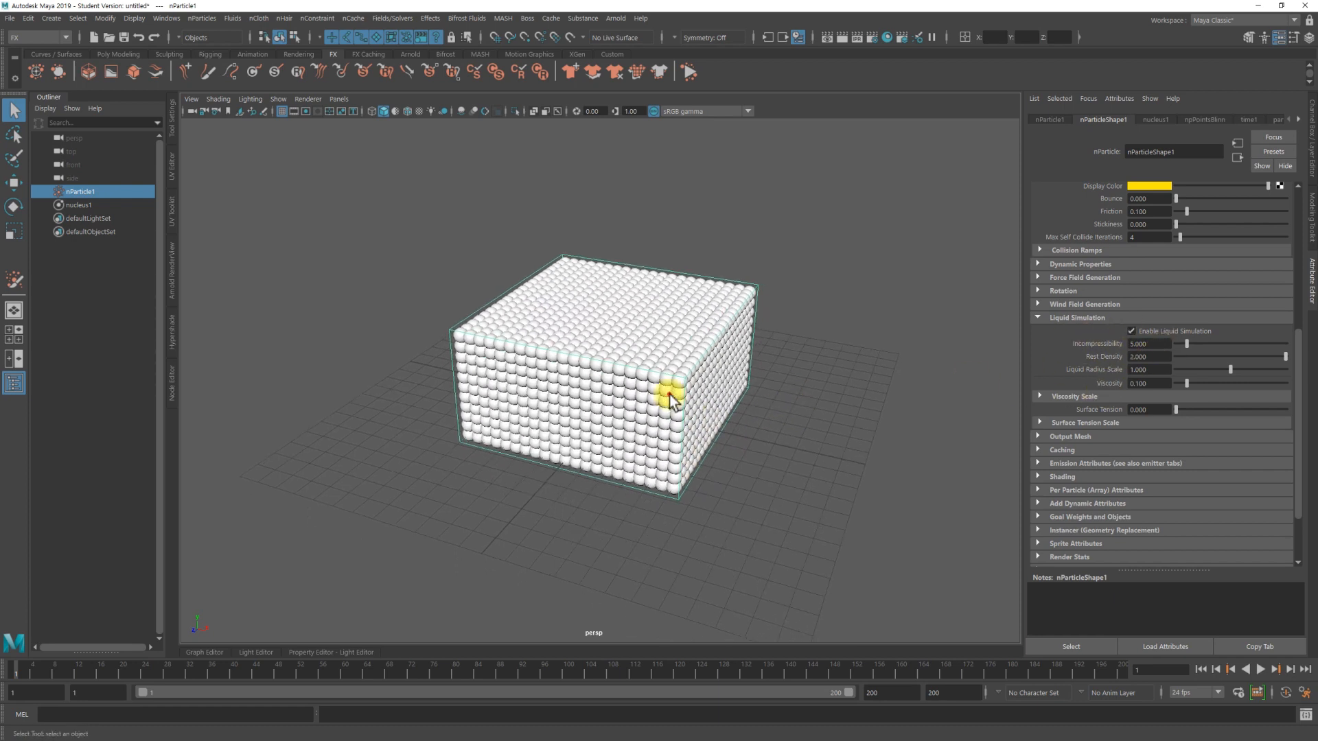
click(393, 19)
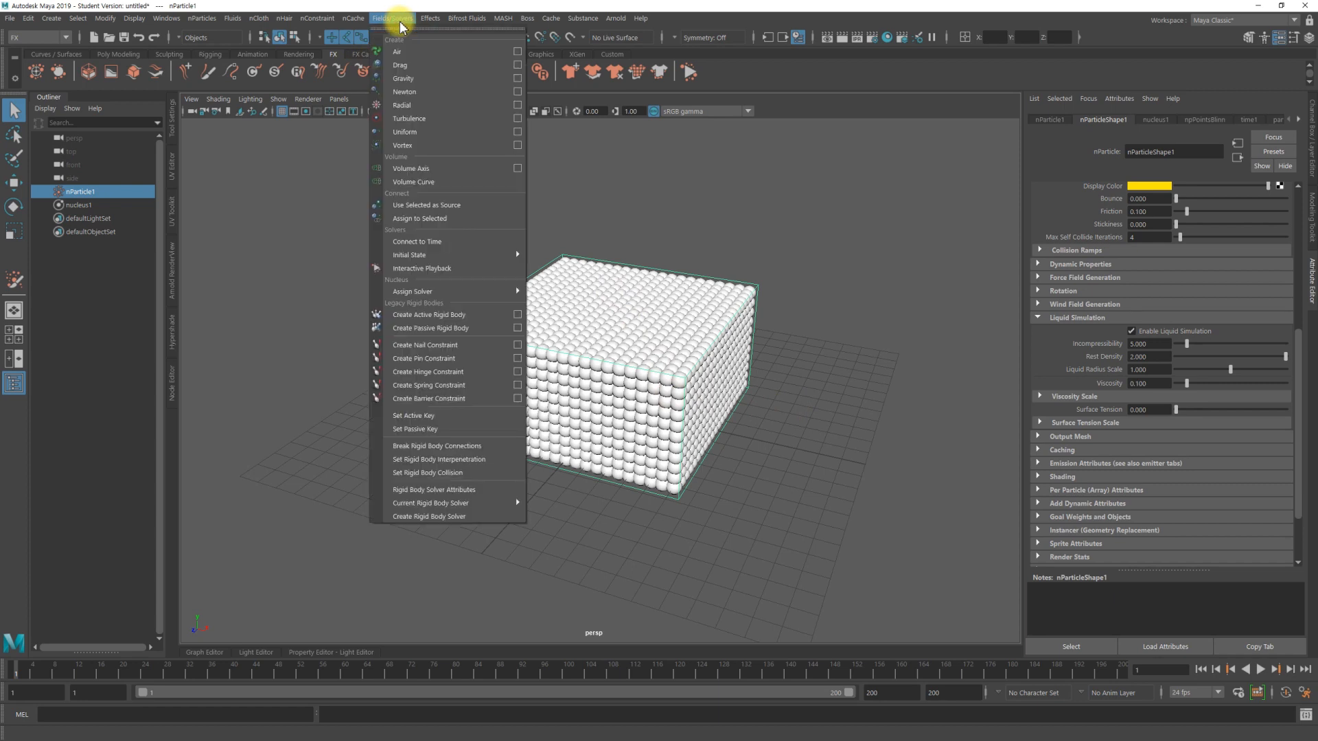
click(414, 126)
alt+drag(817, 330, 708, 289)
drag(1198, 321, 1067, 320)
alt+drag(836, 330, 811, 335)
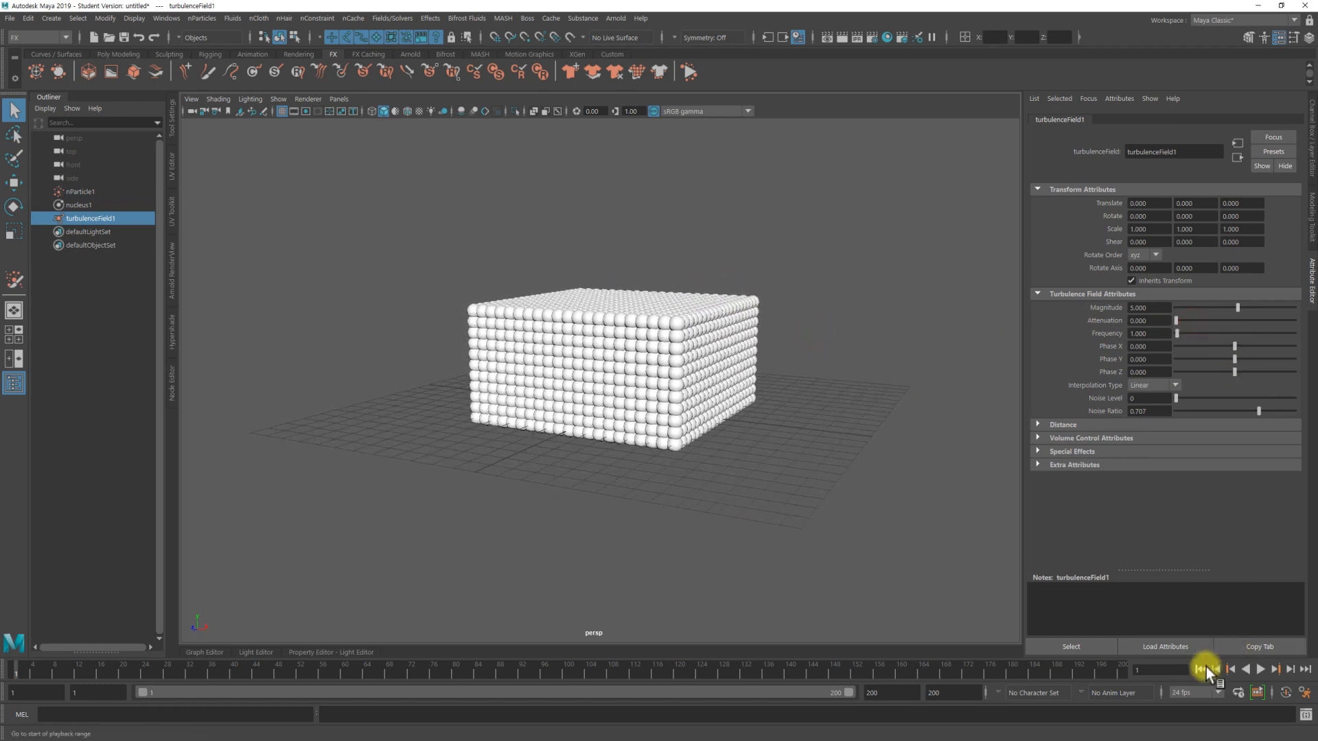
Step: Play the simulation with the turbulence field and stop it at about frame 113
click(1261, 671)
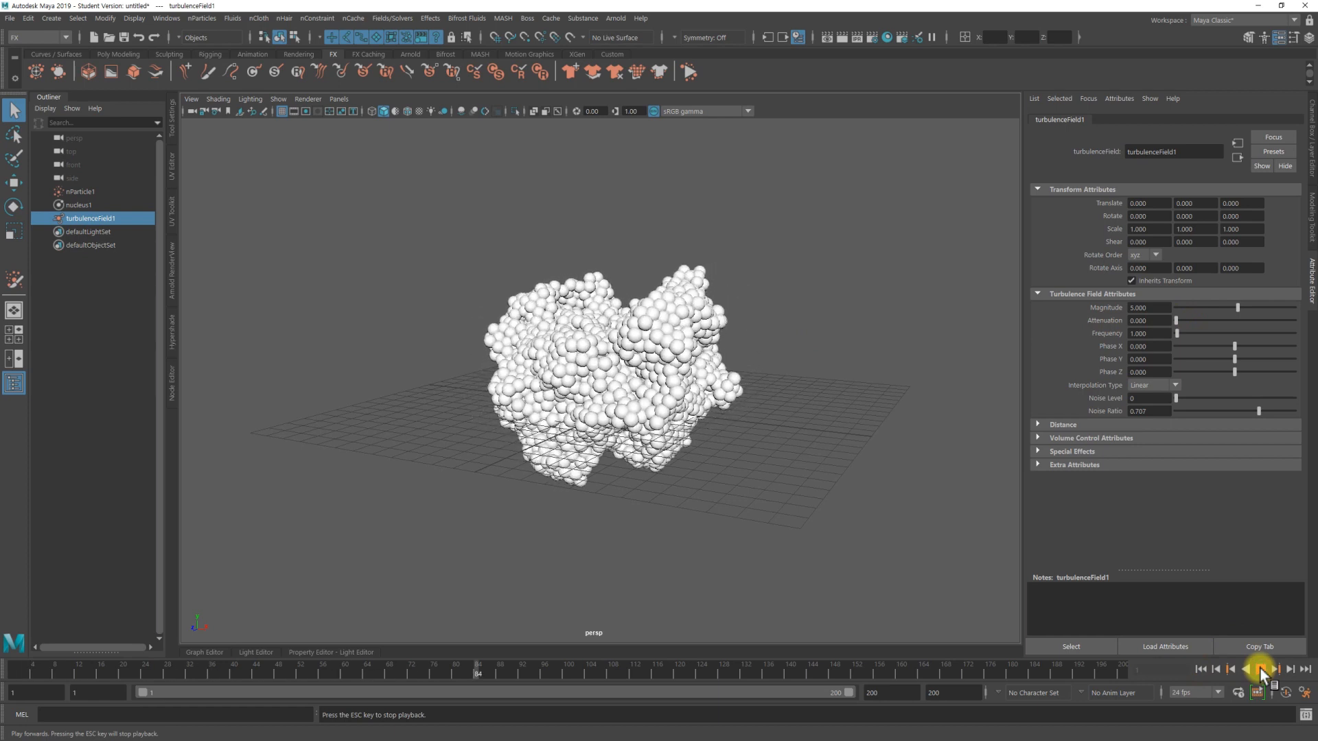
click(1260, 670)
alt+drag(706, 454, 671, 403)
Step: Set the particles' Incompressibility to 1, replay the simulation to about frame 99 and inspect the particle spread from several angles
click(670, 403)
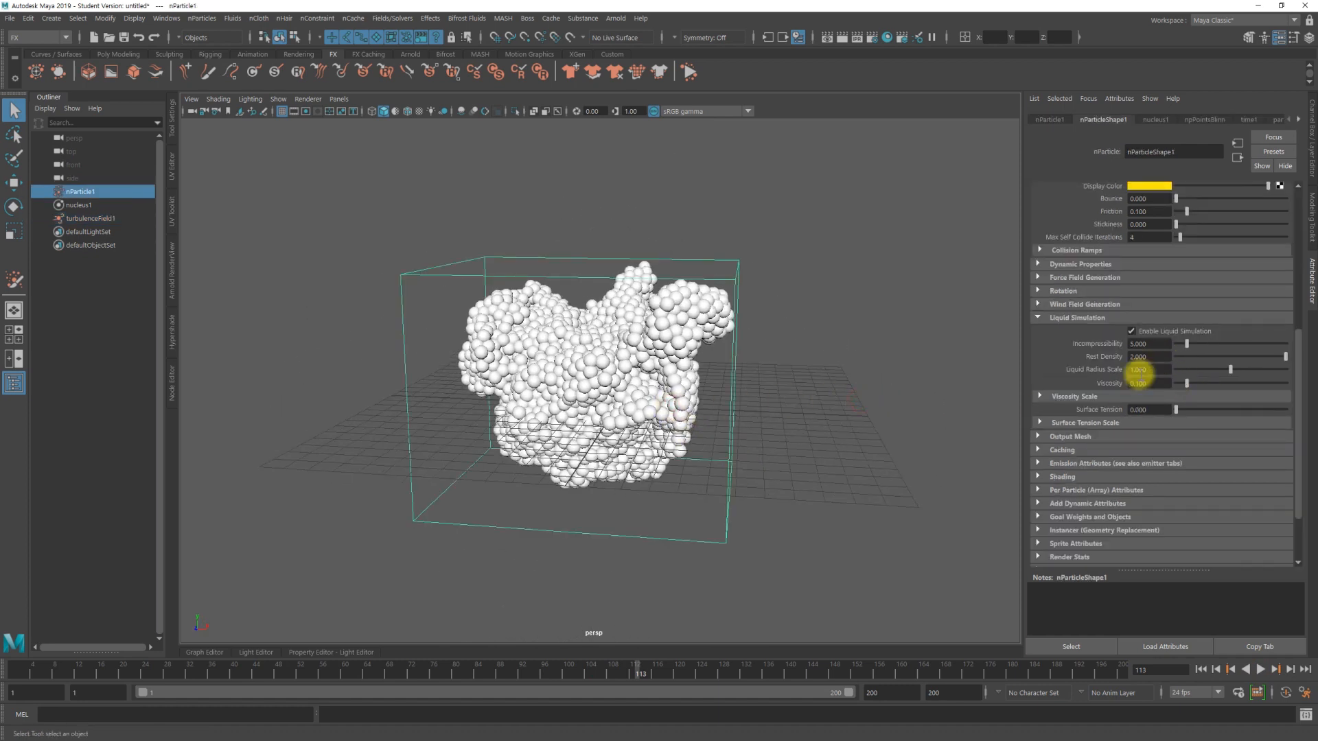
text(1)
key(Return)
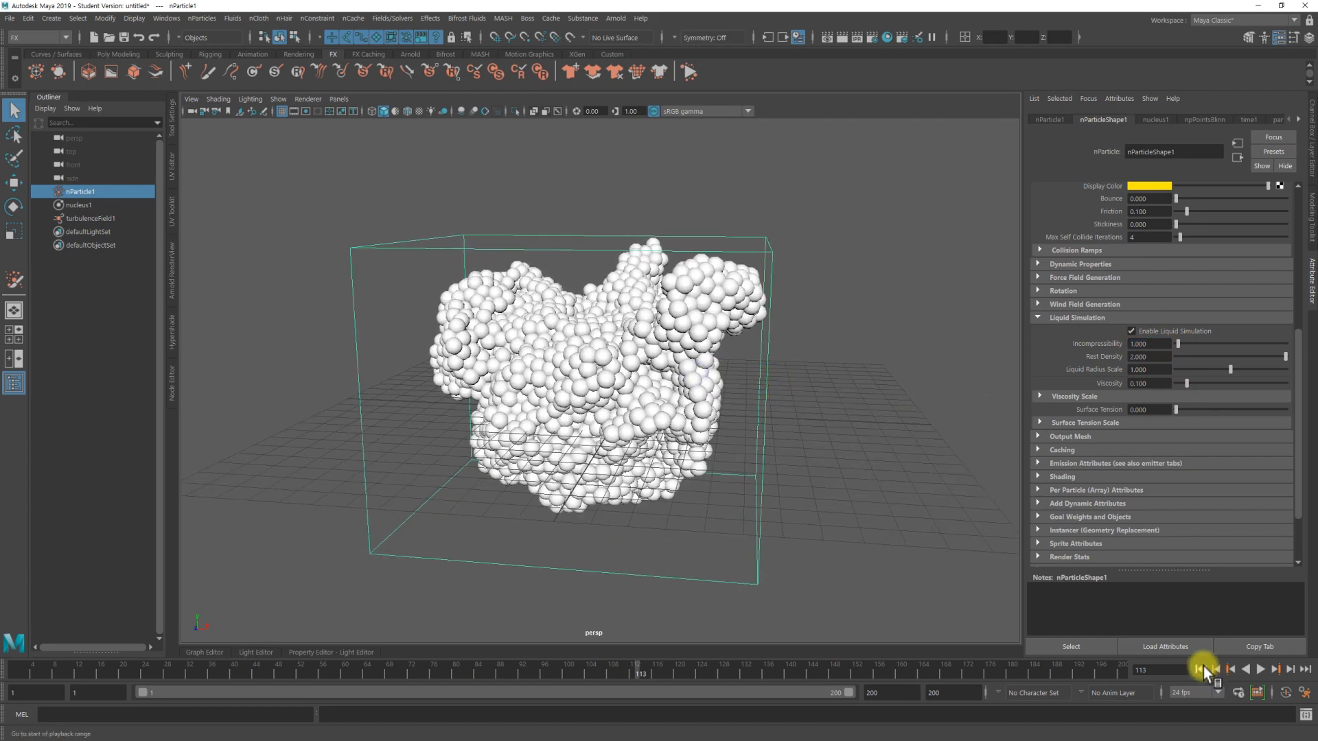
click(1201, 669)
click(1261, 670)
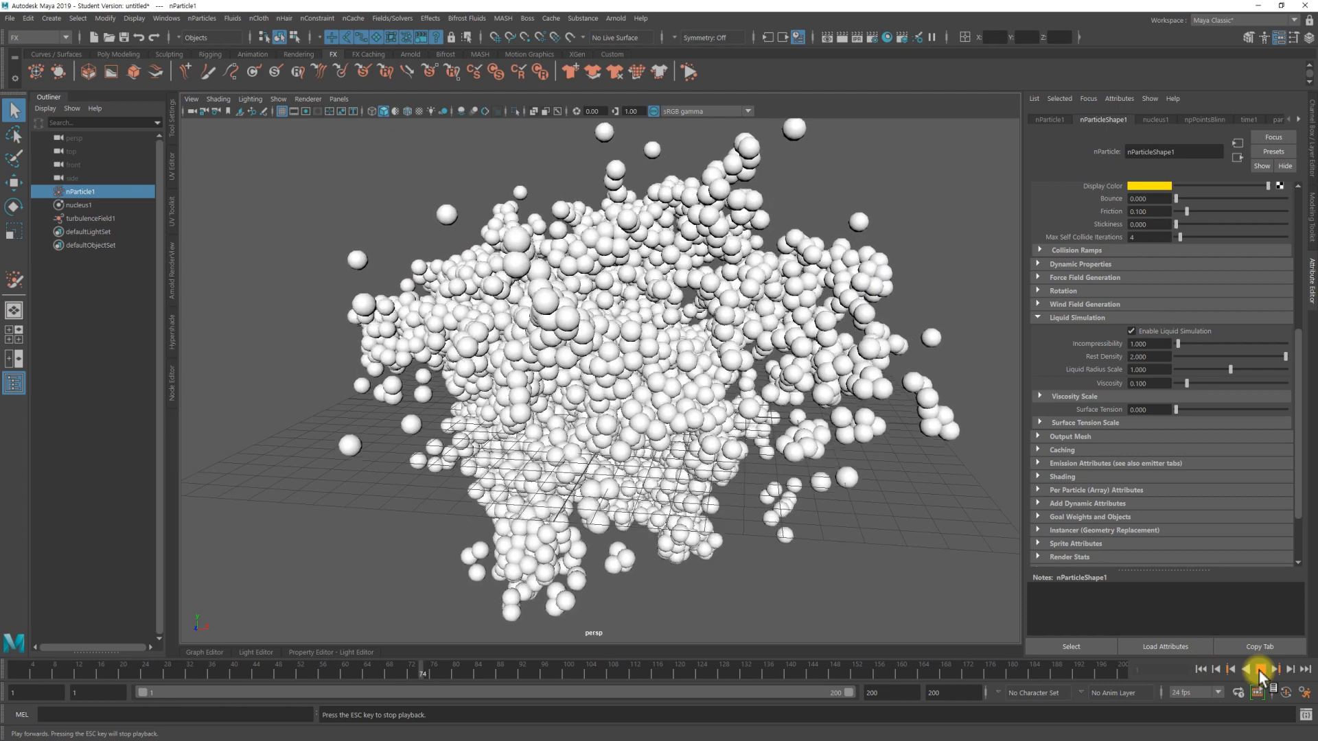
click(1261, 672)
scroll(621, 440, down, 5)
alt+drag(623, 440, 718, 403)
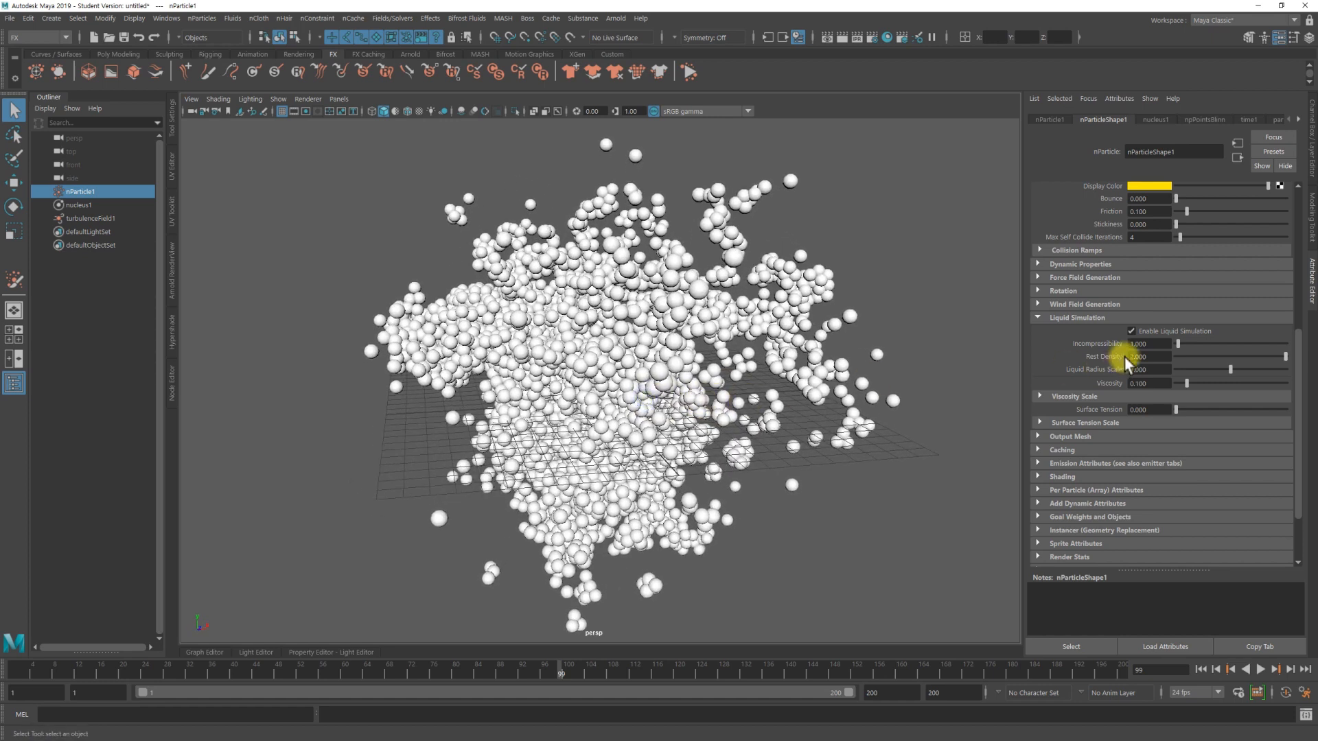
click(1160, 357)
alt+drag(641, 391, 621, 427)
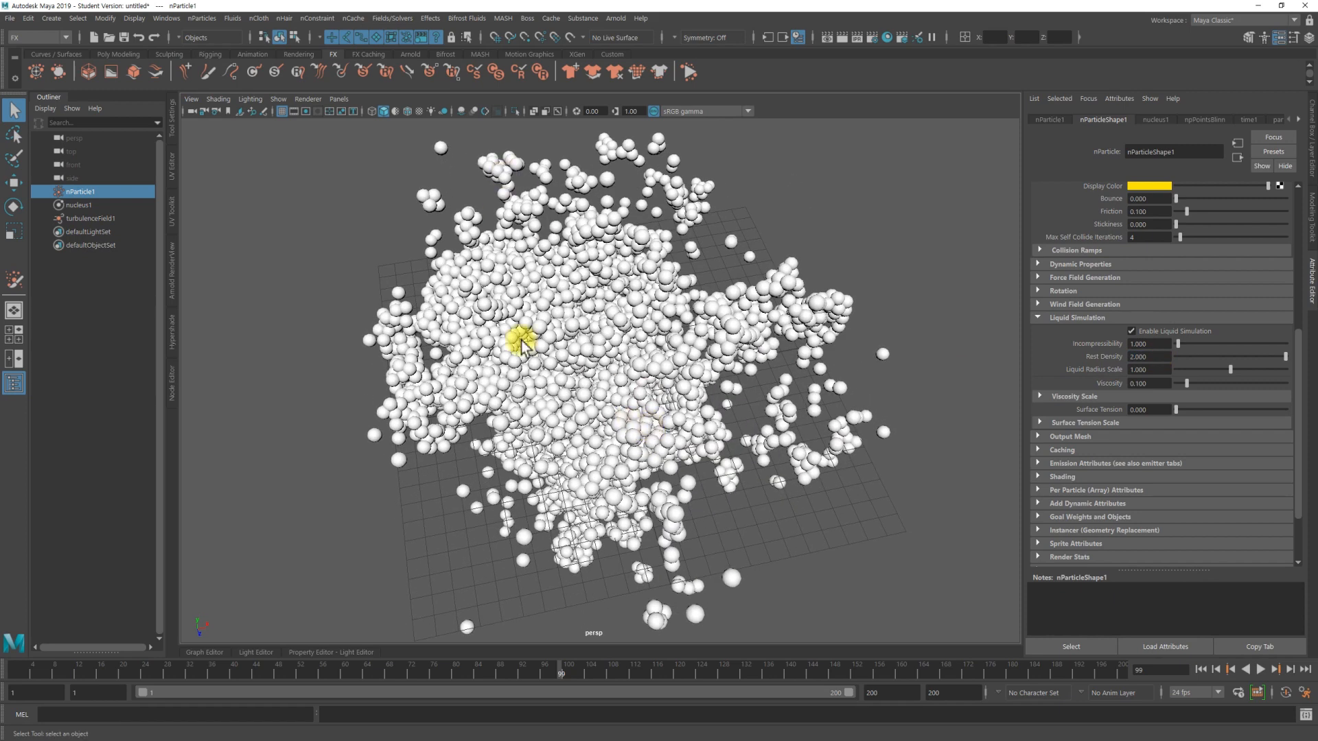
alt+drag(776, 379, 721, 332)
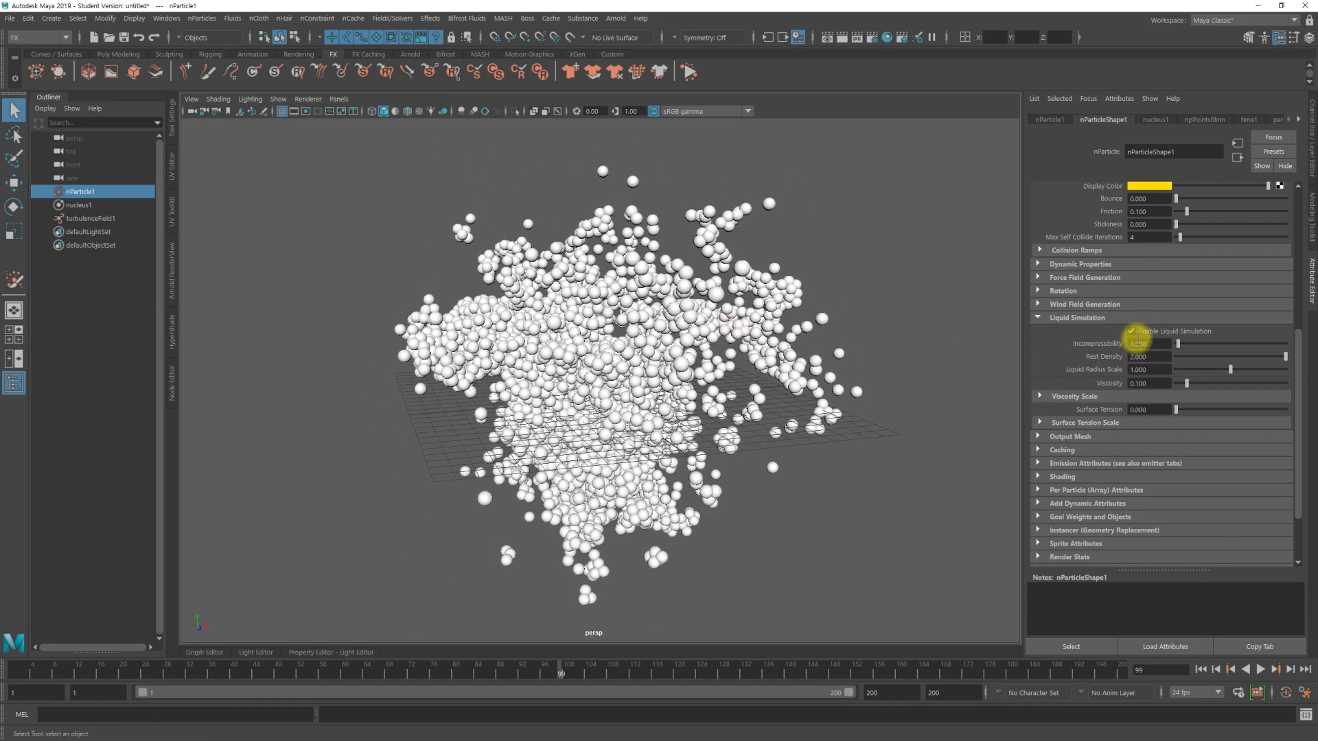
Step: Set Incompressibility to 10, replay the simulation through frame 200 and return to the first frame
drag(1163, 344, 1128, 346)
text(10)
key(Return)
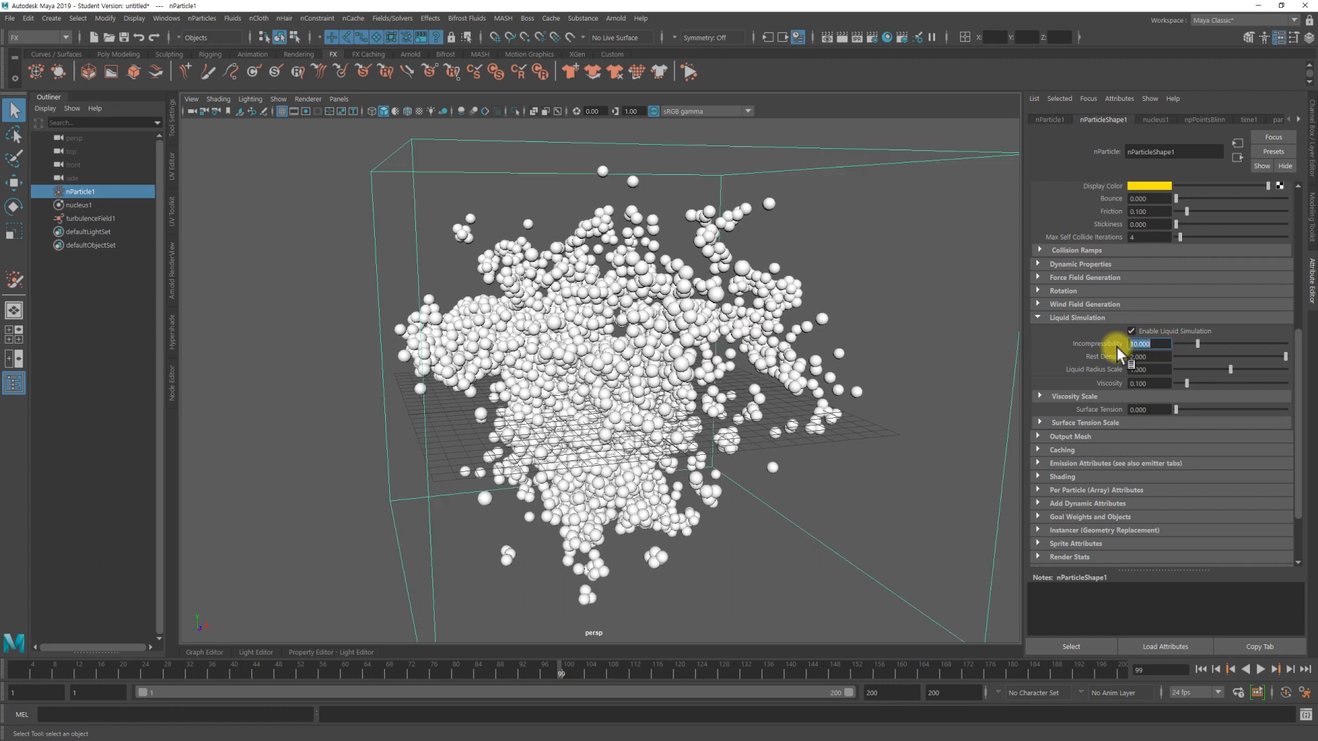
click(1200, 669)
click(1261, 669)
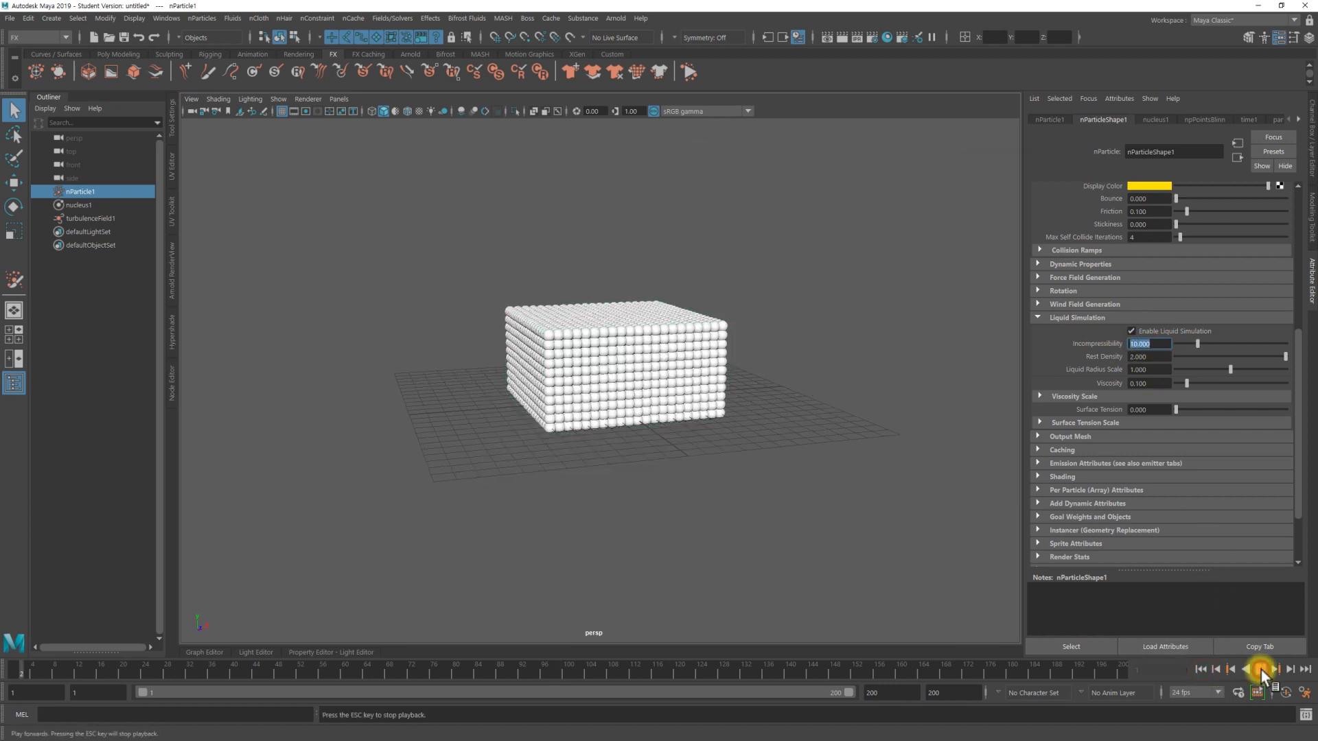
alt+drag(781, 504, 751, 463)
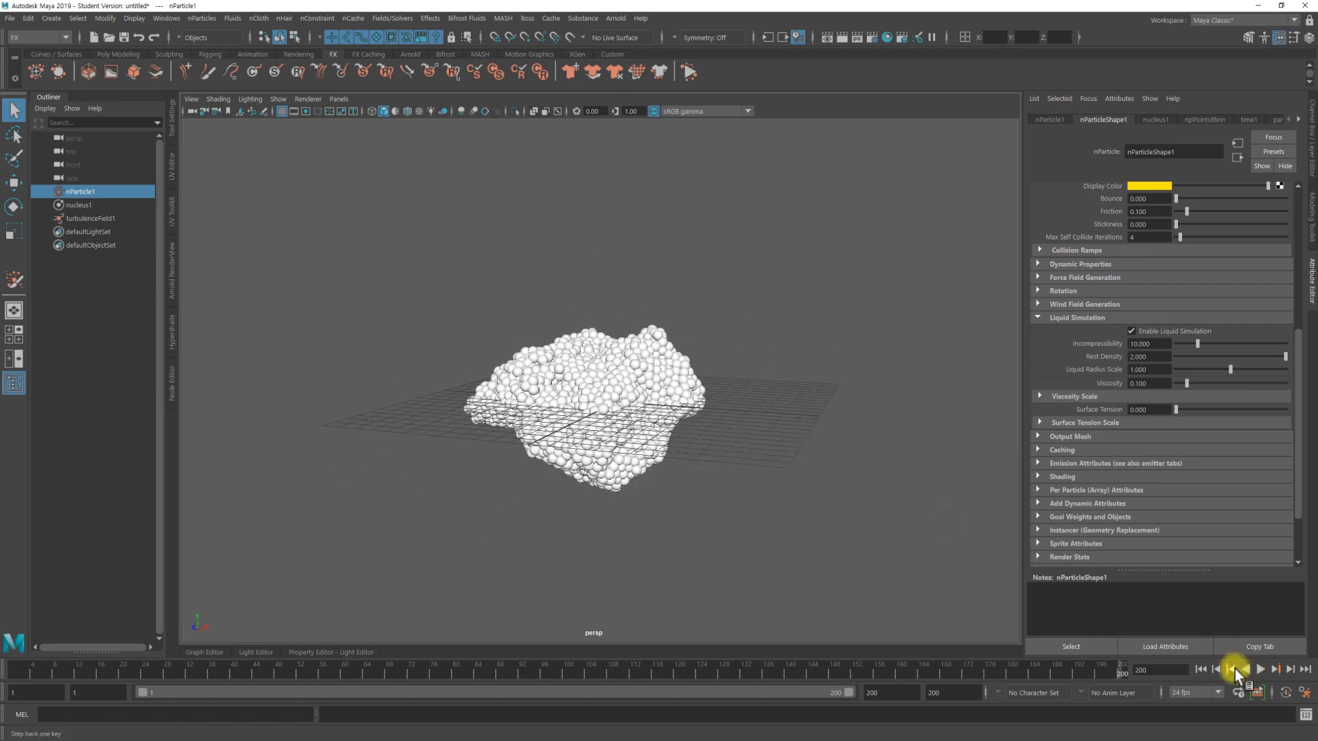
click(1200, 669)
Step: Set Incompressibility to 20 and replay the simulation, inspecting the particle mass from different angles
alt+right_drag(657, 465, 722, 471)
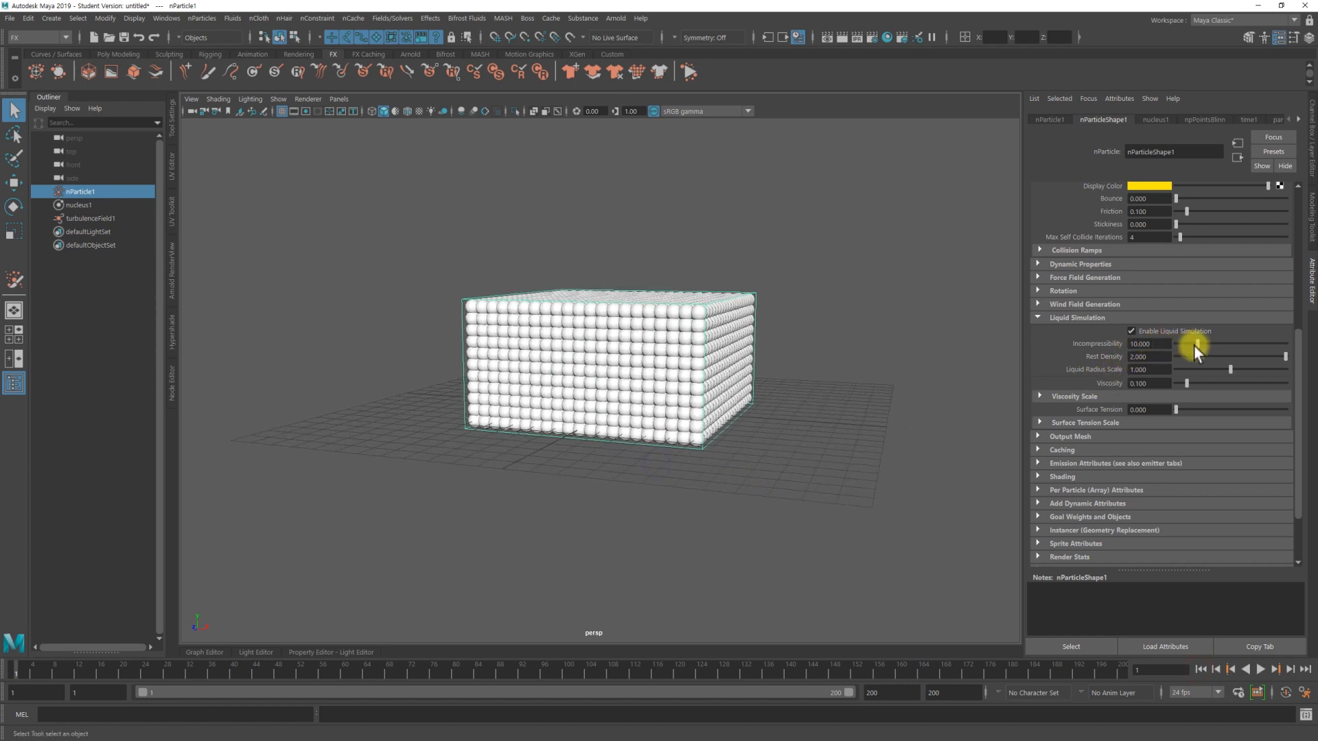
click(1198, 342)
drag(1154, 344, 1076, 347)
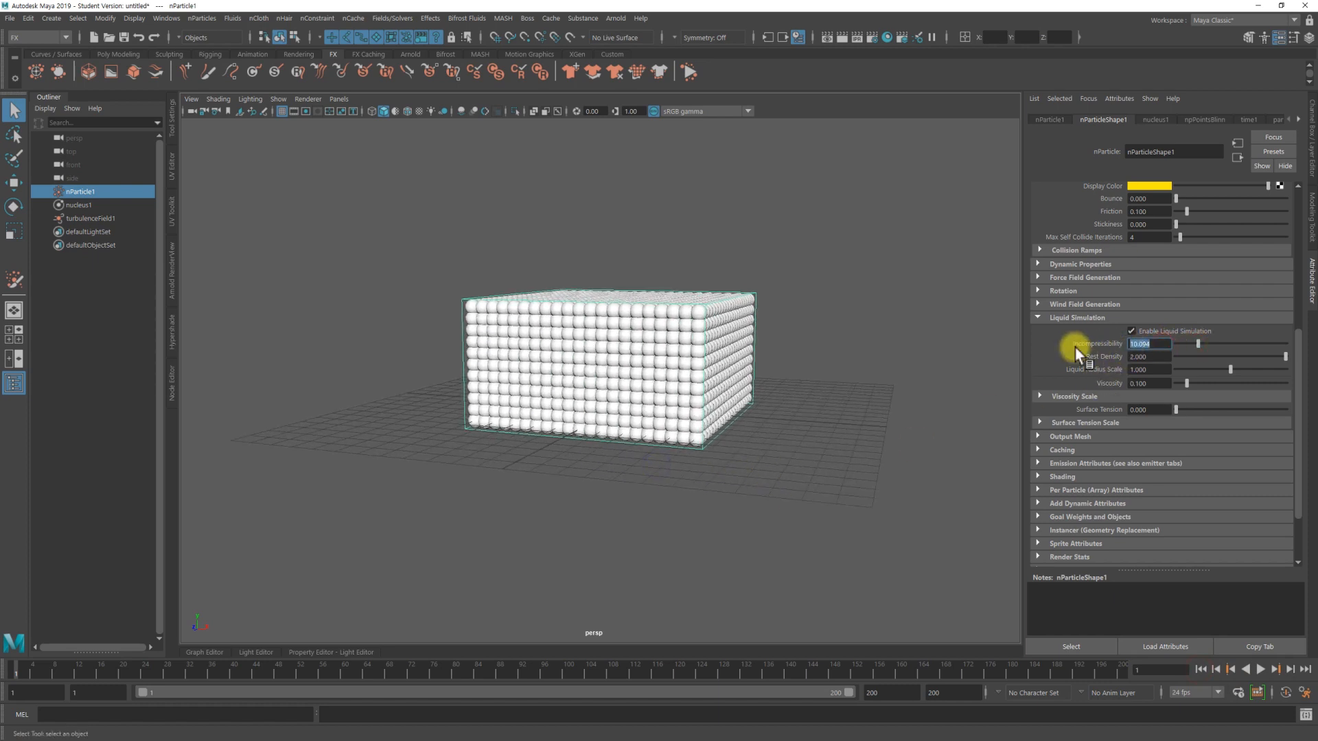
click(1262, 670)
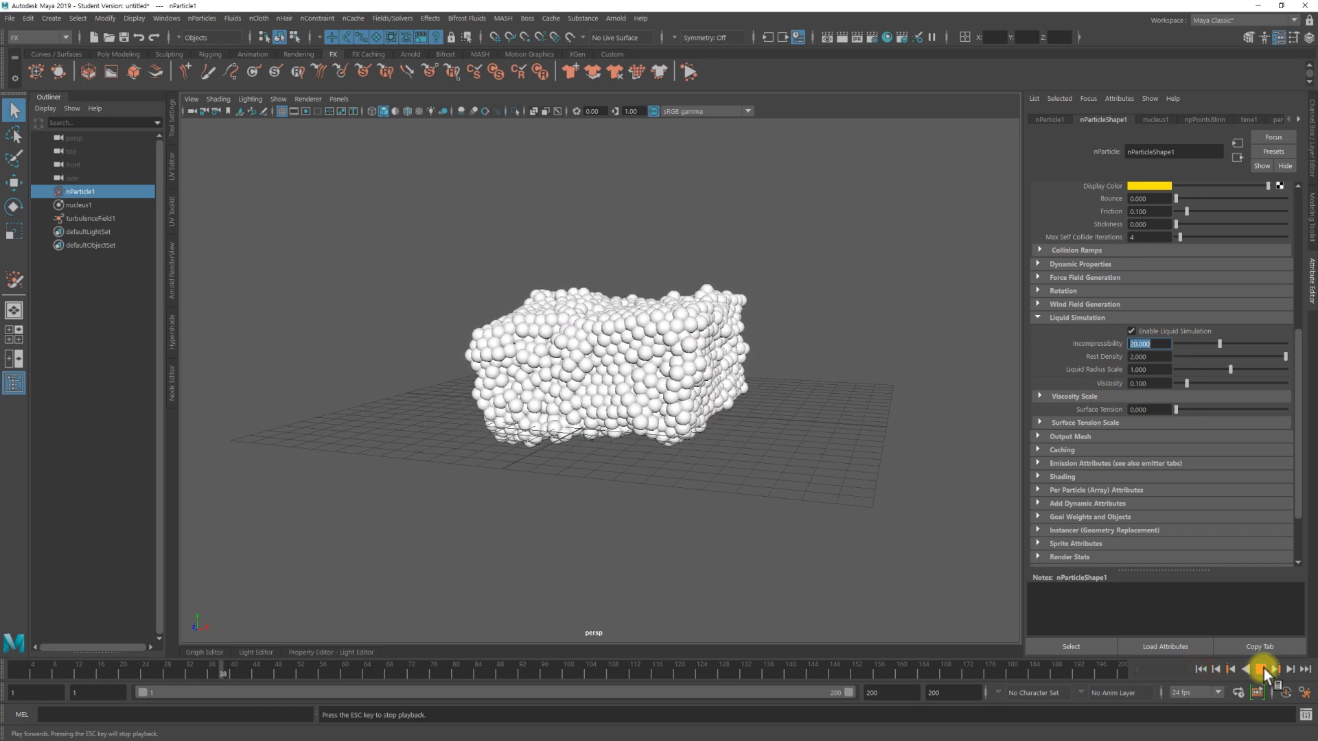
alt+drag(735, 441, 780, 471)
alt+drag(558, 364, 538, 391)
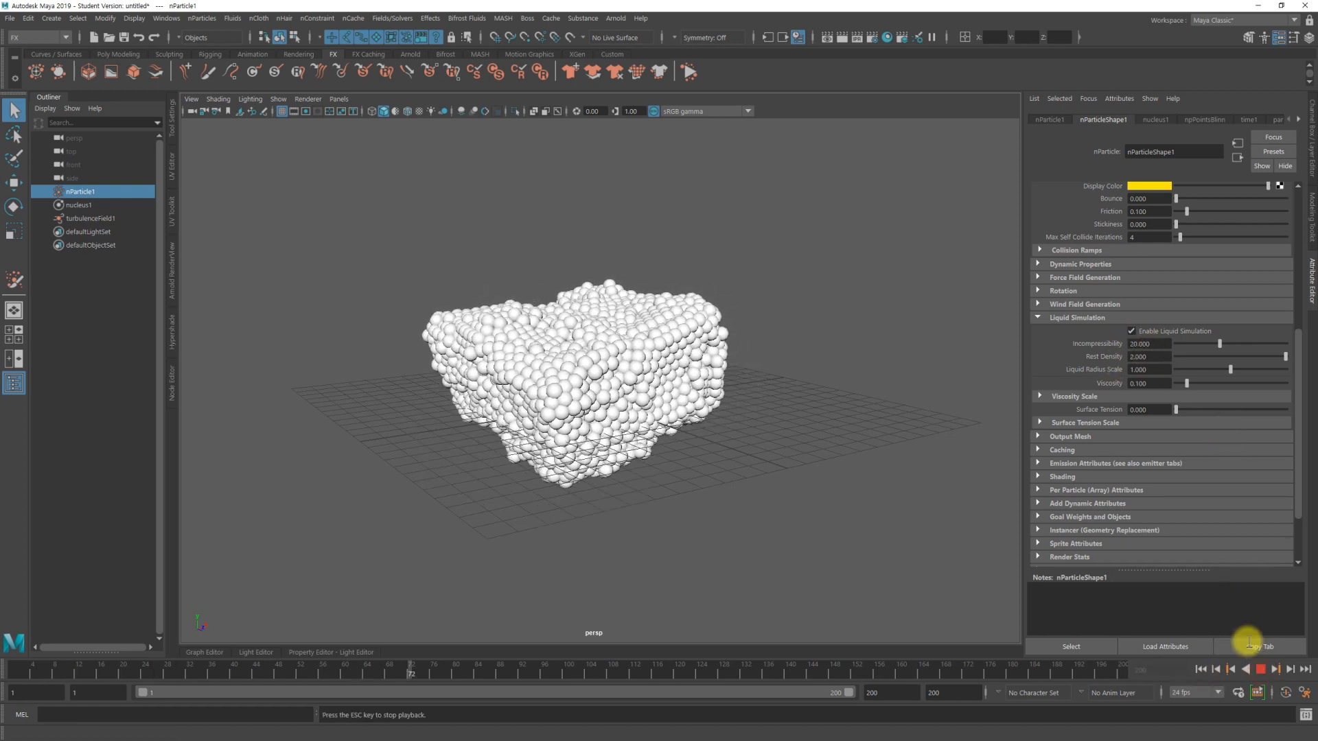
Step: Return to the first frame and delete the turbulence field
click(1201, 669)
click(98, 218)
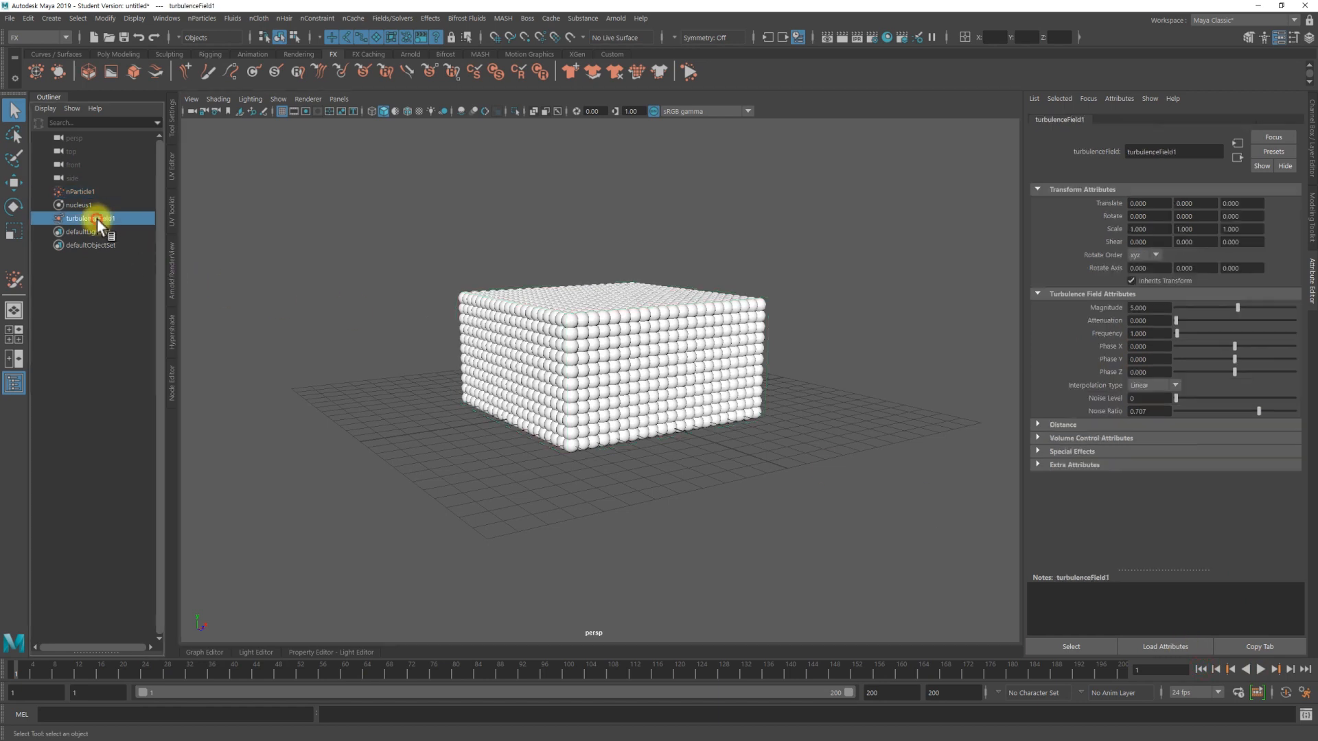
key(Delete)
Step: Add a Newton field with Attenuation 0 to the particles and play the simulation to about frame 55
drag(577, 259, 587, 313)
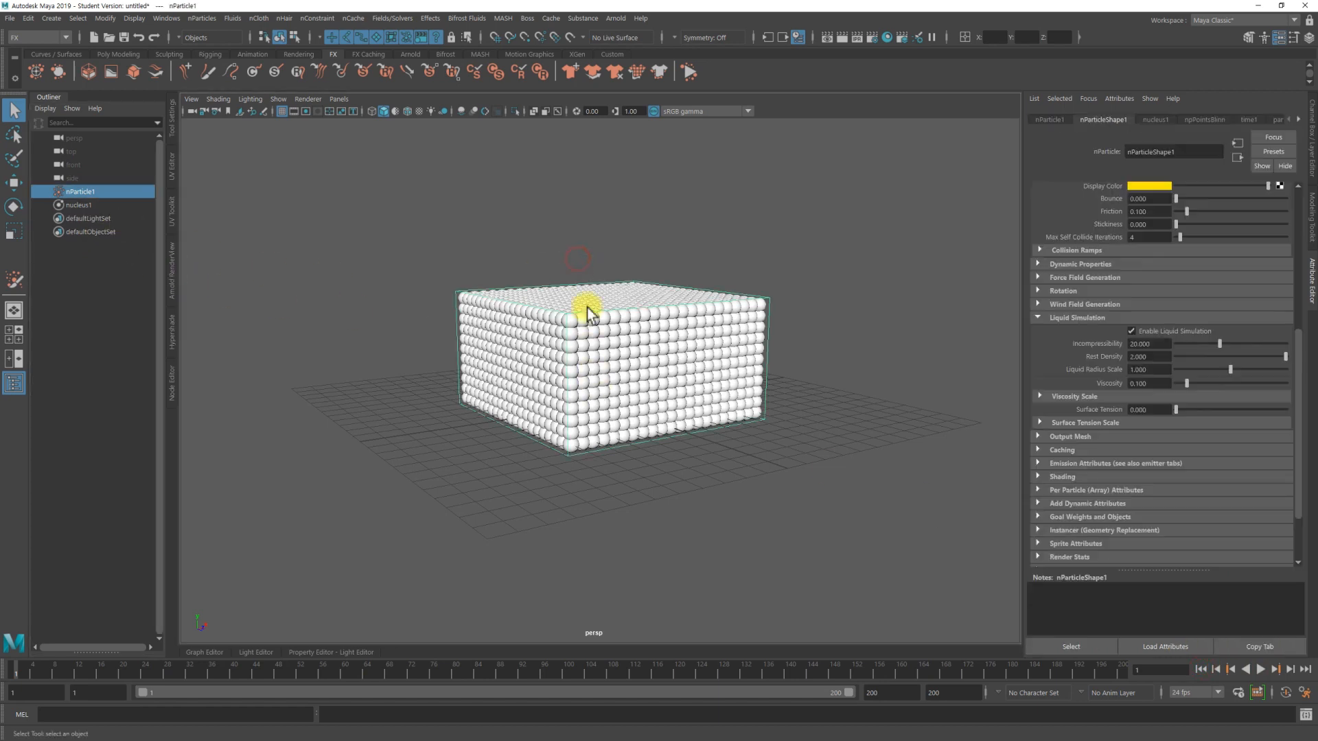
click(388, 18)
click(420, 85)
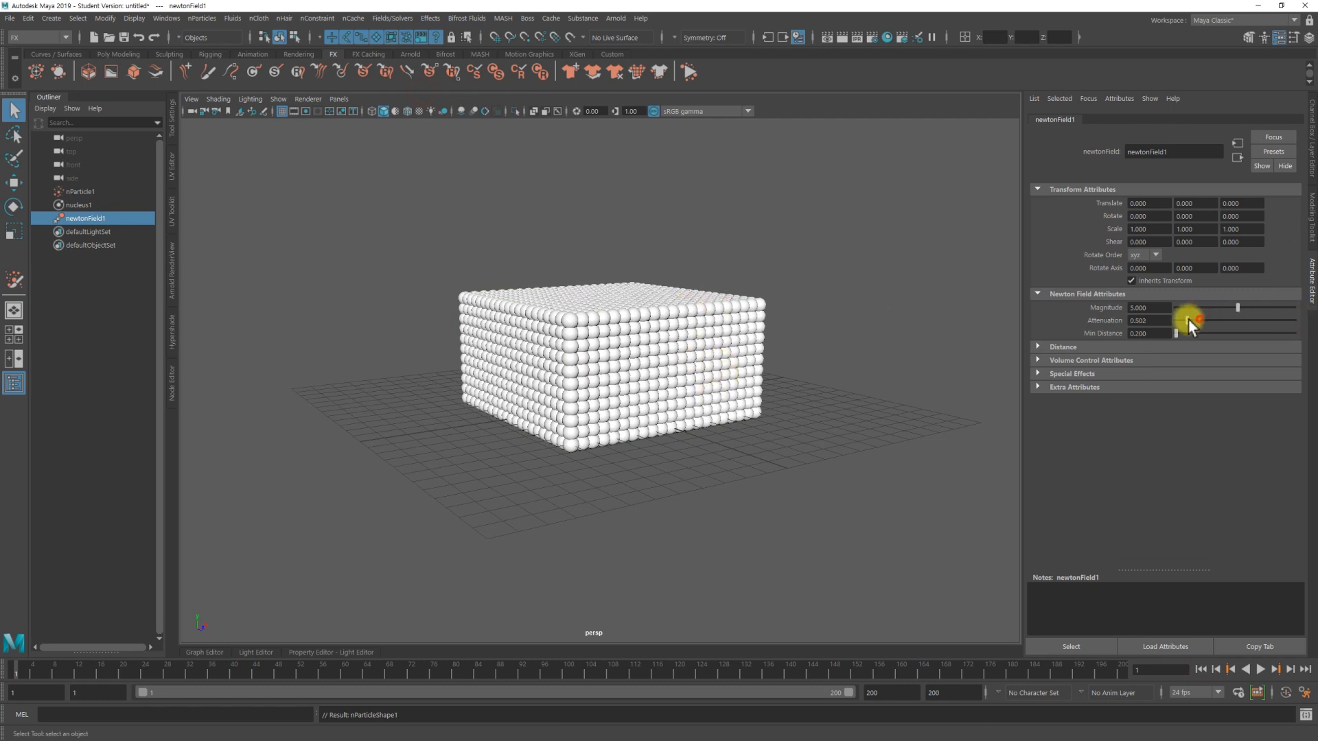
click(1262, 670)
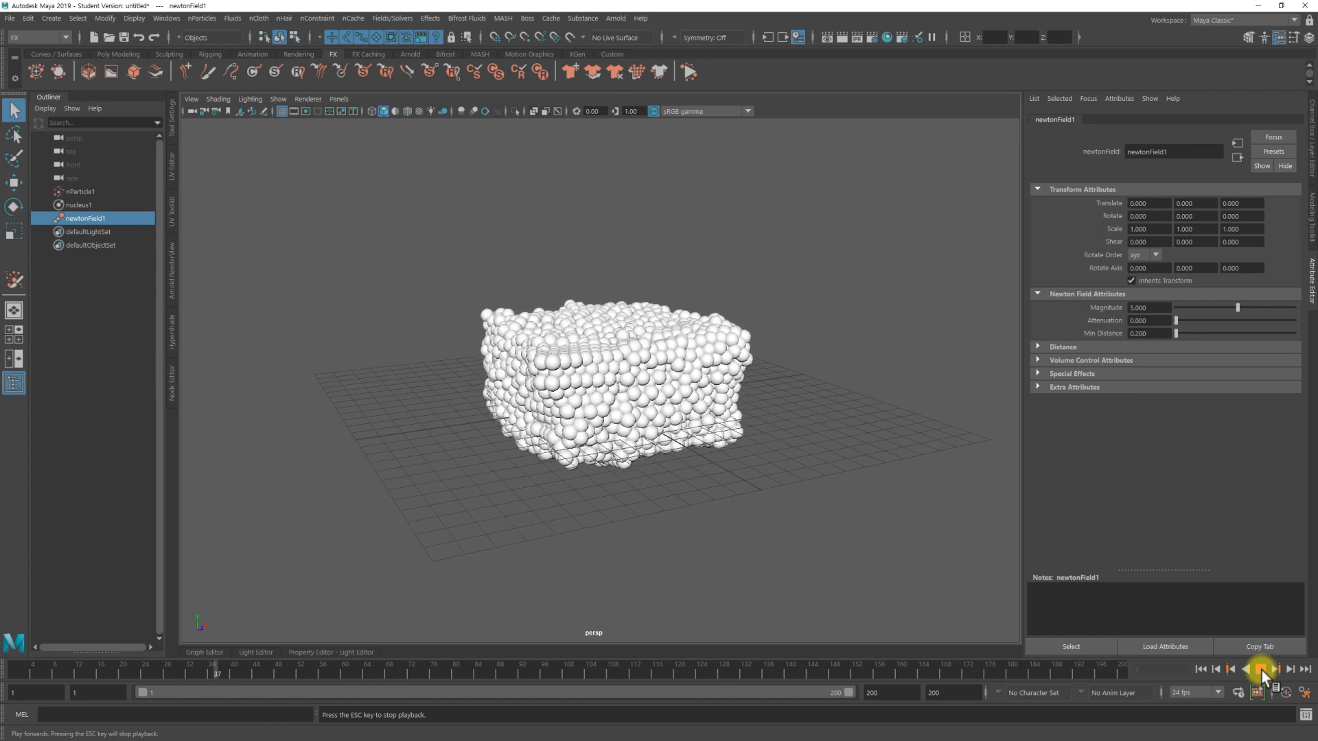
click(1261, 671)
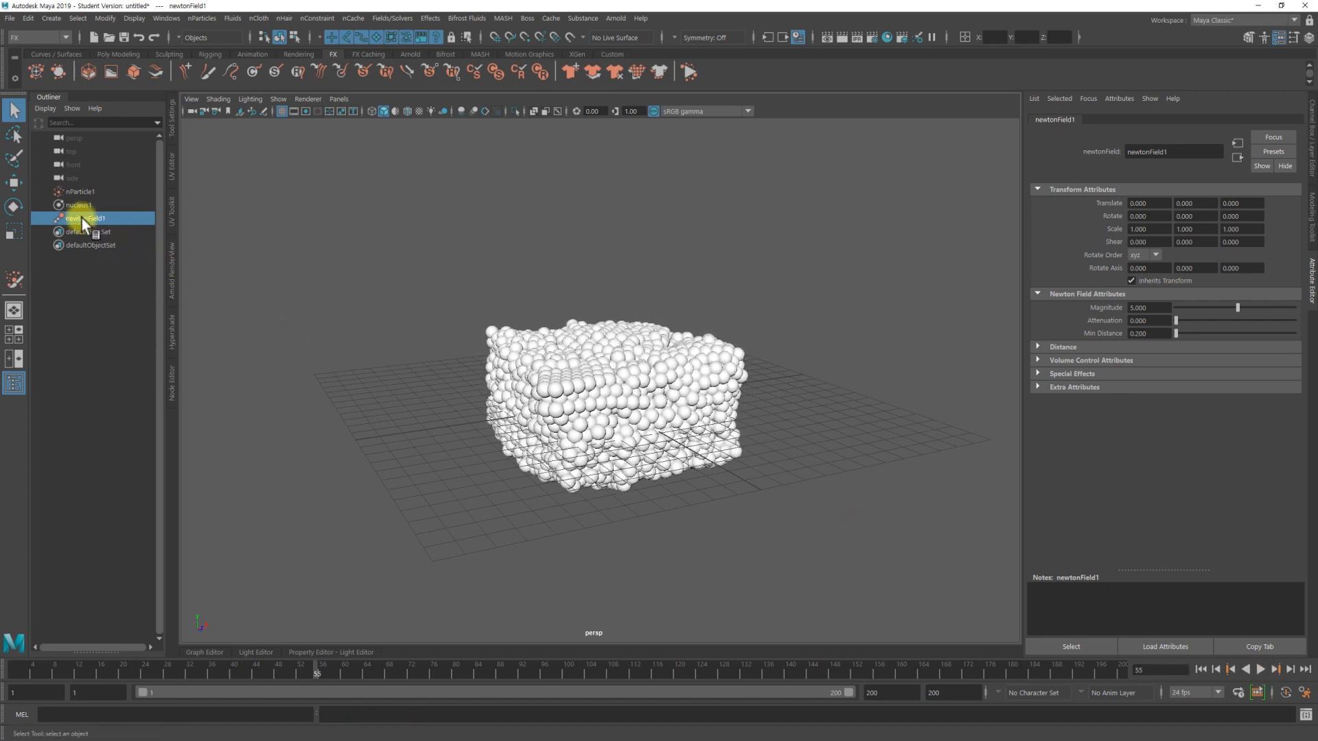
Step: Set the particles' Rest Density and Incompressibility to 1, and replay the simulation from the first frame to about frame 189
click(80, 193)
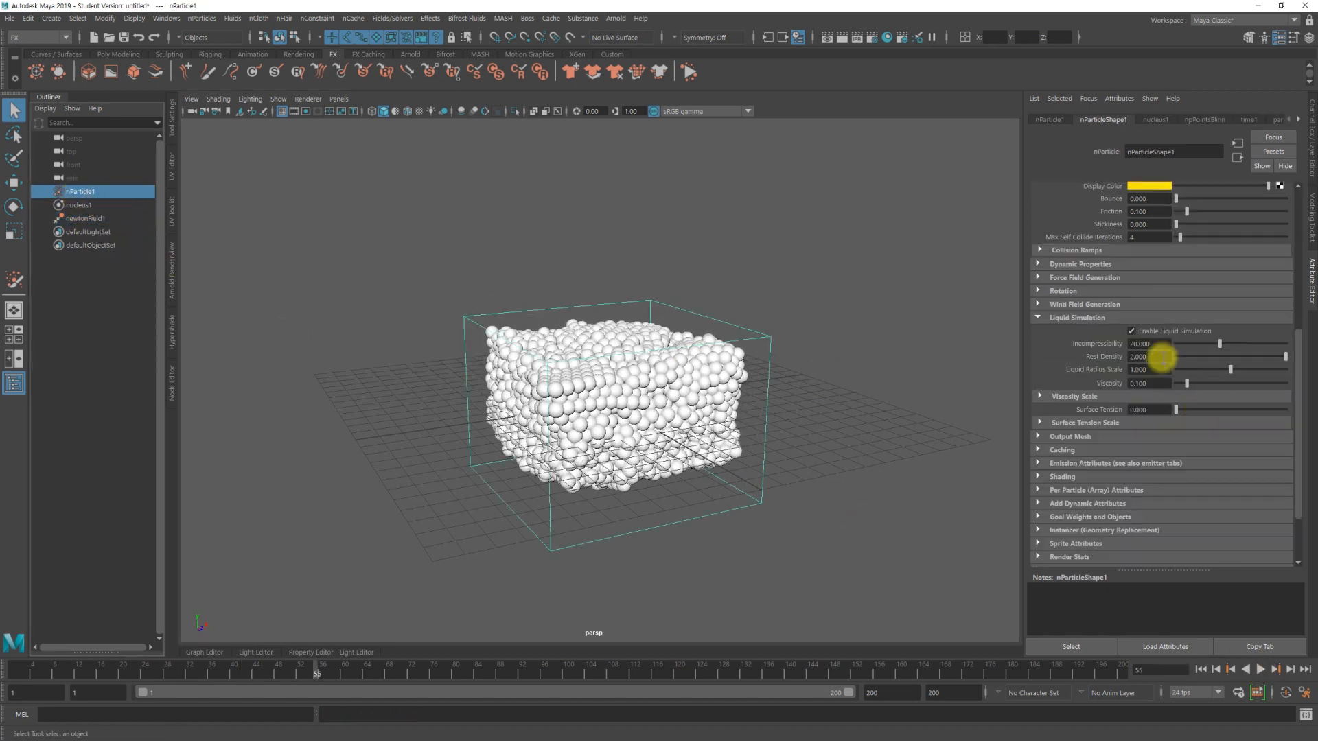
click(1136, 358)
text(1)
click(1160, 344)
text(1)
key(Return)
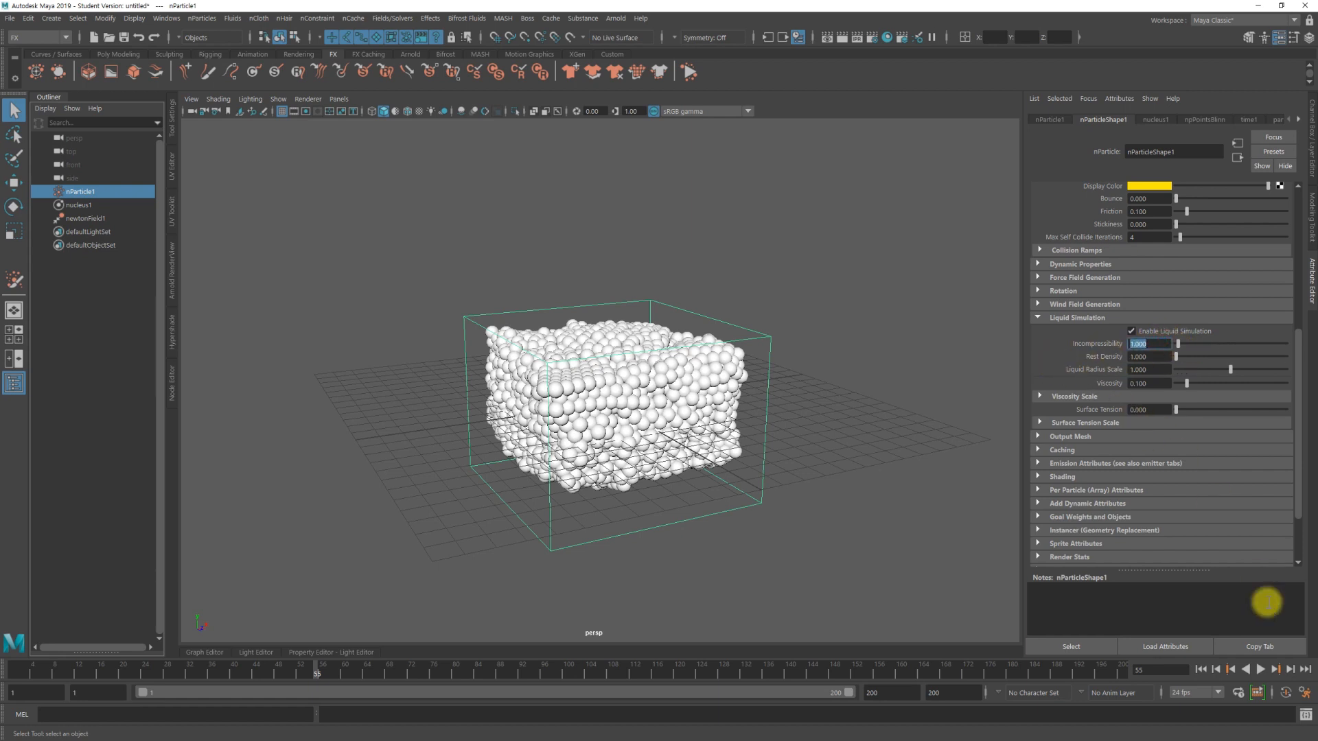
click(1201, 670)
click(1262, 669)
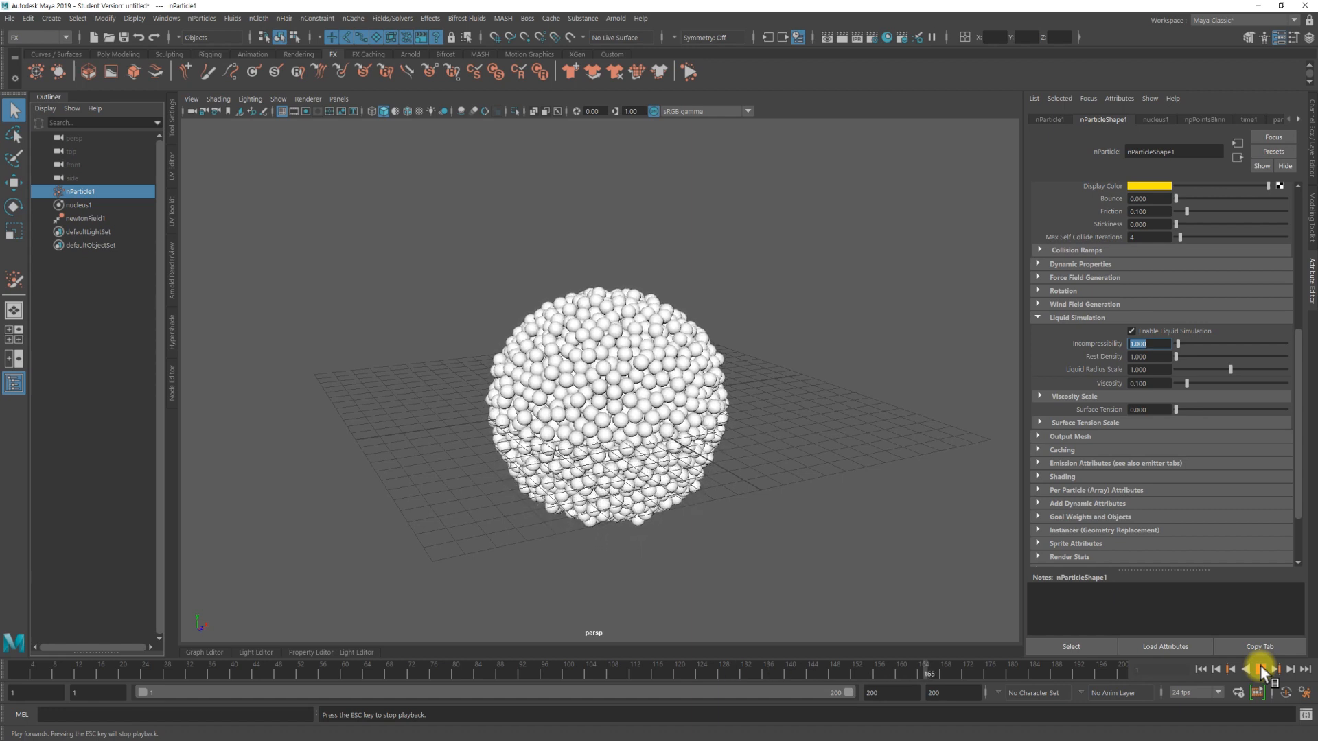
click(1261, 670)
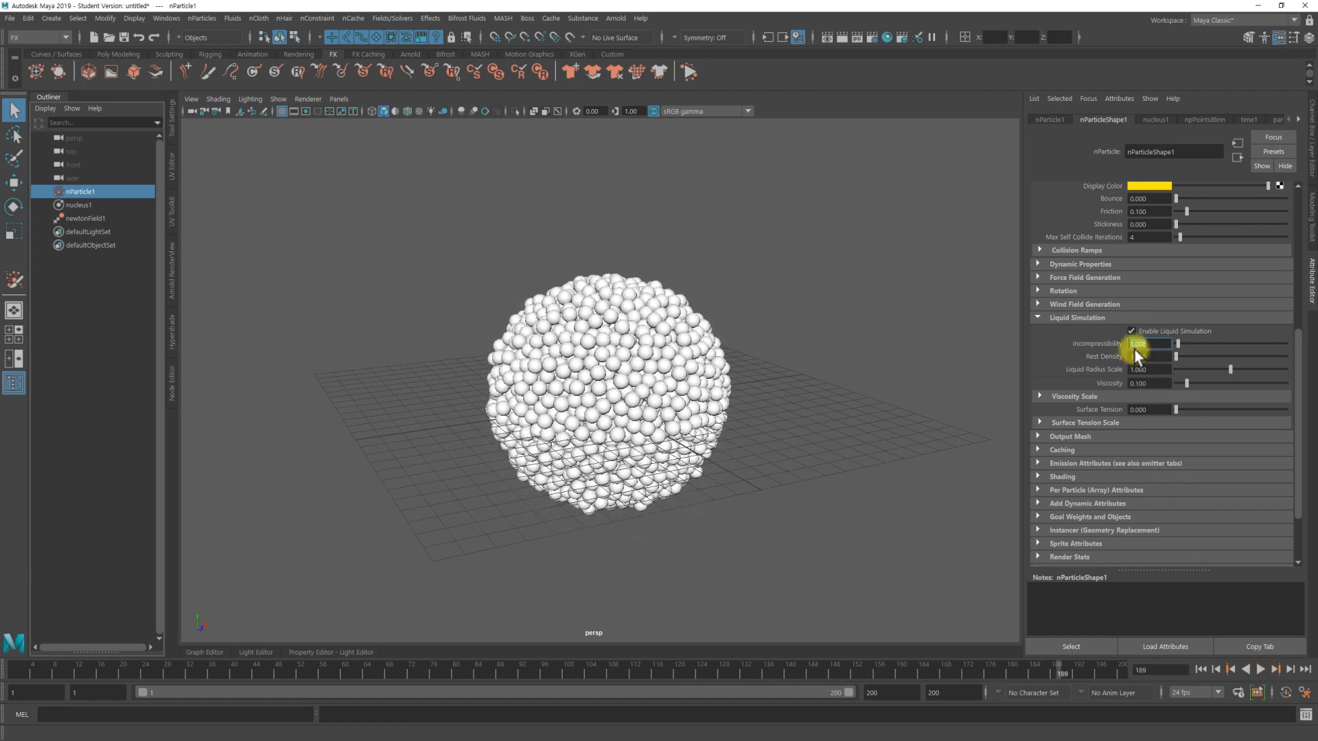
Step: Set Incompressibility to 10 and replay the simulation from the first frame through frame 200
text(0)
key(Return)
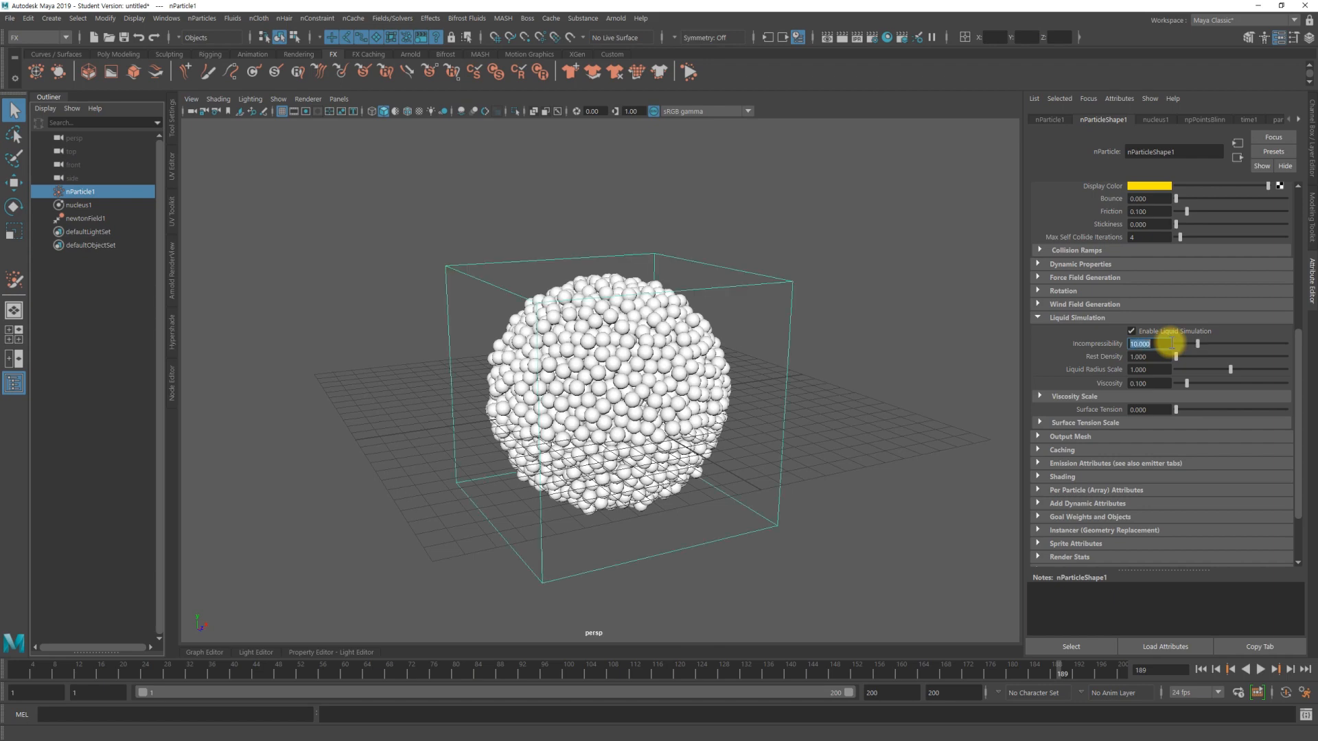
click(1204, 664)
click(1262, 670)
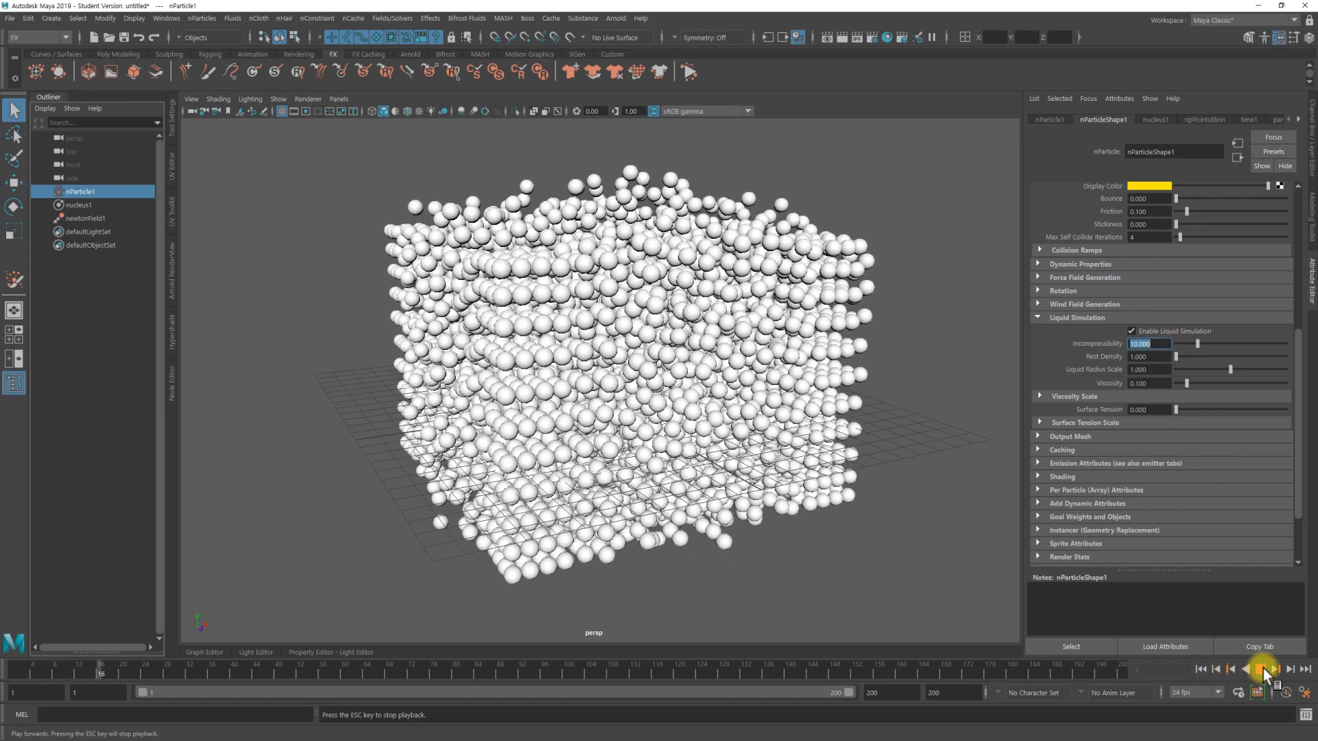
alt+drag(944, 538, 842, 504)
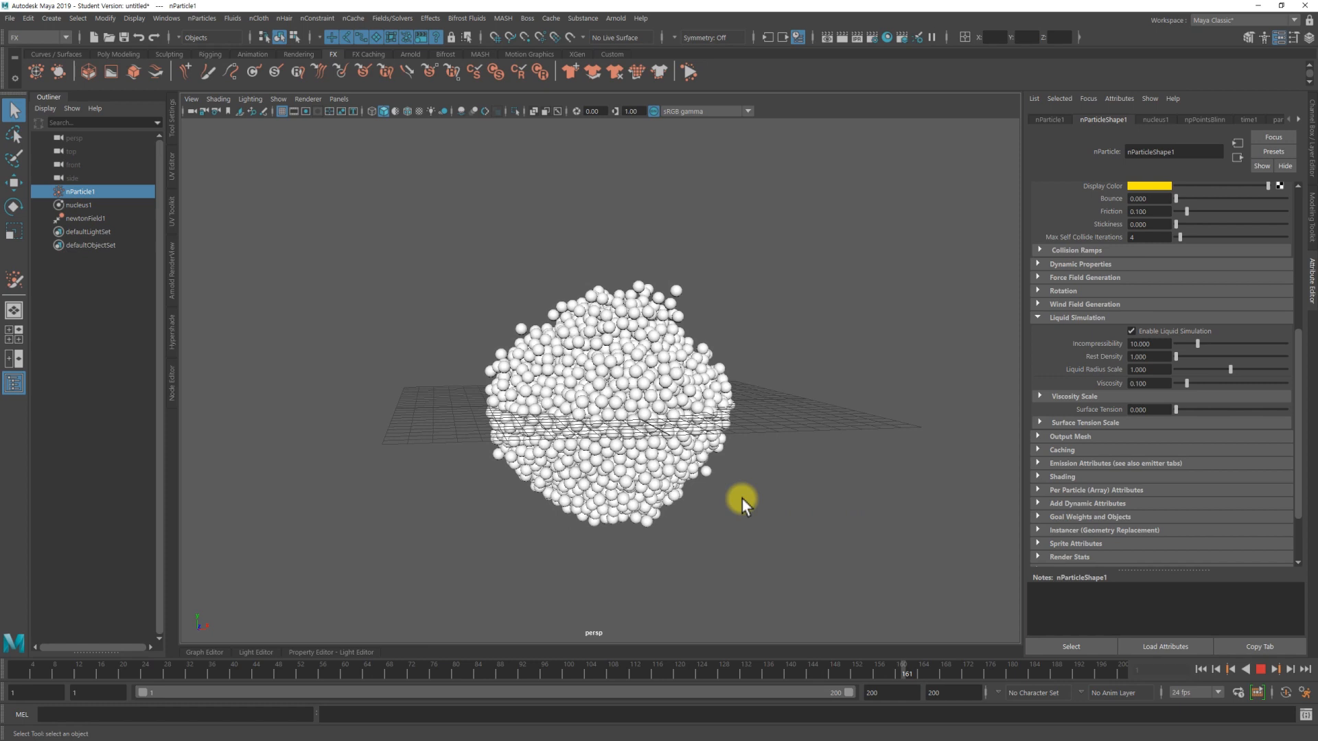
Step: Set Incompressibility to 20, replay the simulation from the first frame and stop it at about frame 164
double_click(1136, 344)
text(20)
key(Return)
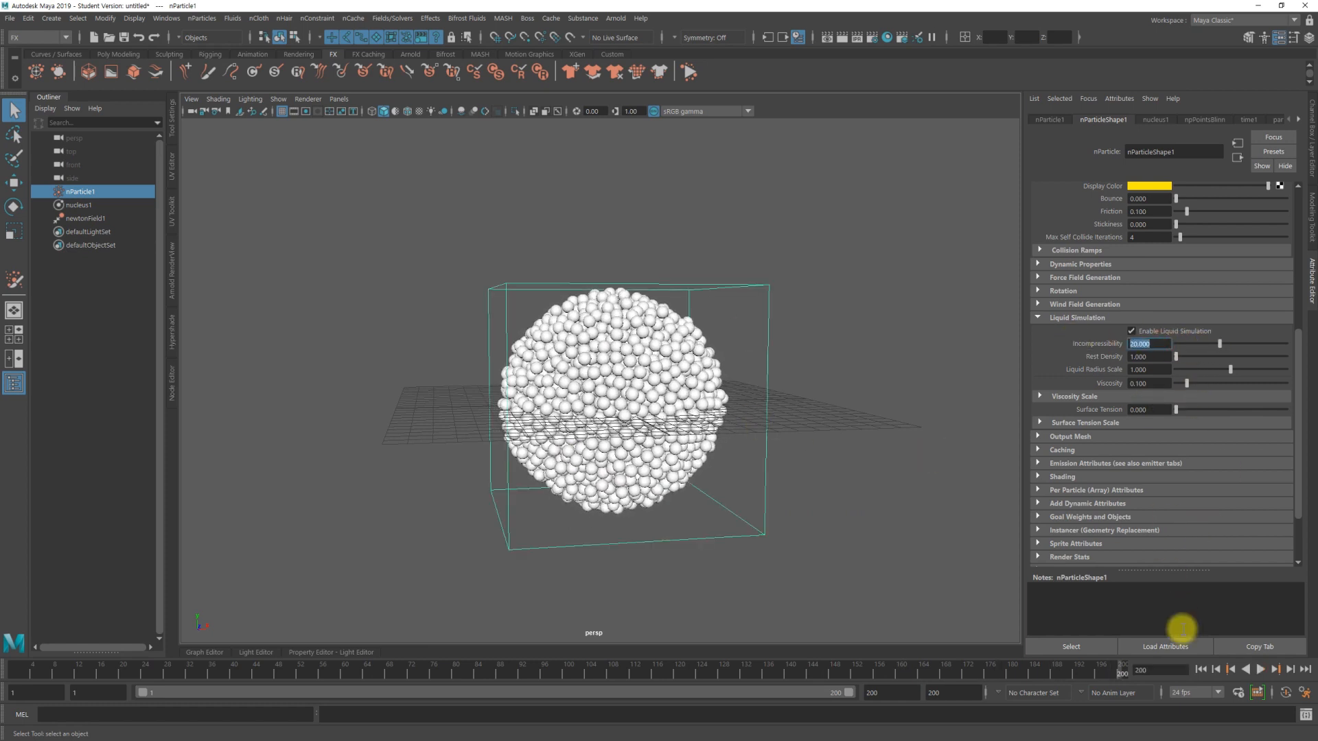
click(1201, 670)
click(1259, 671)
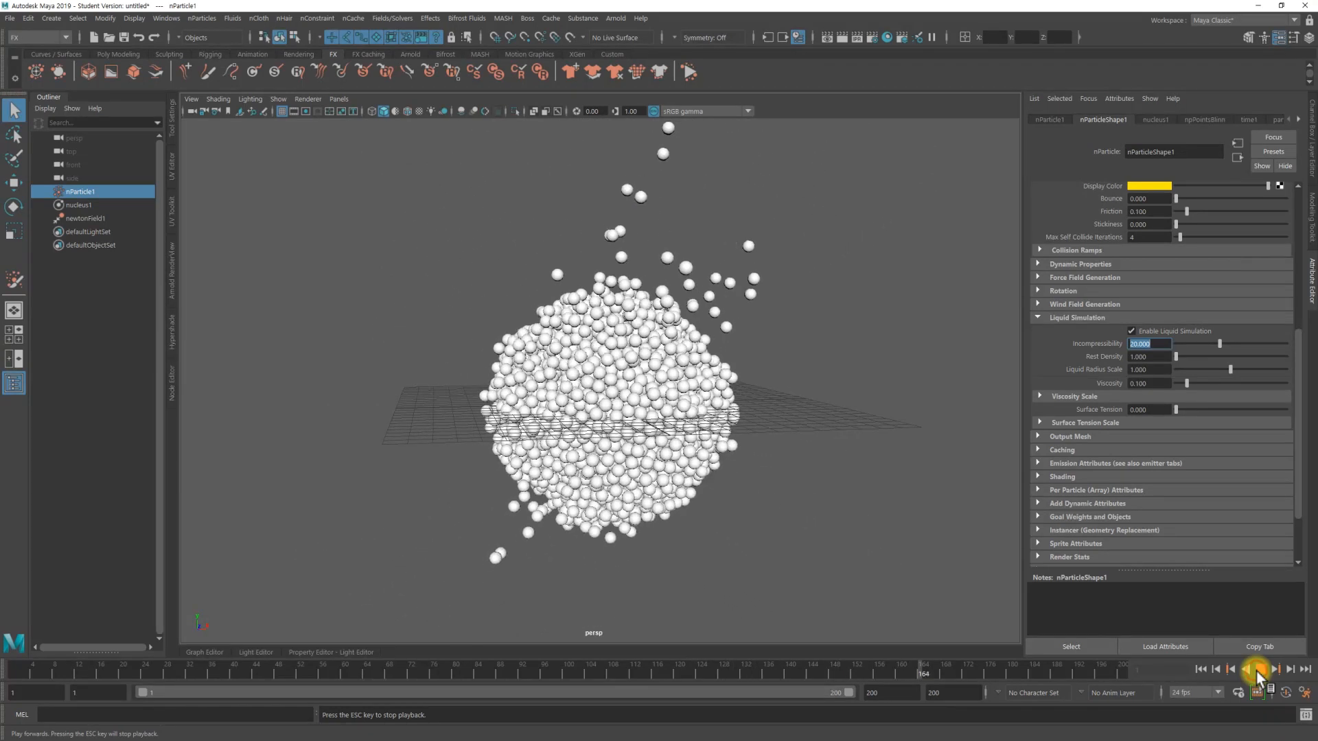
click(1259, 670)
Step: Set Liquid Radius Scale to 1.5 and replay the simulation to about frame 130
text(1.5)
key(Return)
click(1201, 671)
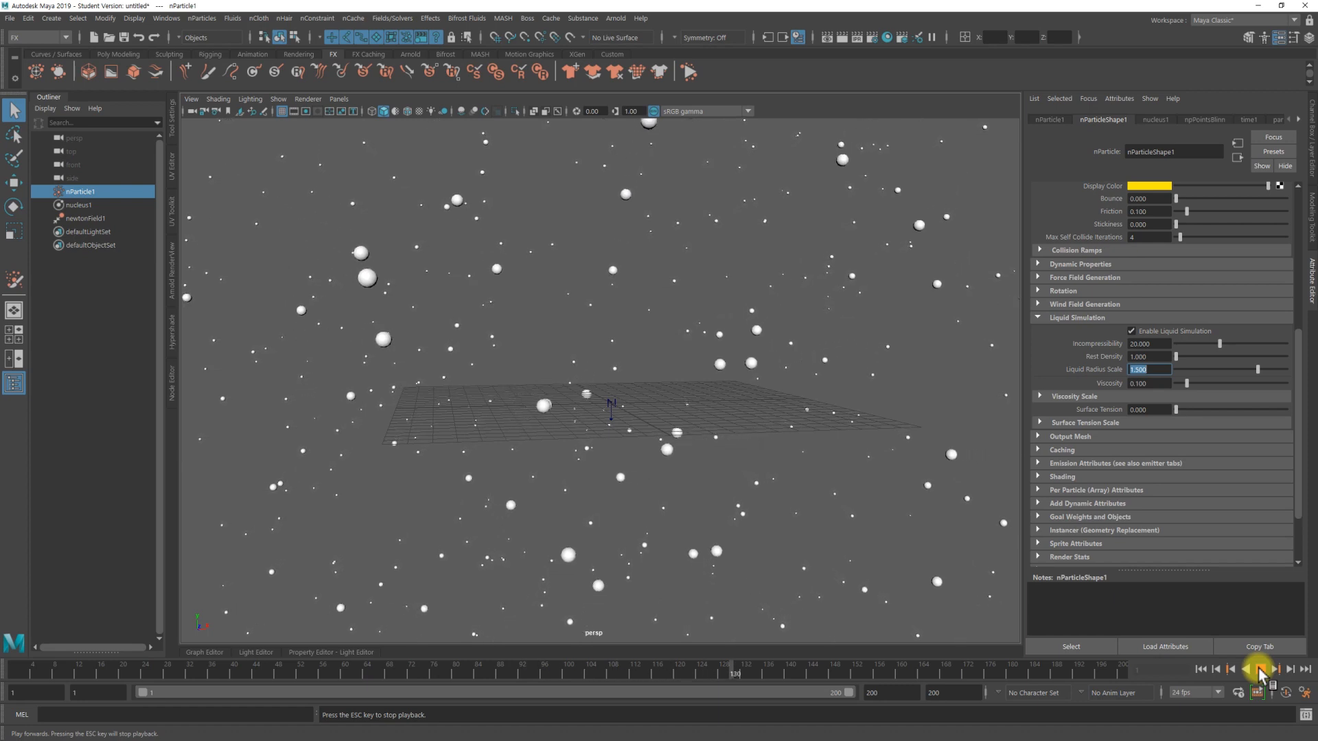
click(1260, 672)
Step: Set Incompressibility to 5 and replay the simulation from the first frame through frame 200
text(5)
key(Return)
click(1201, 669)
click(1260, 669)
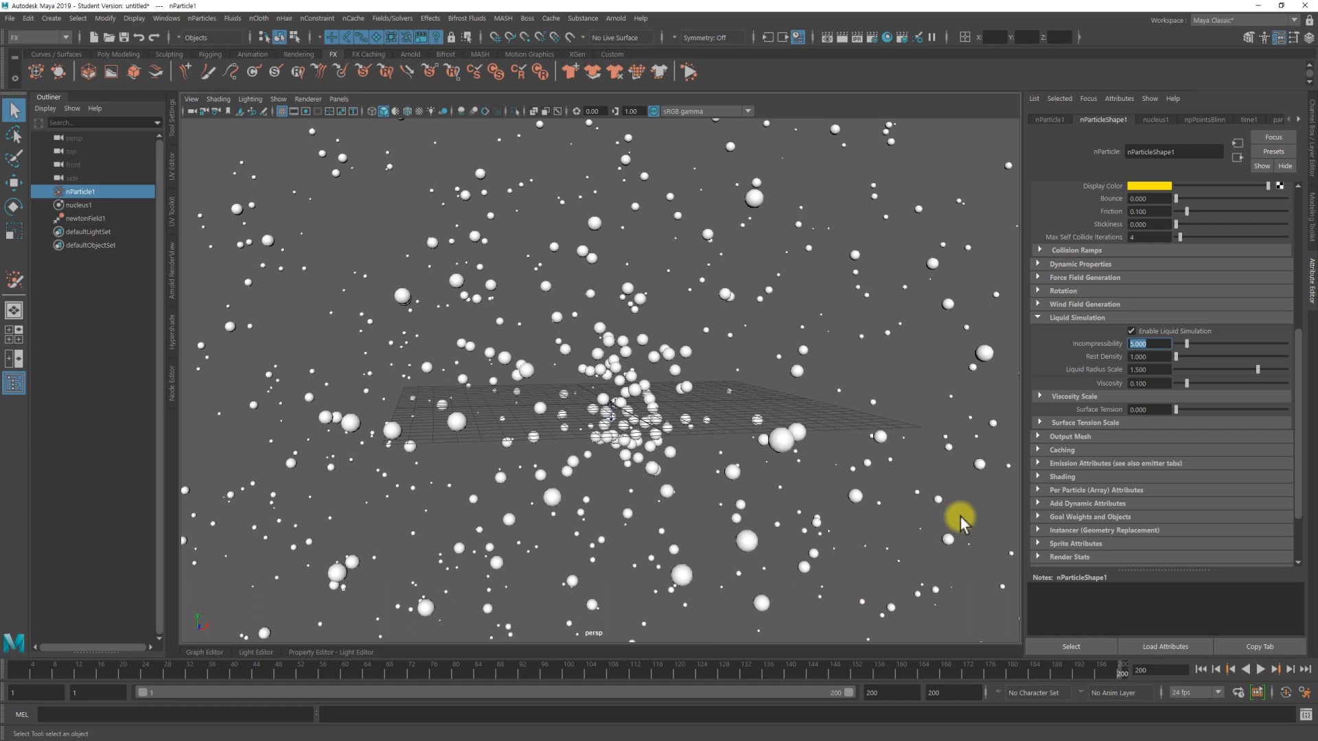
Step: Set Liquid Radius Scale to 1.2 and replay the simulation through frame 200
text(1.2)
key(Return)
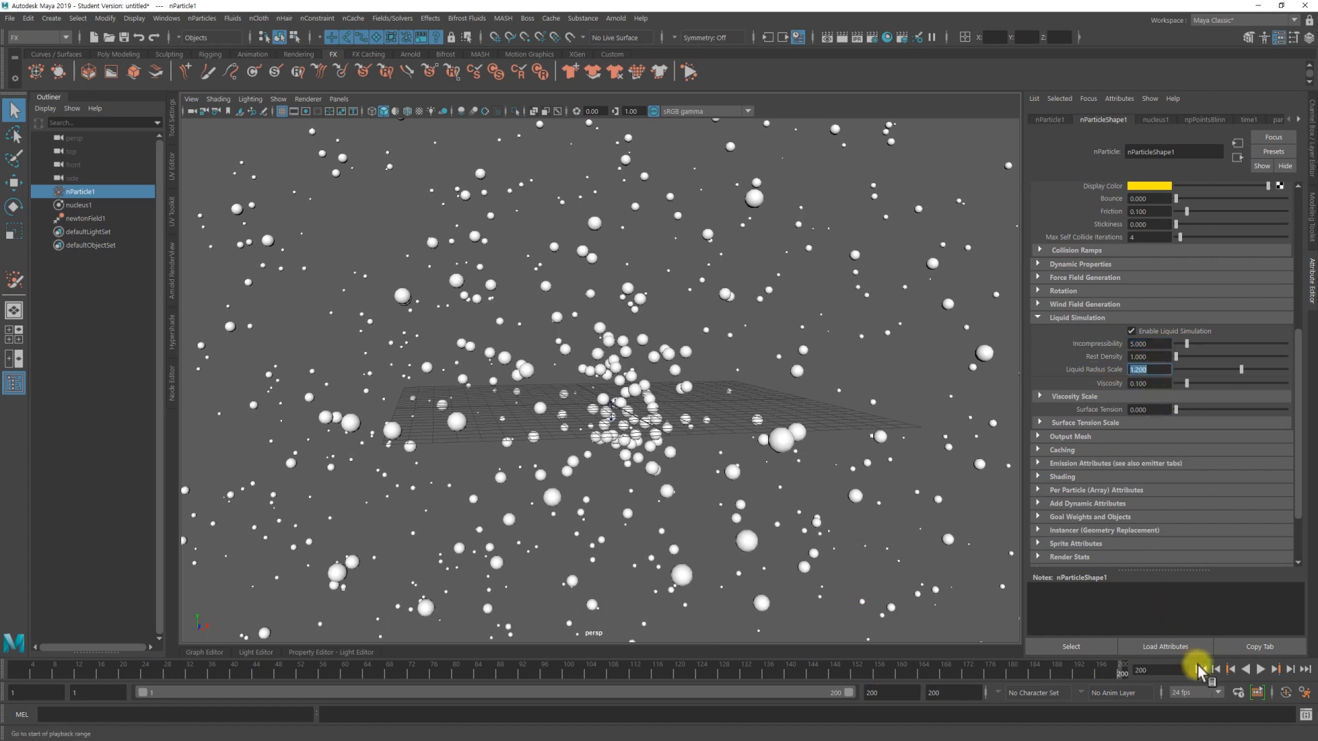
click(1258, 671)
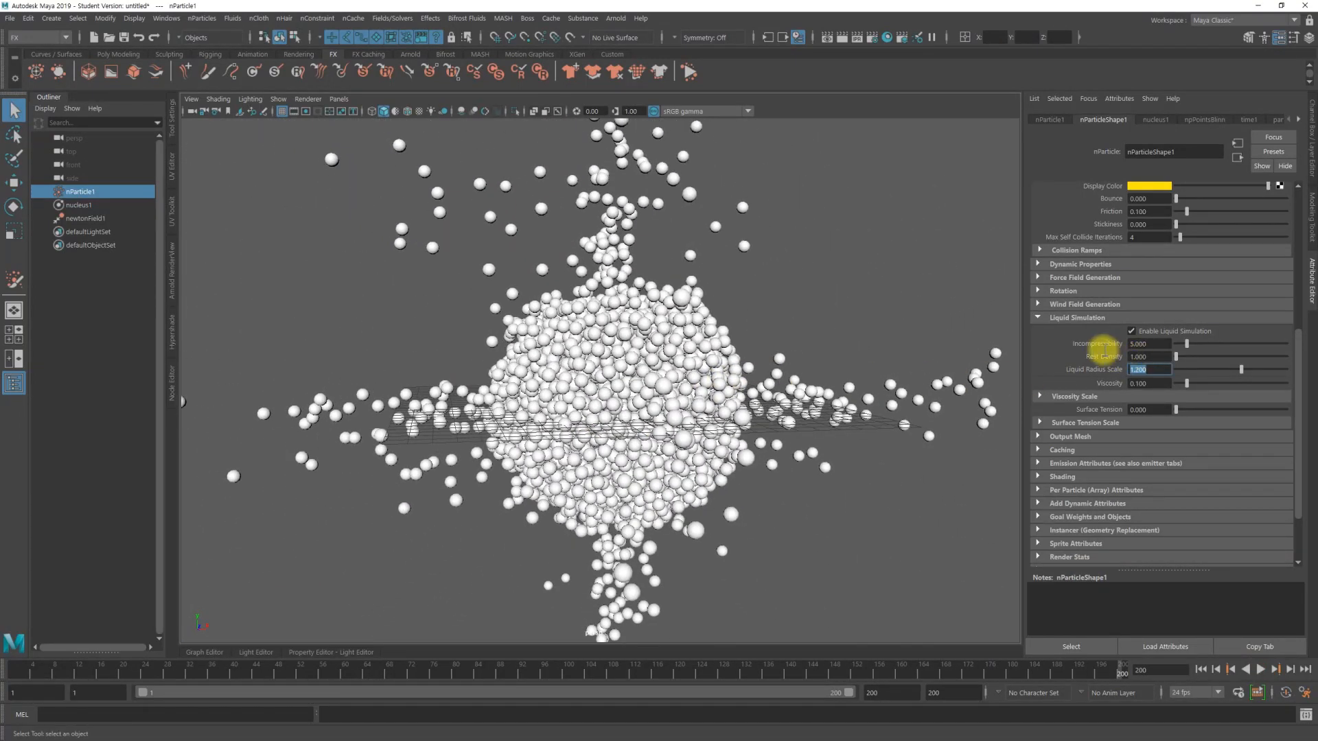
alt+drag(762, 410, 558, 470)
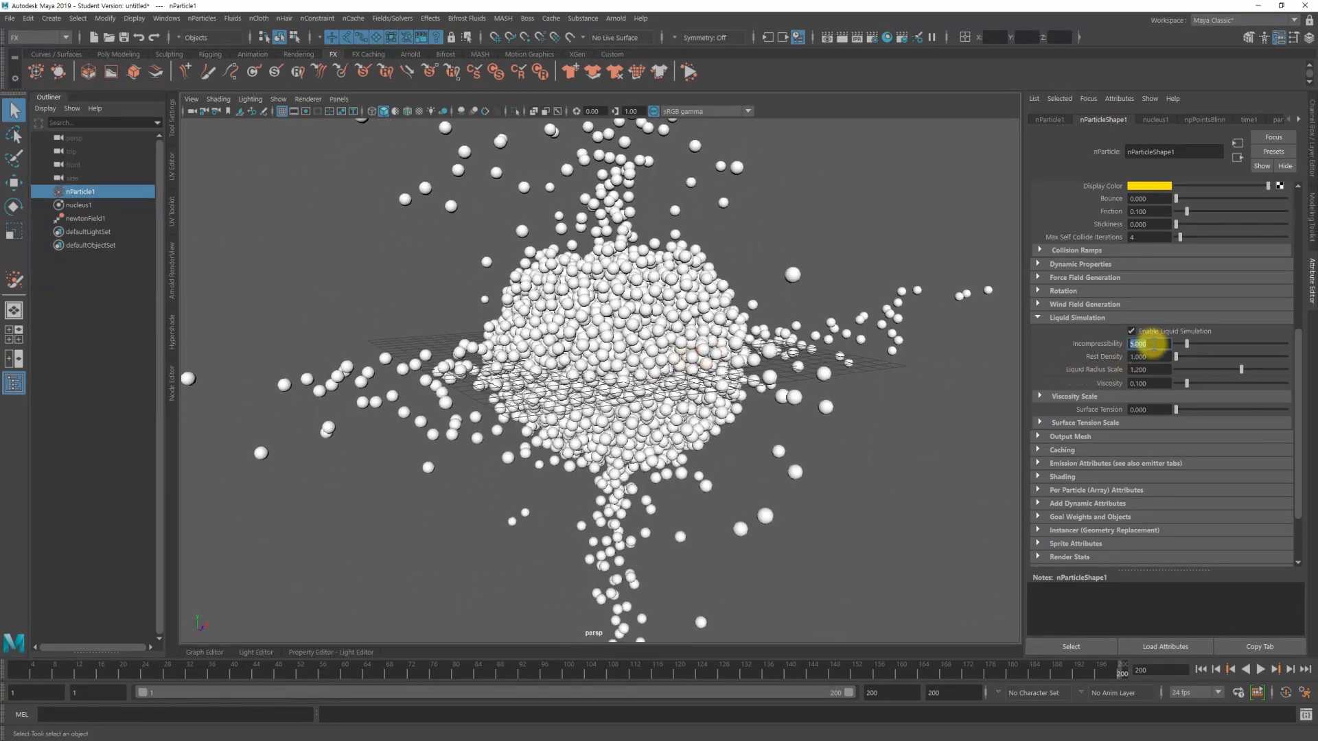
Step: Set Incompressibility to 10, replay the simulation from the first frame through frame 200 and inspect the particle cluster from several angles
click(1200, 670)
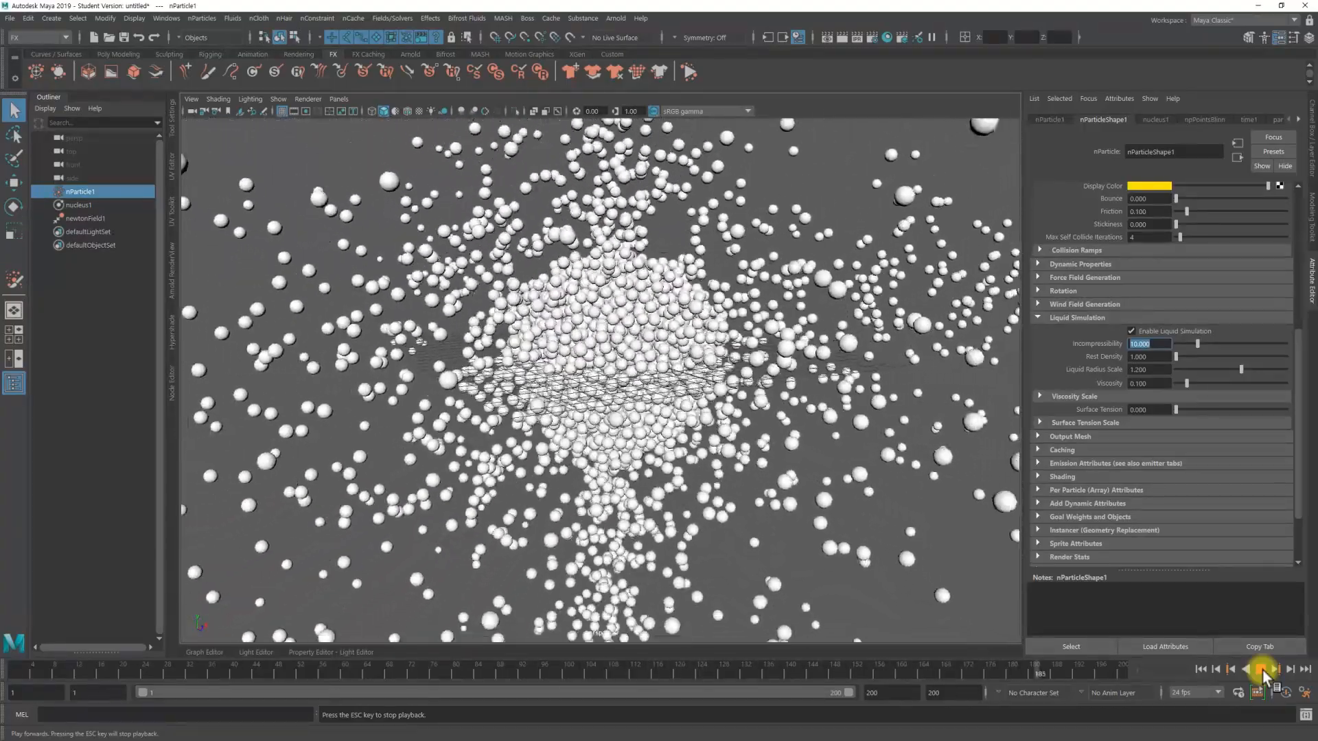
alt+drag(707, 462, 794, 411)
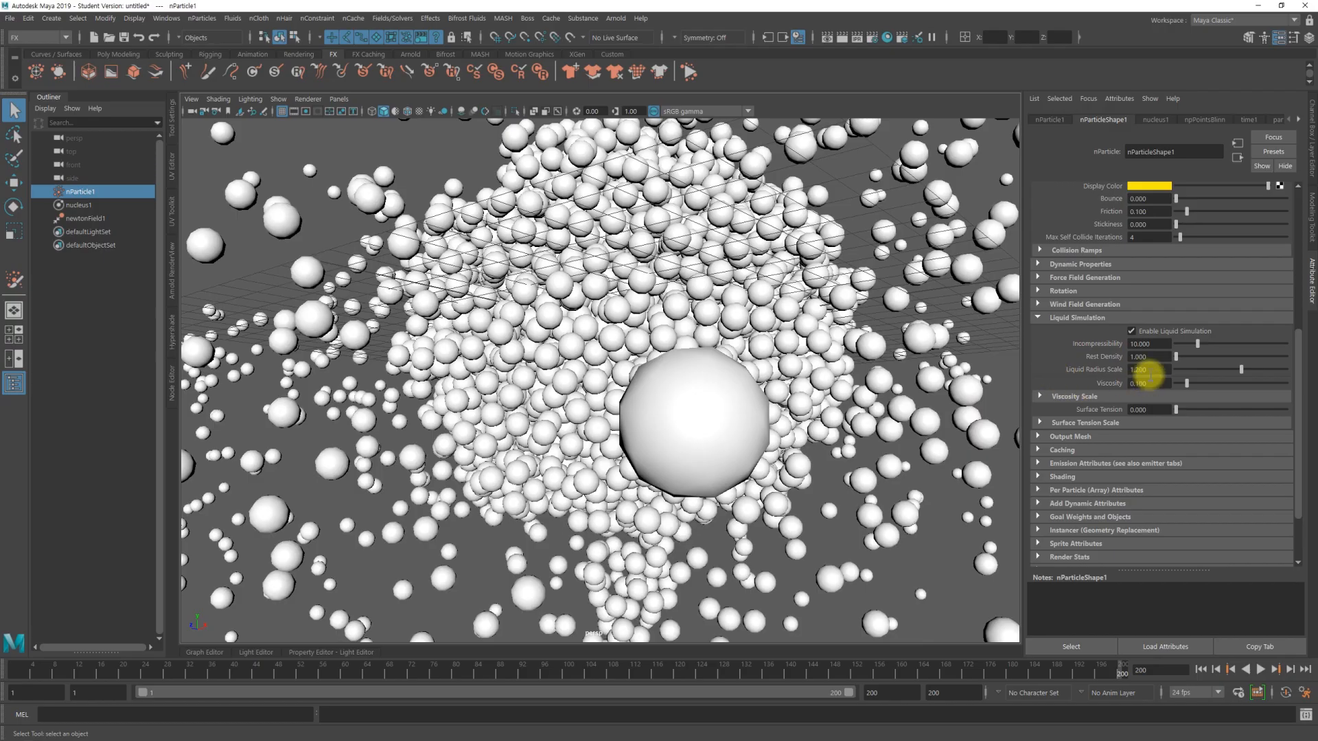
alt+drag(741, 416, 807, 465)
alt+right_drag(807, 466, 500, 419)
alt+drag(500, 418, 801, 420)
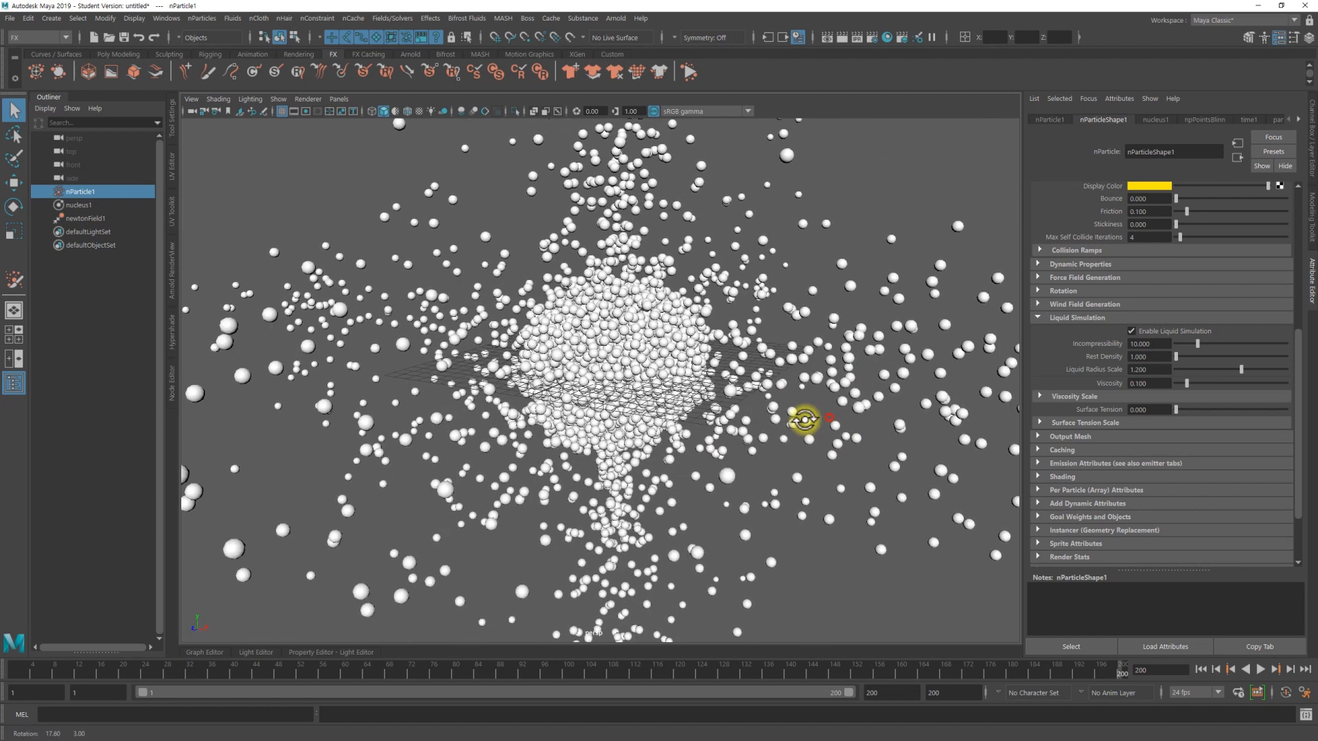
Step: Set Rest Density to 2 and replay the simulation from the first frame past frame 142
click(1176, 357)
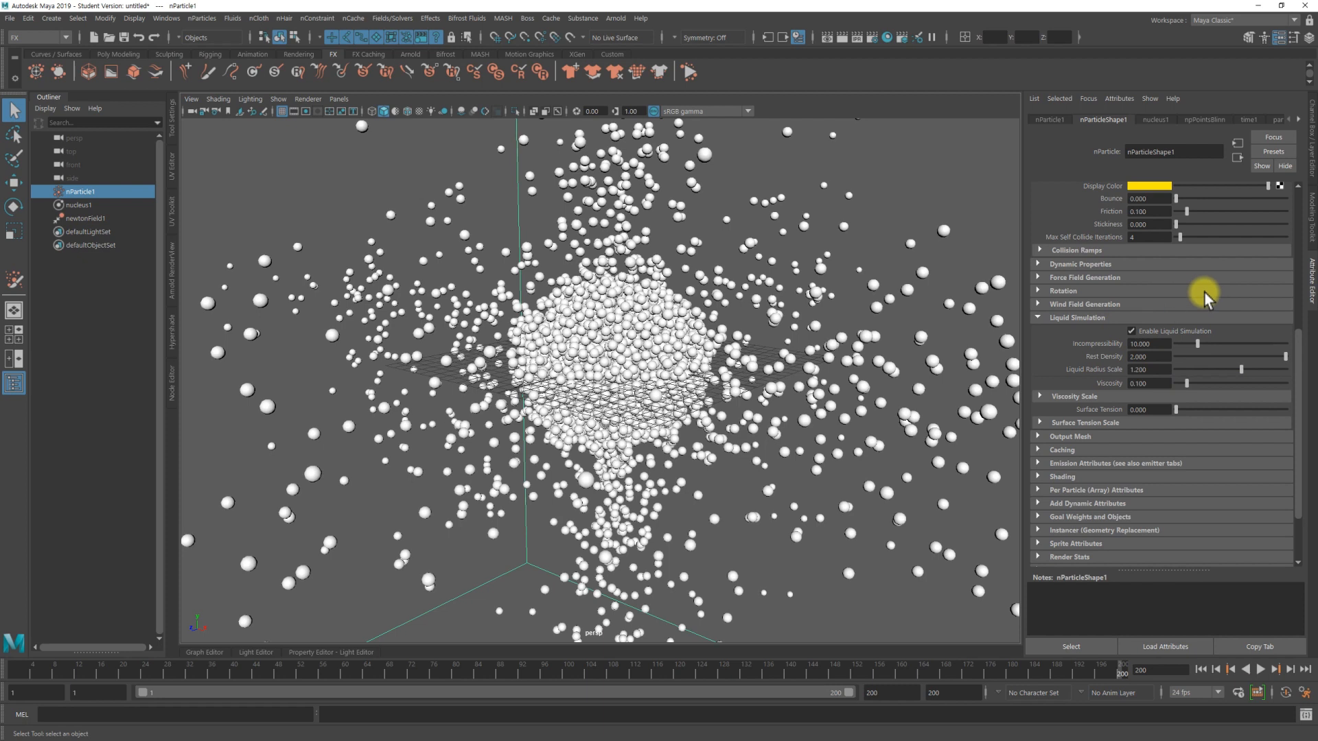
click(1157, 357)
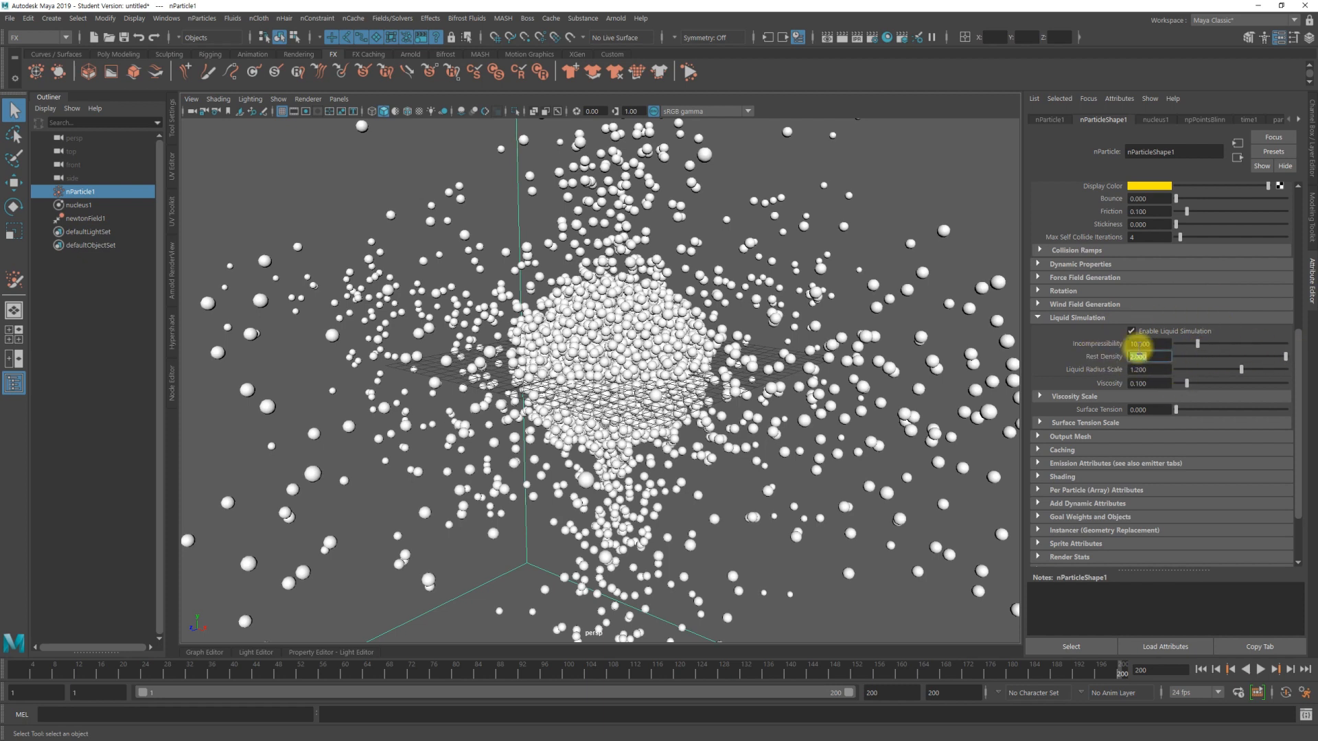
click(1201, 670)
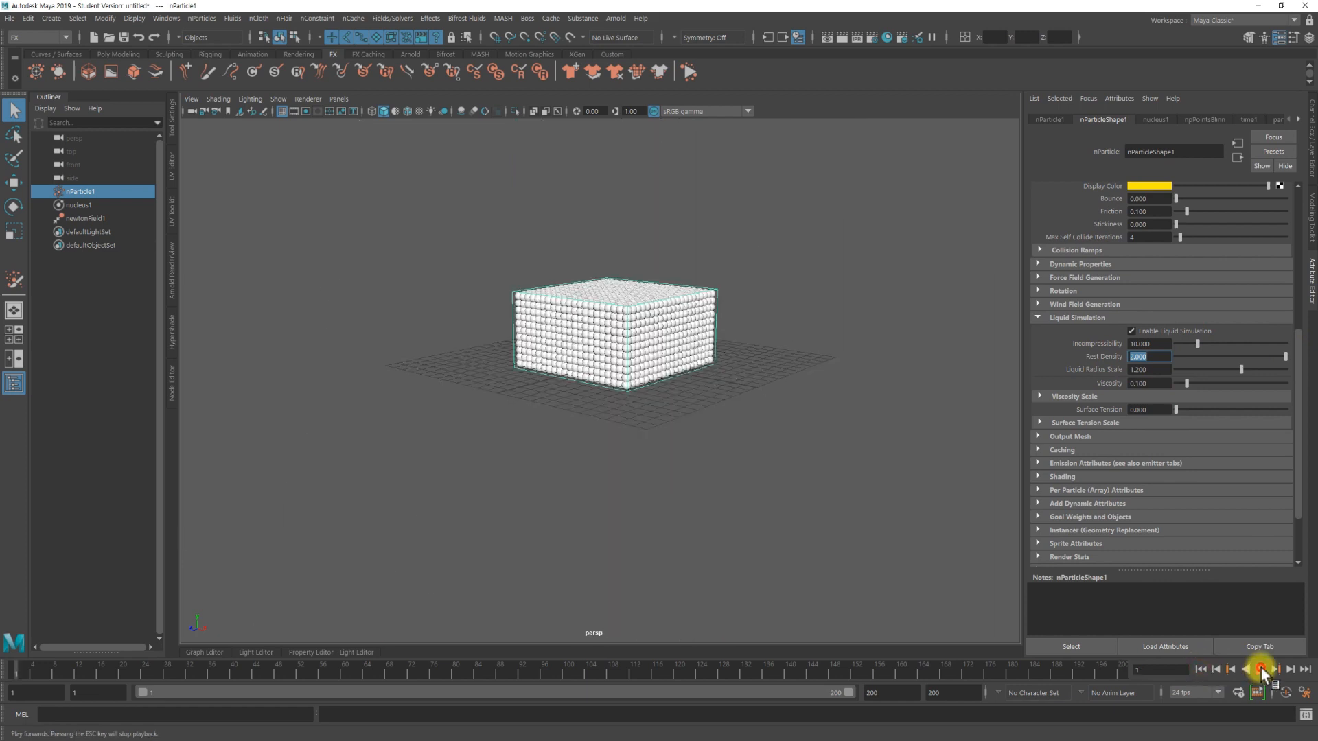
click(1261, 670)
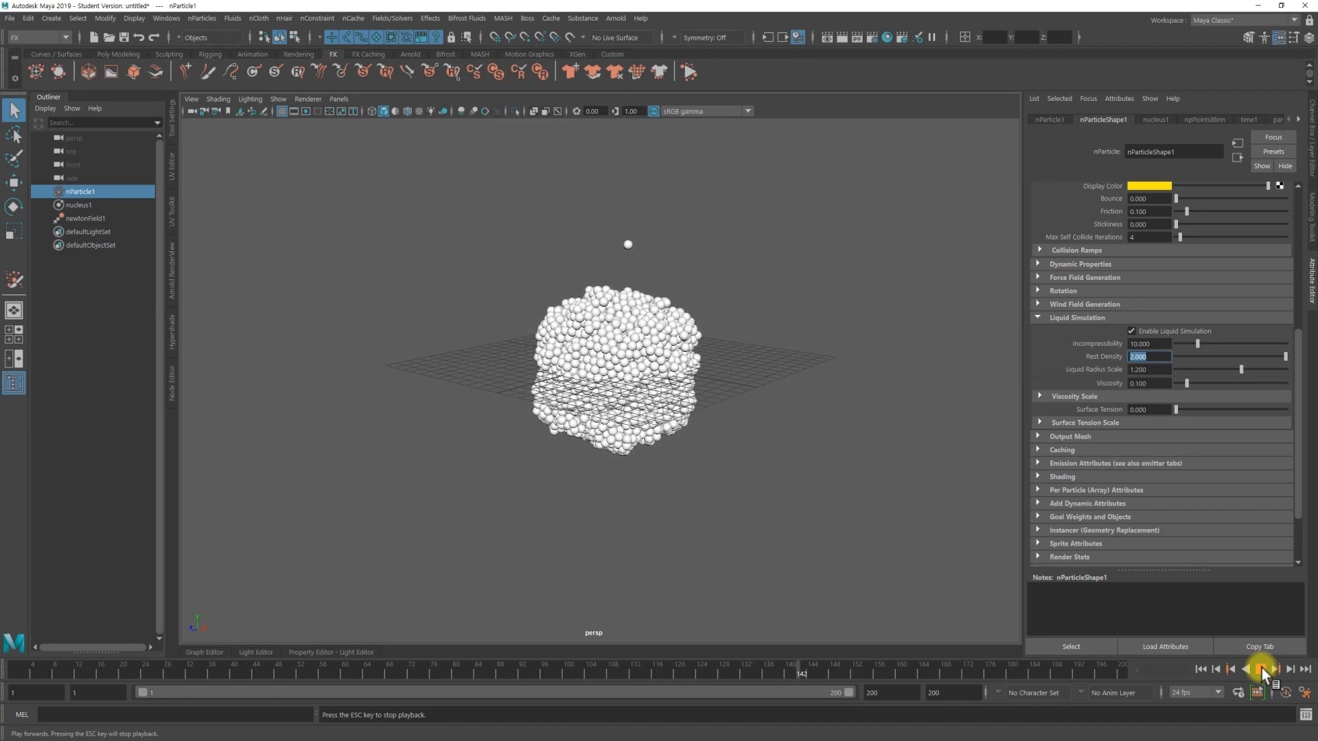
click(1261, 670)
alt+drag(764, 413, 684, 391)
Step: Set Liquid Radius Scale to 1 with the simulation rewound to the first frame, and delete the Newton field
click(1201, 670)
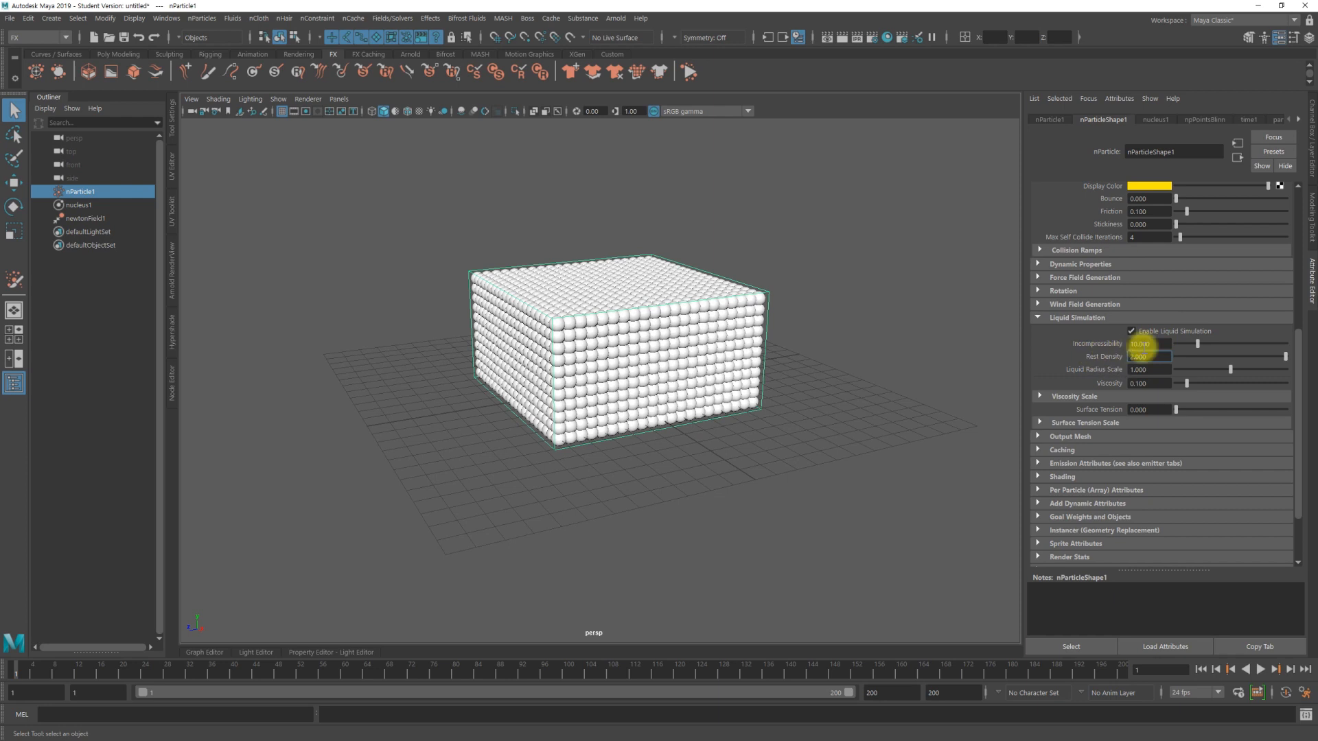
alt+drag(687, 357, 718, 377)
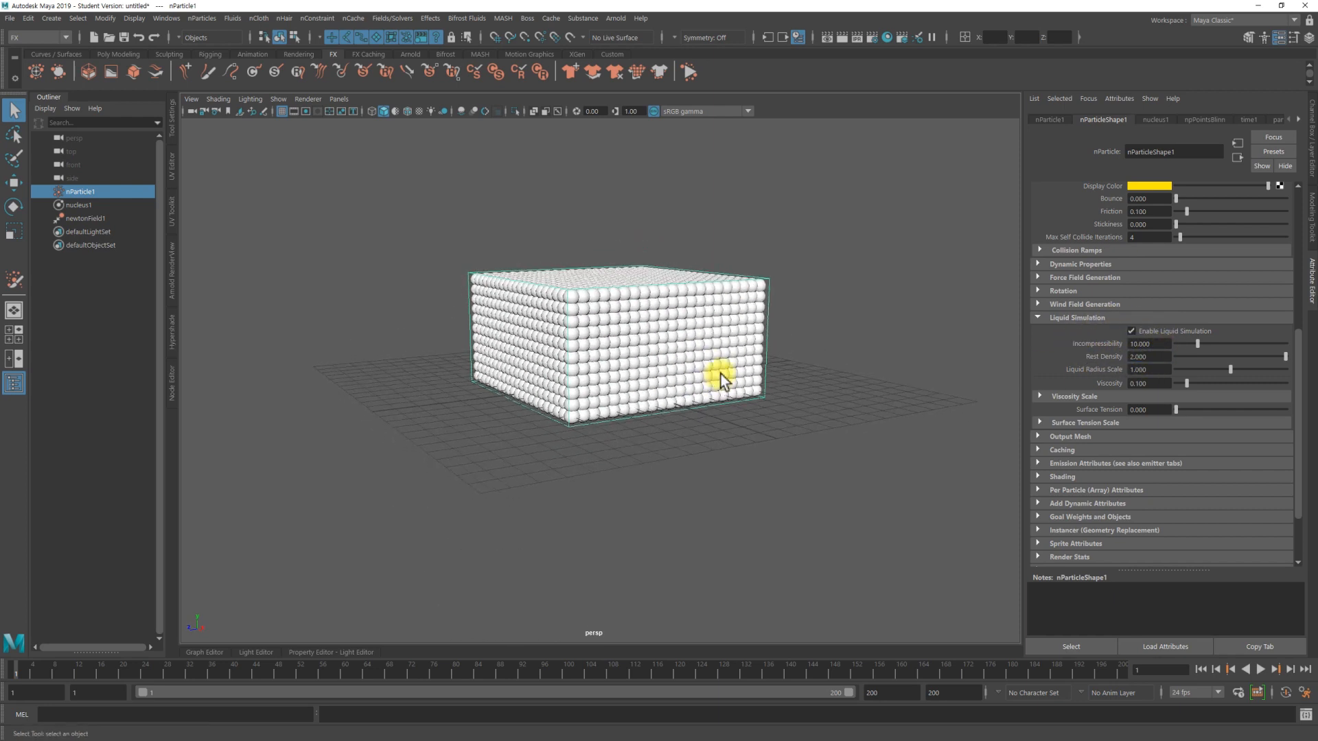
click(85, 218)
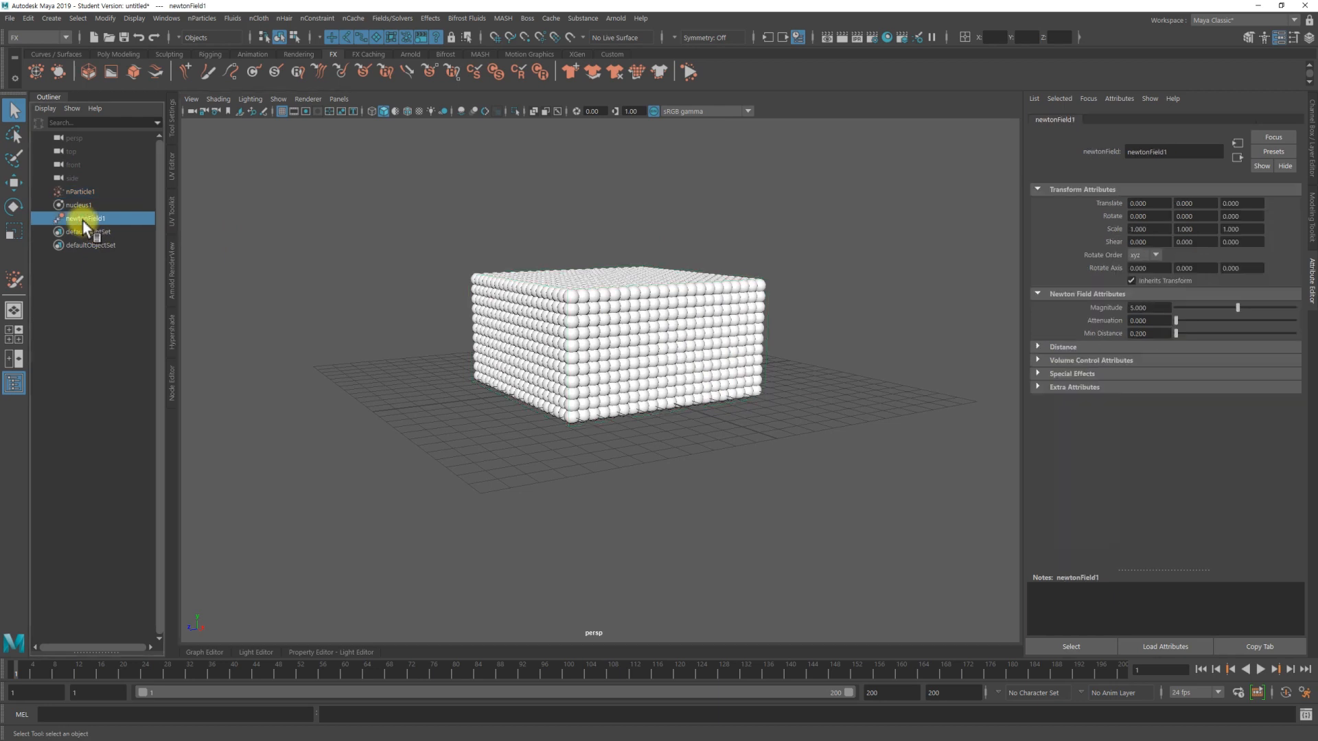
key(Delete)
Step: Add a turbulence field with Attenuation 0 to the nParticle grid
click(755, 360)
alt+drag(755, 360, 717, 362)
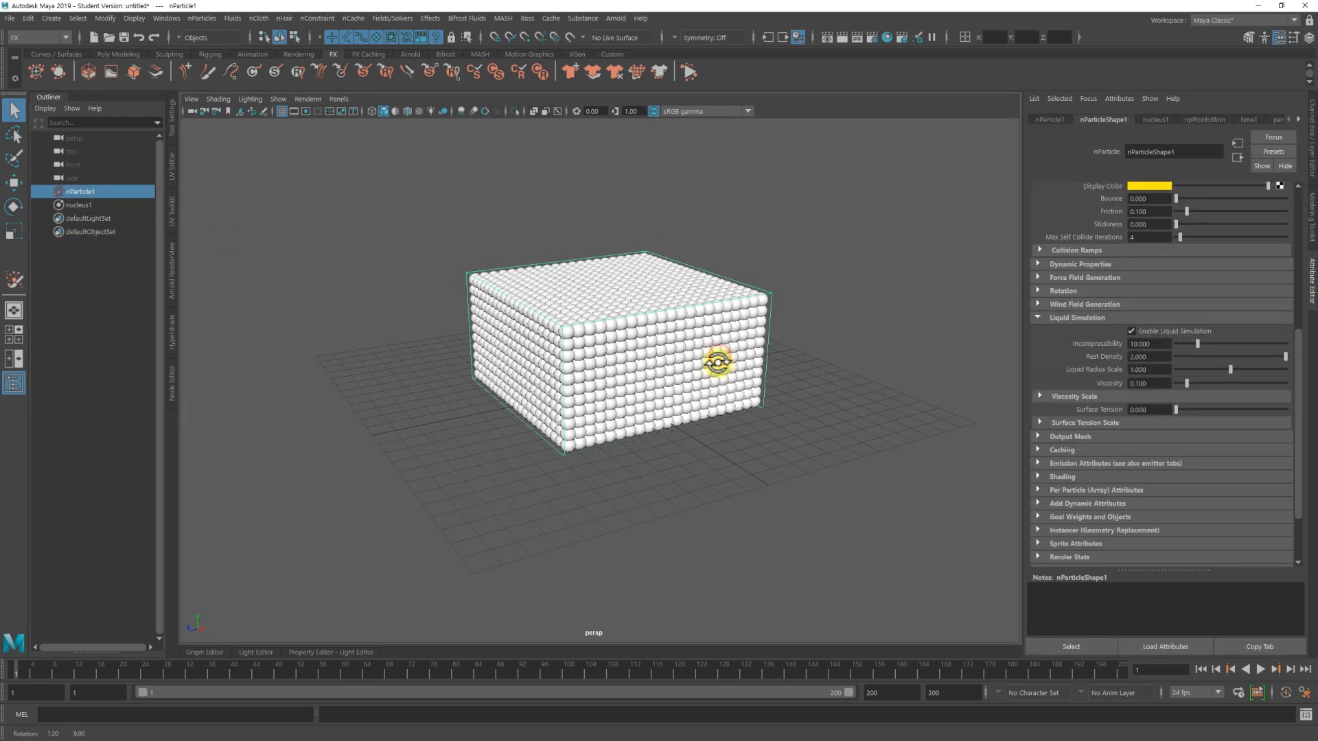
alt+right_drag(669, 356, 702, 358)
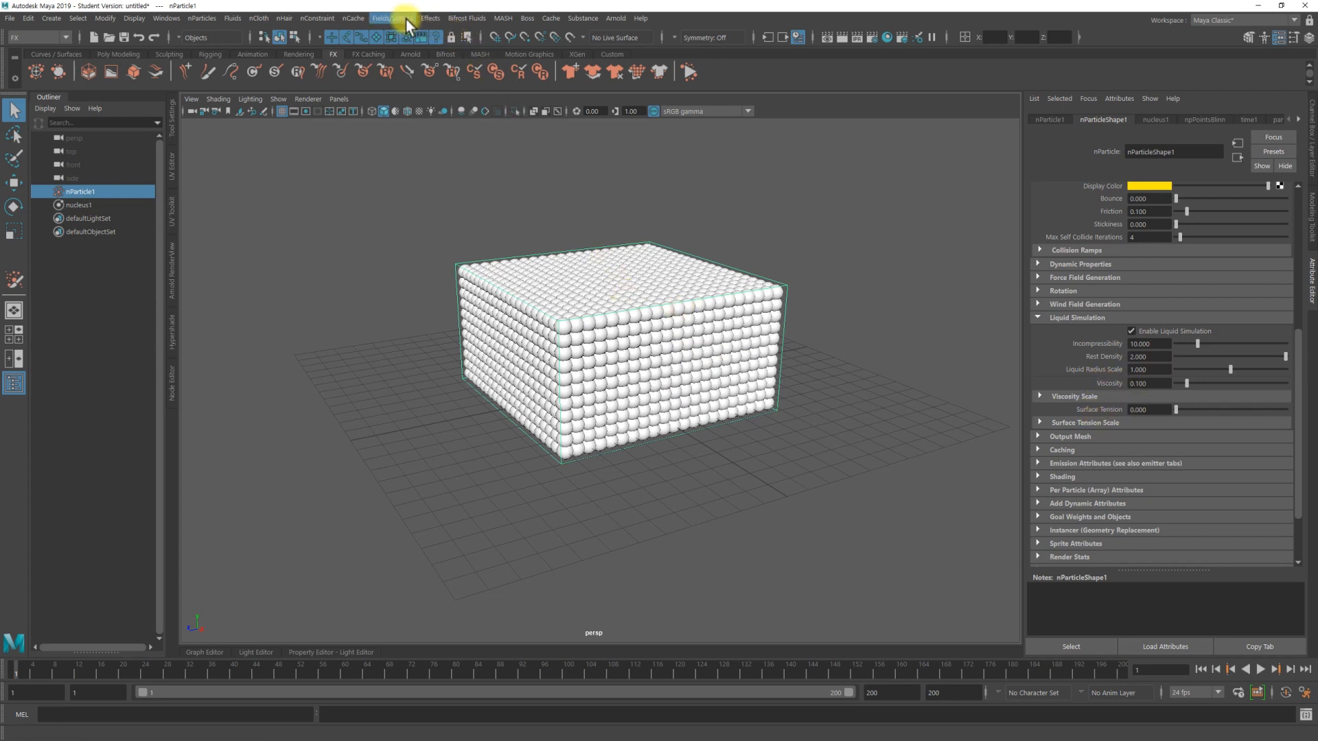
click(376, 16)
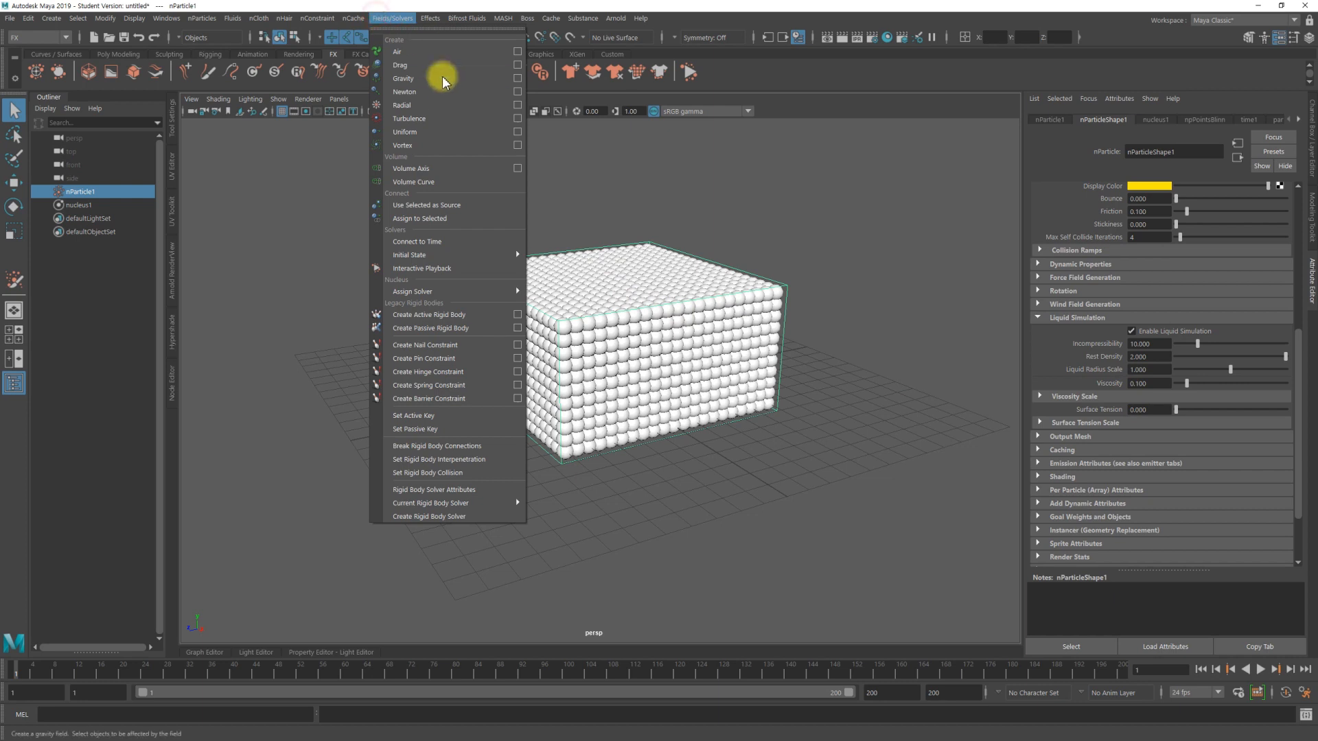
click(442, 117)
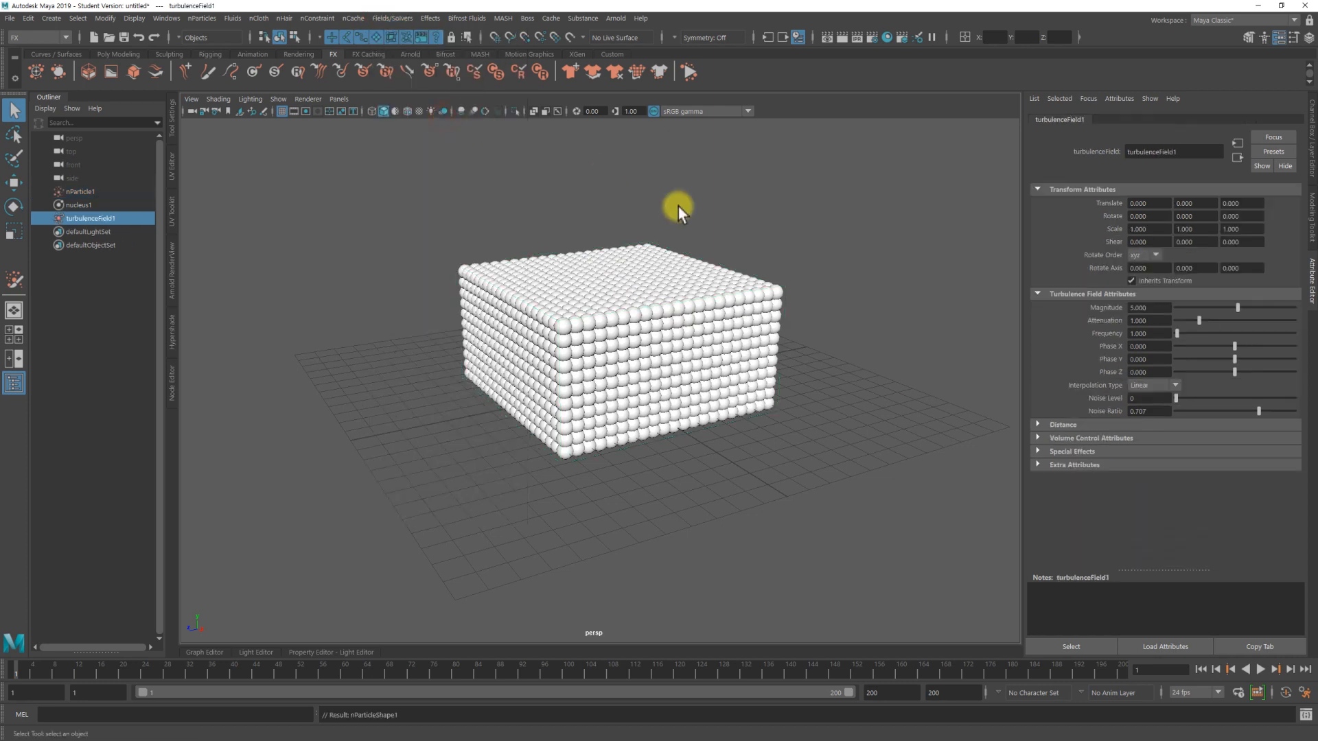
Step: Set the nParticle grid's Incompressibility to 1 and play the simulation to about frame 90
click(774, 353)
click(1146, 344)
text(1)
key(Return)
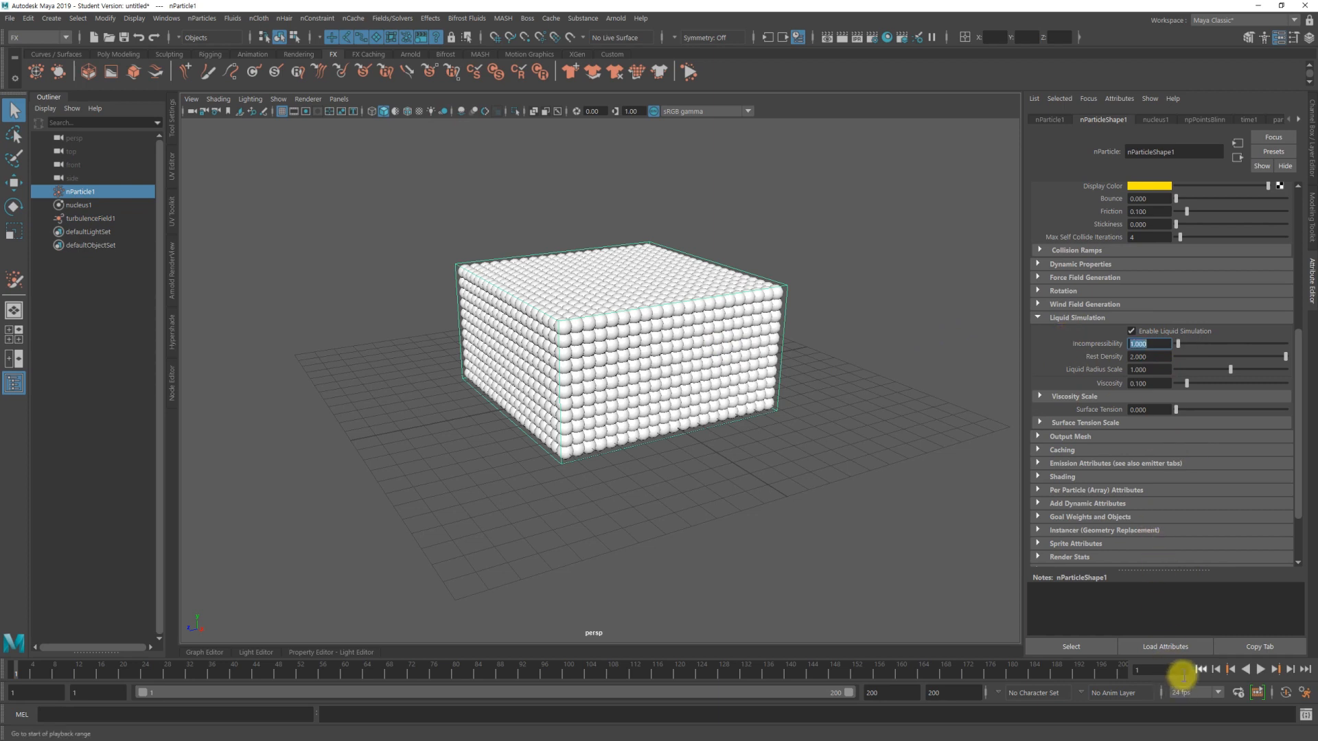
click(1259, 665)
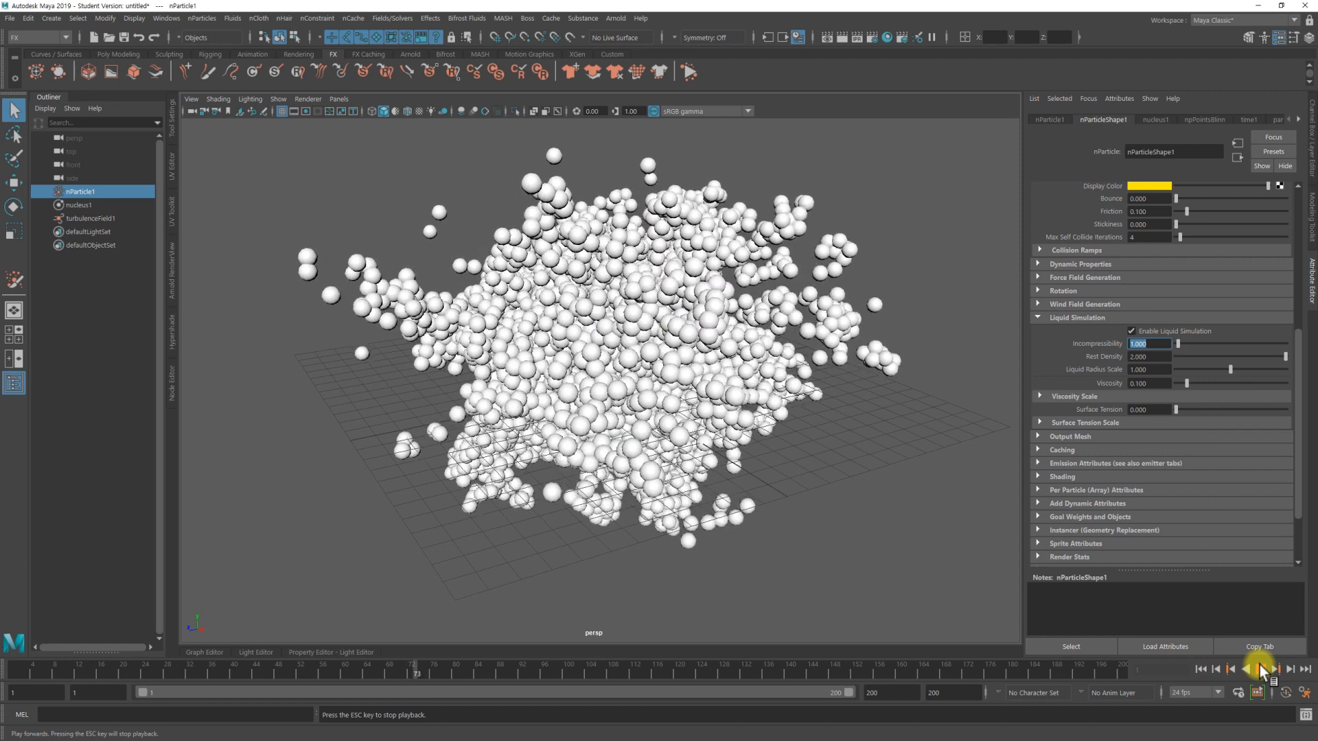
key(Escape)
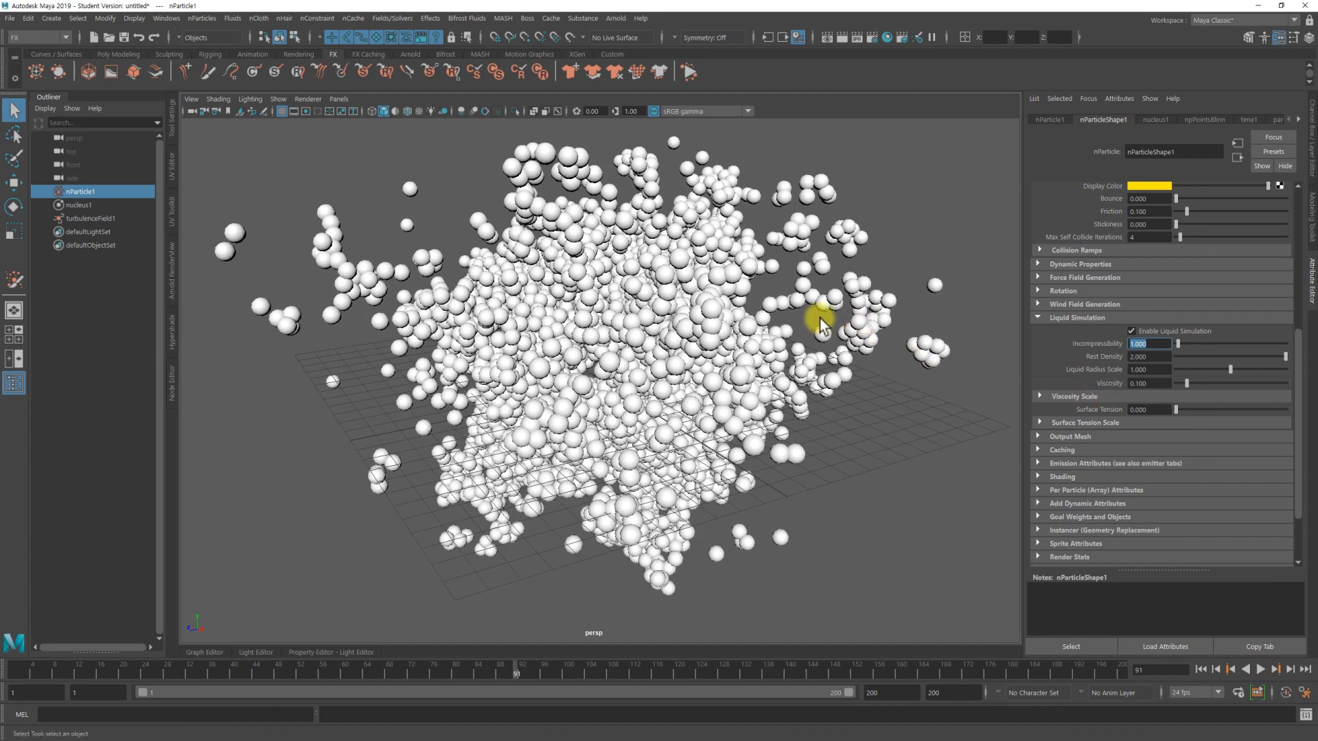
alt+drag(766, 373, 941, 374)
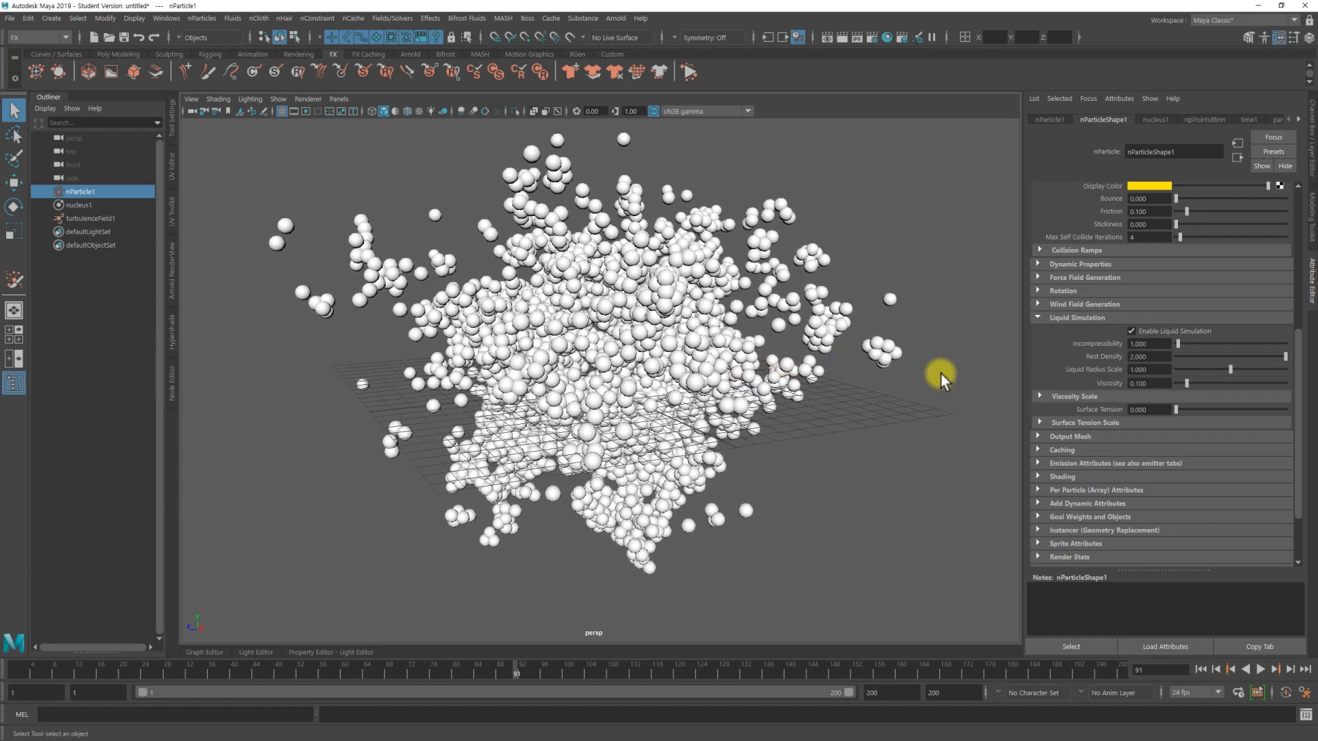
Step: Set Viscosity to about 0.48 and replay the simulation from the first frame to frame 124
drag(1189, 383, 1231, 383)
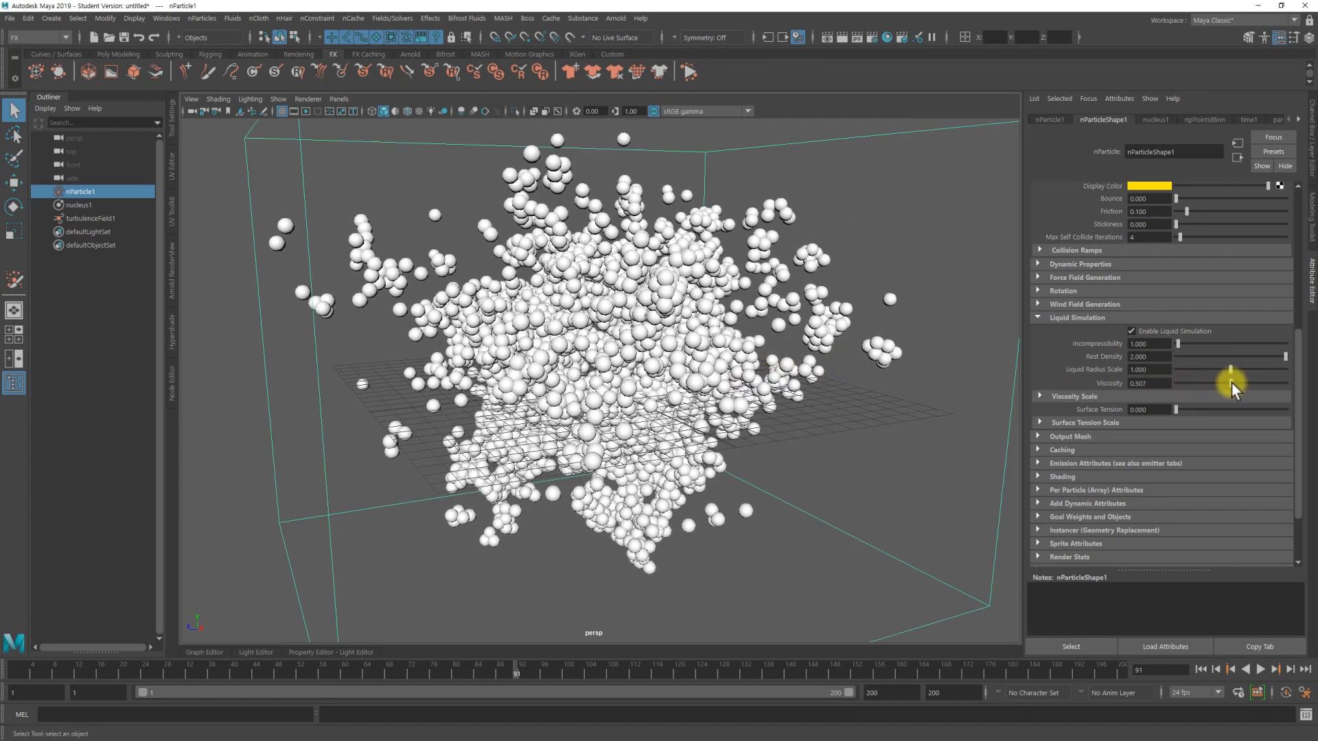
click(1201, 669)
click(1261, 670)
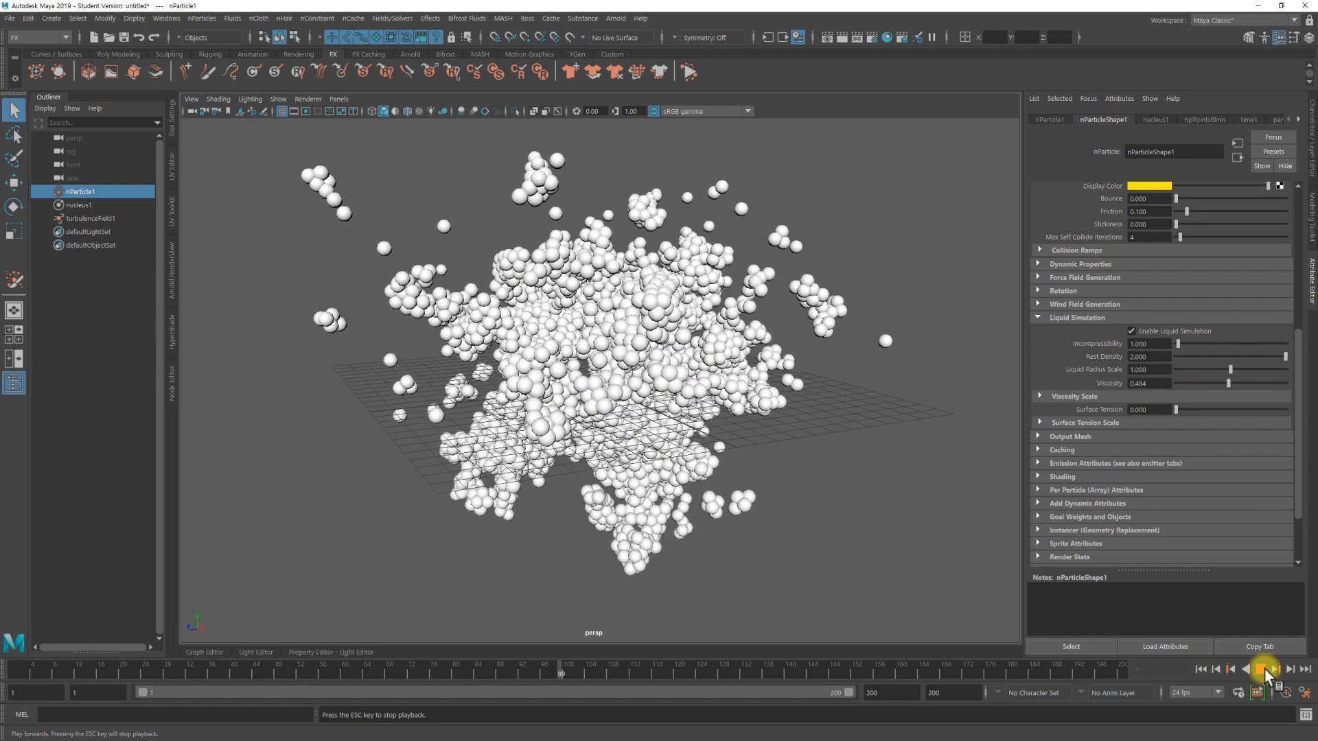
click(1254, 670)
alt+drag(771, 486, 841, 393)
Step: Set Incompressibility to 10 and replay the simulation from the first frame to frame 94
drag(1150, 344, 1106, 357)
text(10)
key(Return)
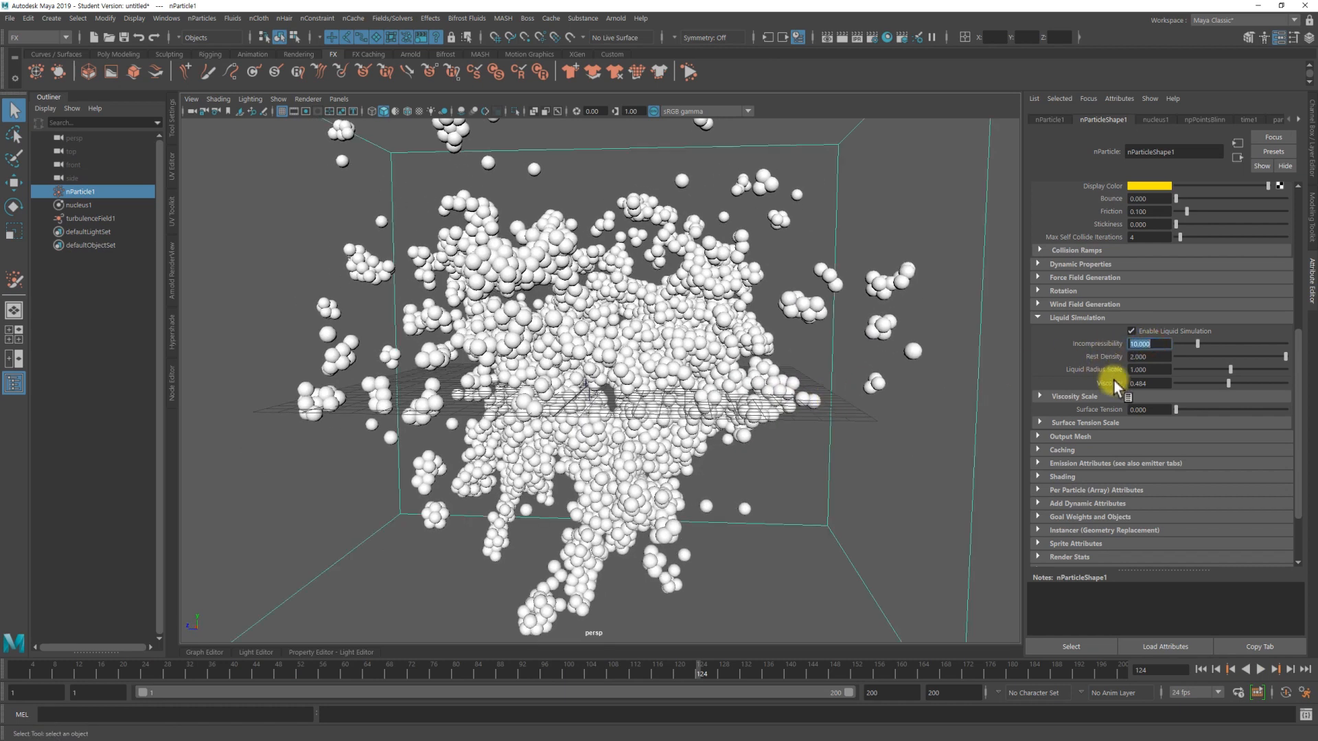
click(1201, 670)
click(1260, 670)
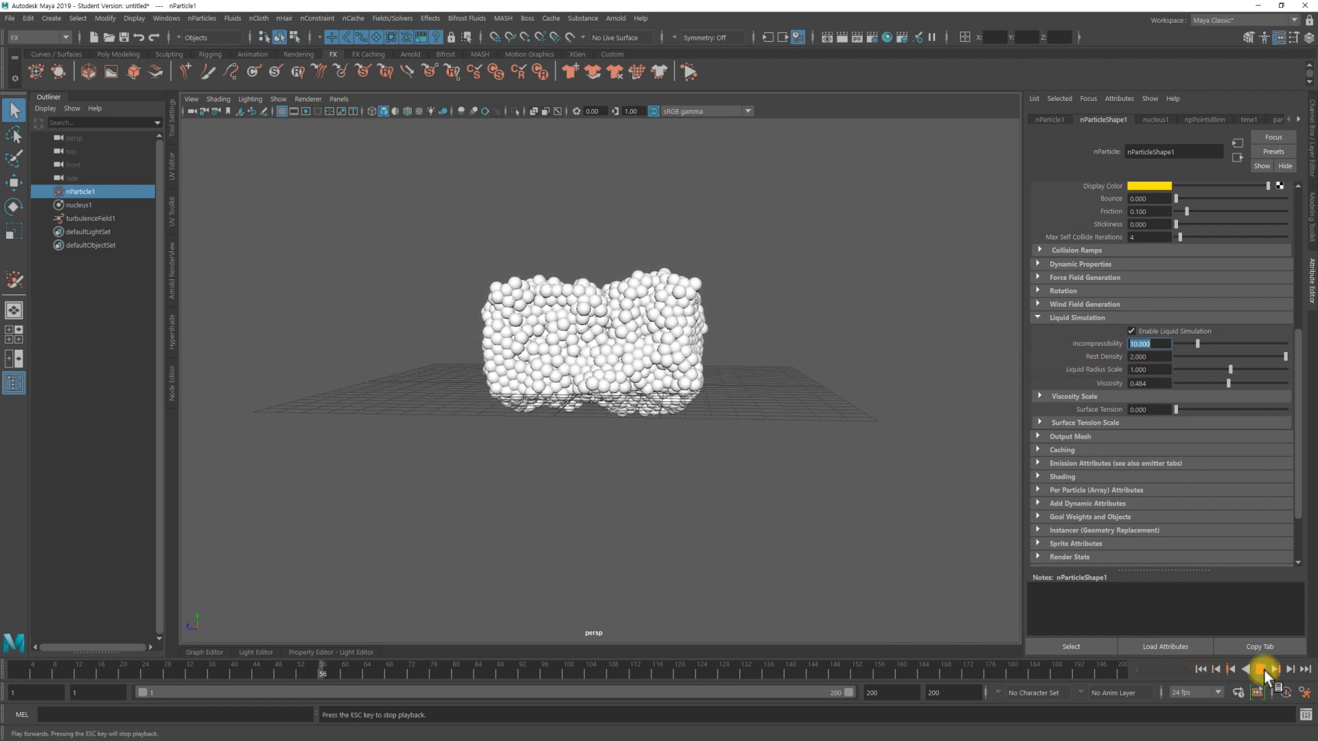
click(1263, 670)
alt+drag(728, 481, 753, 455)
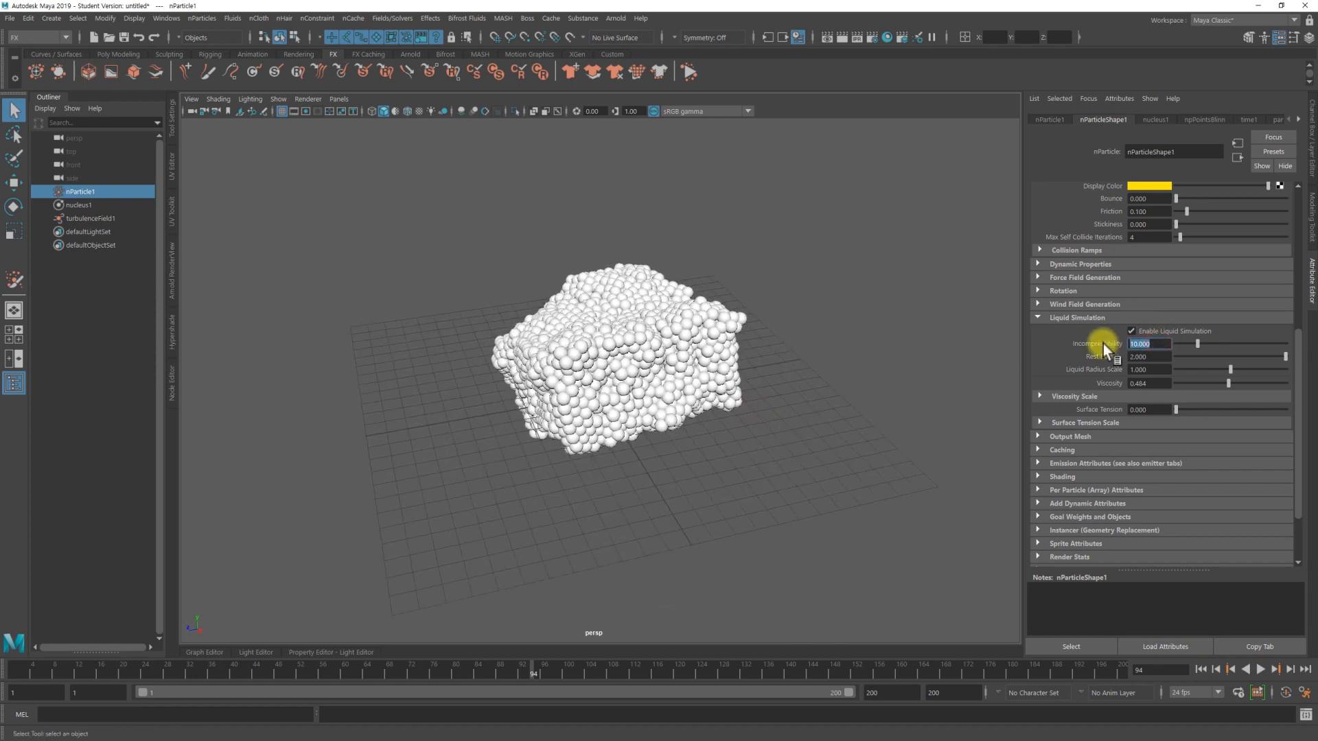
Step: Set the turbulence field's Magnitude to 15 and replay the simulation from the first frame to about frame 153
click(93, 218)
click(1159, 307)
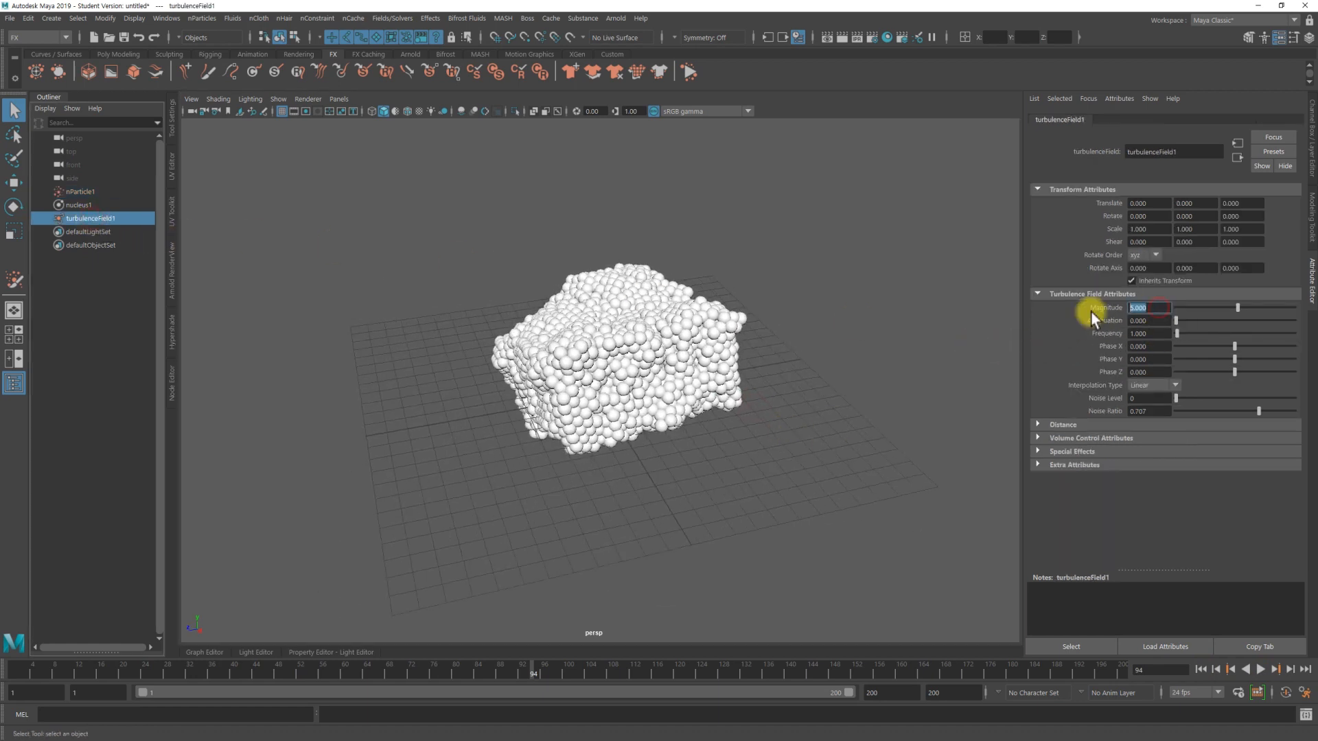
text(15)
key(Return)
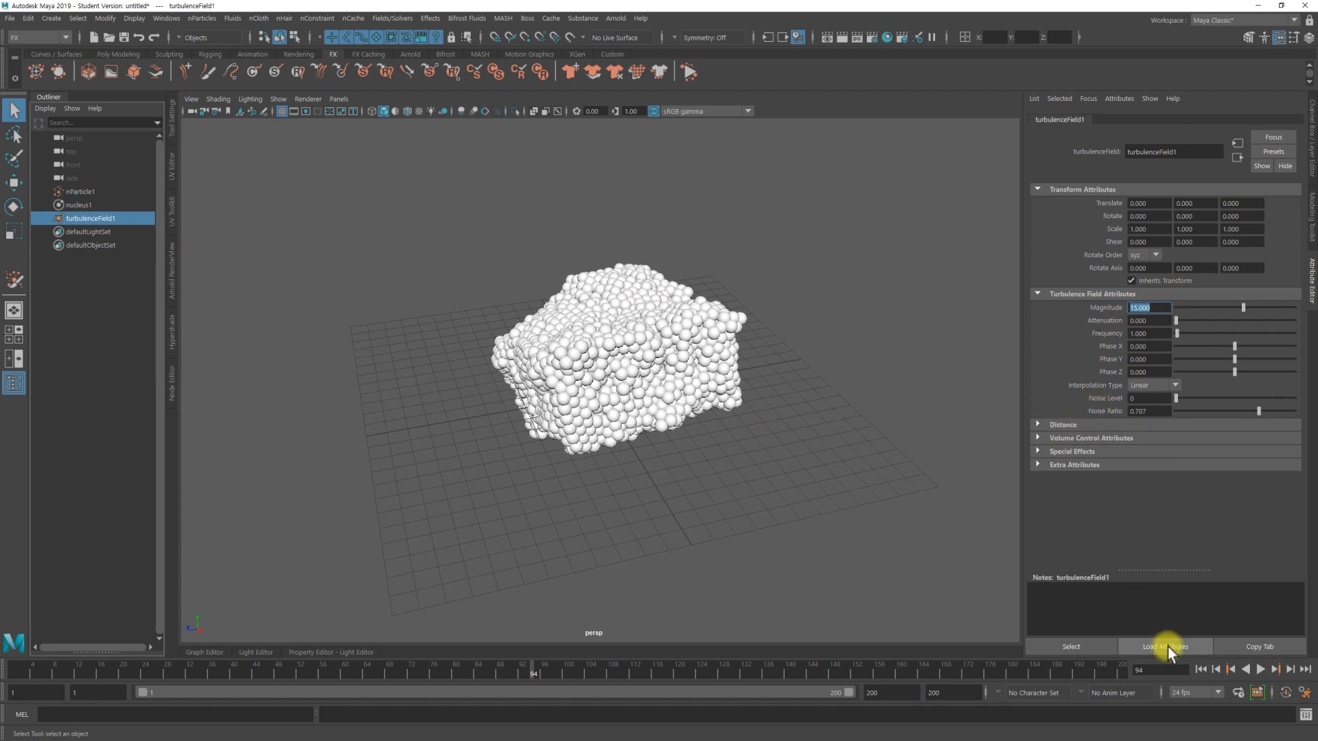
click(1201, 669)
click(748, 392)
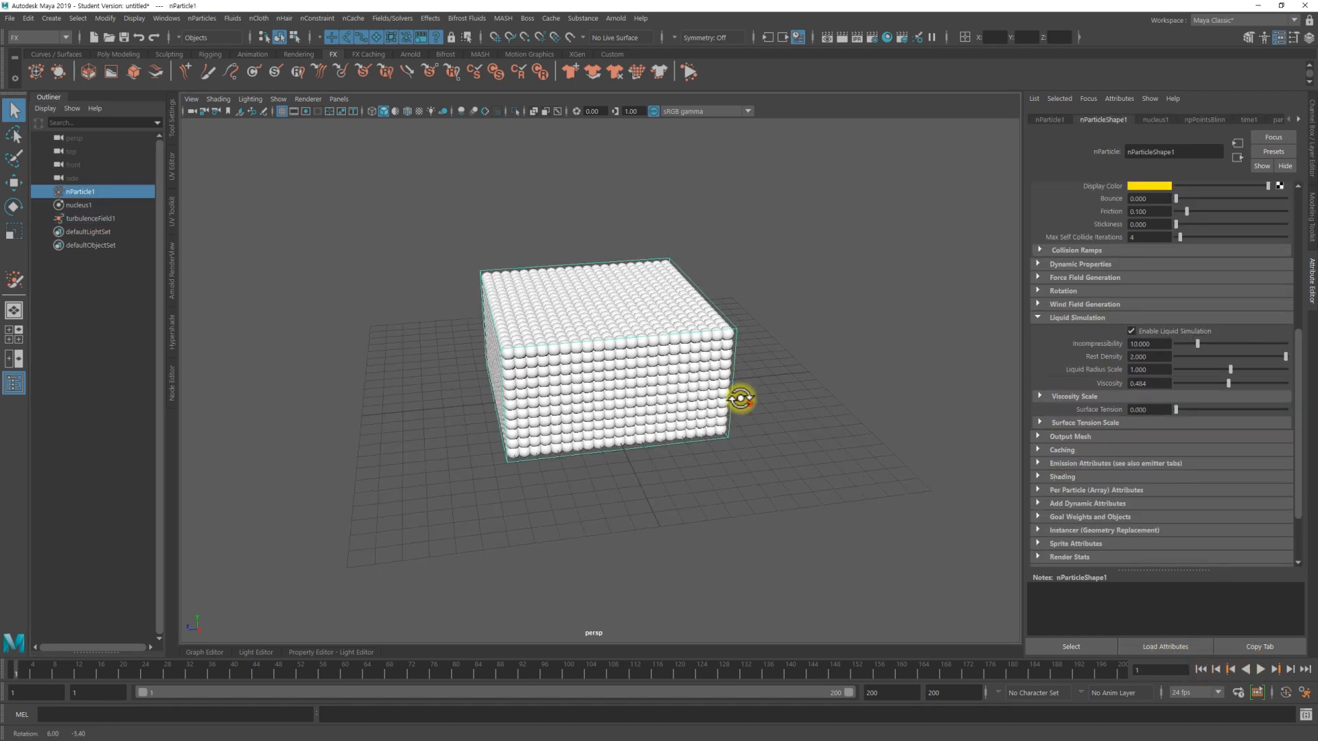
click(1261, 669)
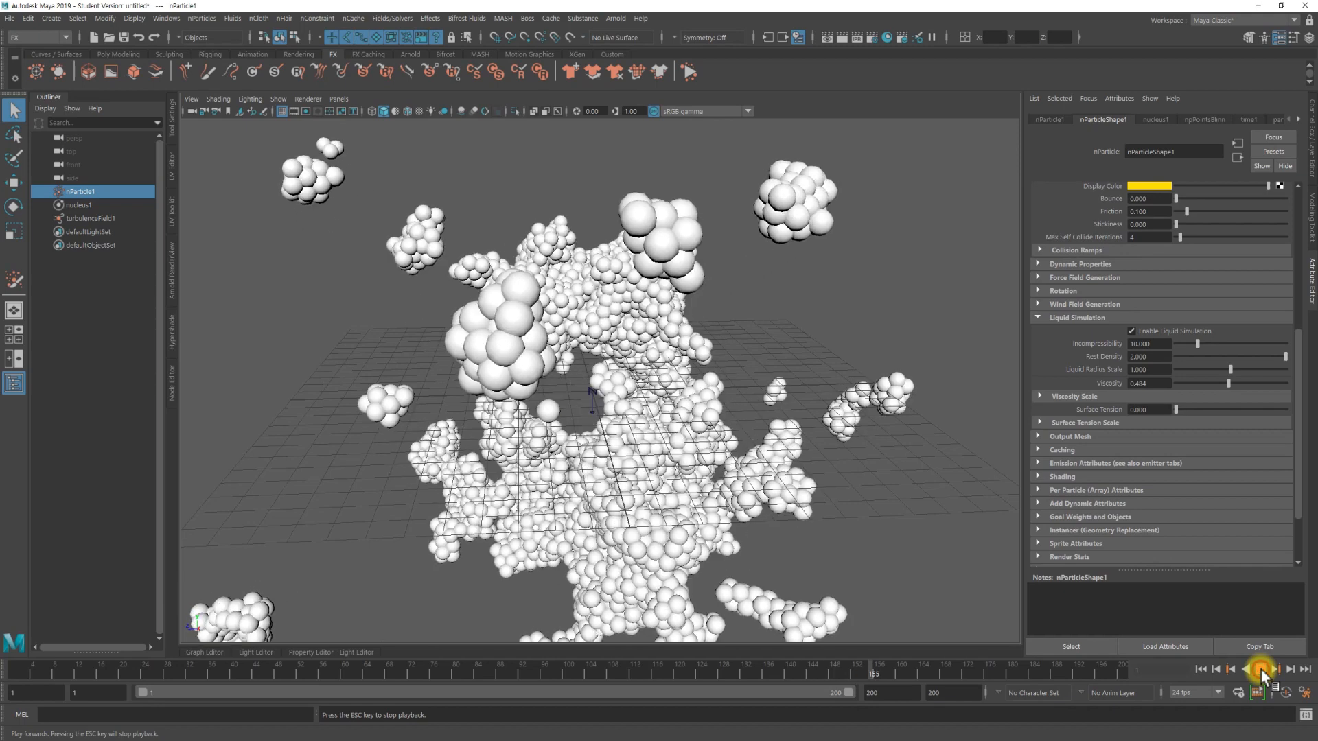
click(1262, 670)
alt+drag(769, 415, 580, 385)
Step: Set Viscosity to 1, replay the simulation from the first frame through frame 200 and inspect the particle strands from several angles
drag(1228, 383, 1311, 392)
click(1201, 669)
click(1260, 670)
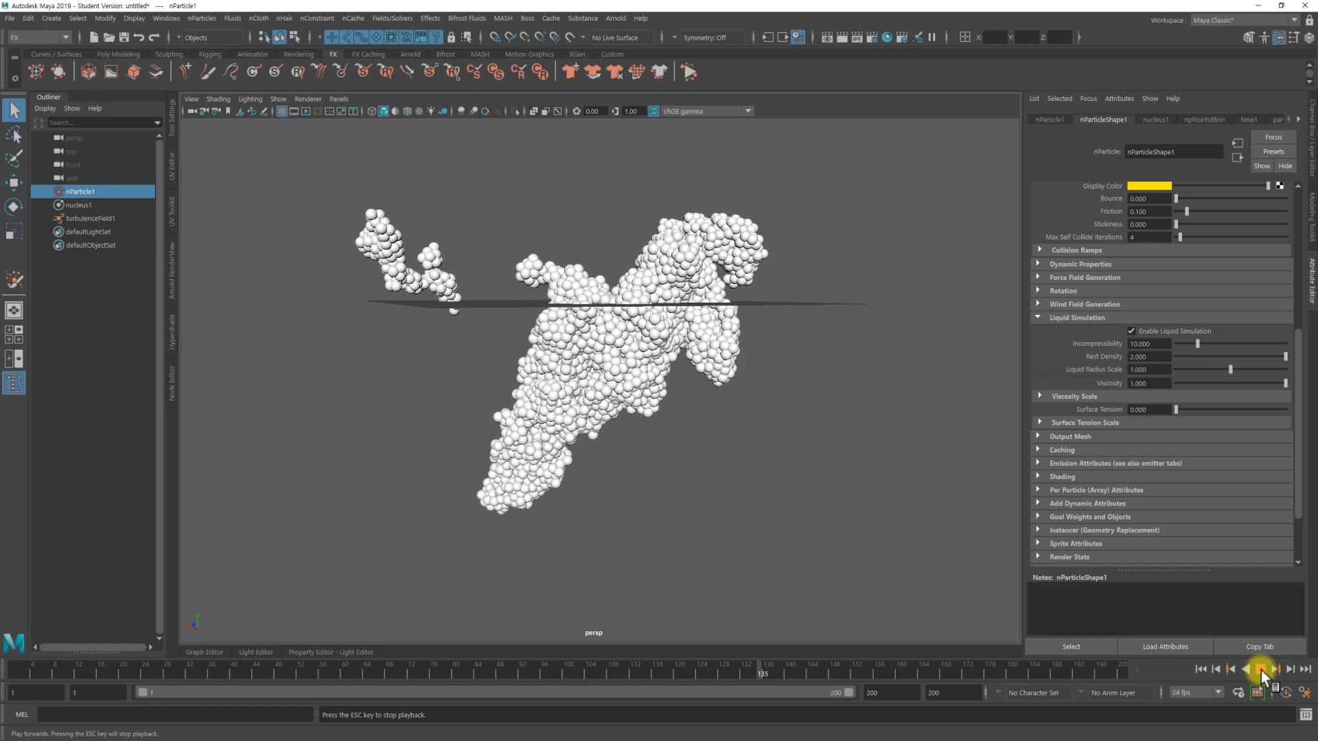
alt+drag(707, 453, 799, 461)
alt+drag(601, 436, 694, 439)
alt+drag(659, 506, 620, 465)
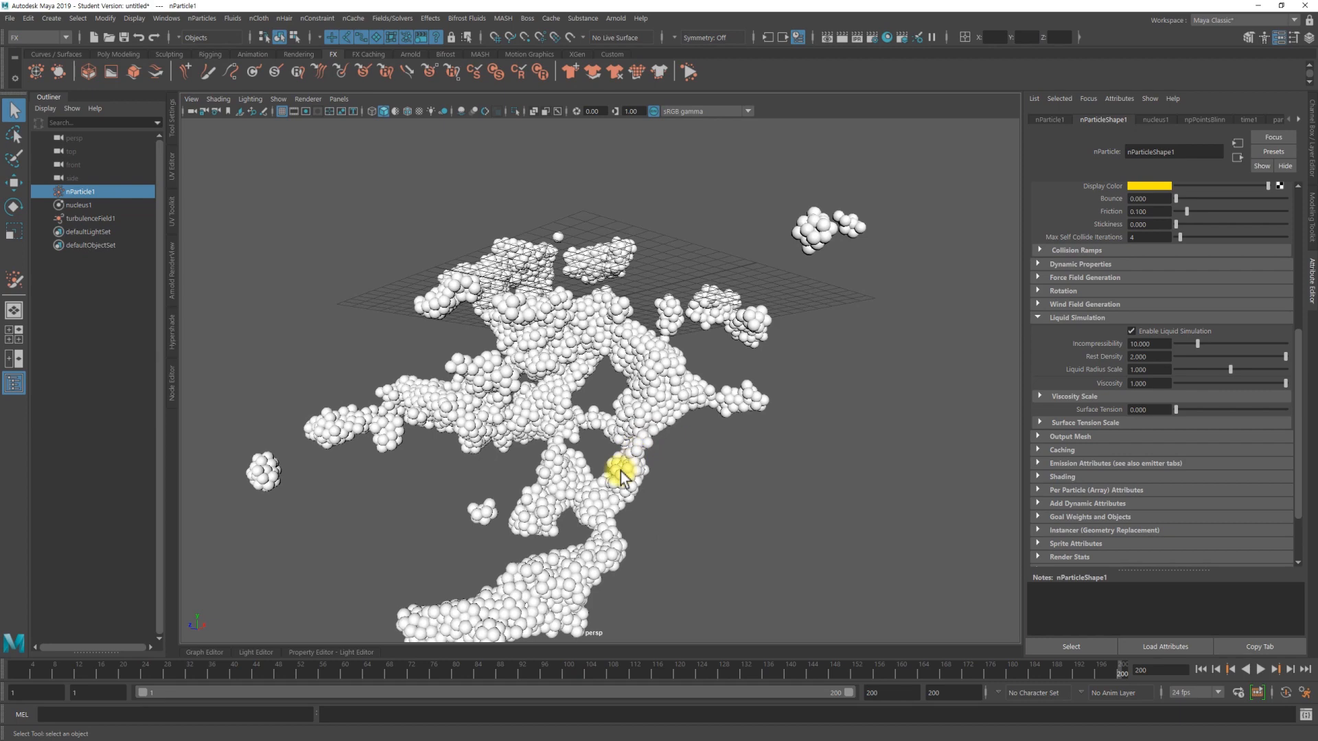
alt+drag(548, 391, 647, 420)
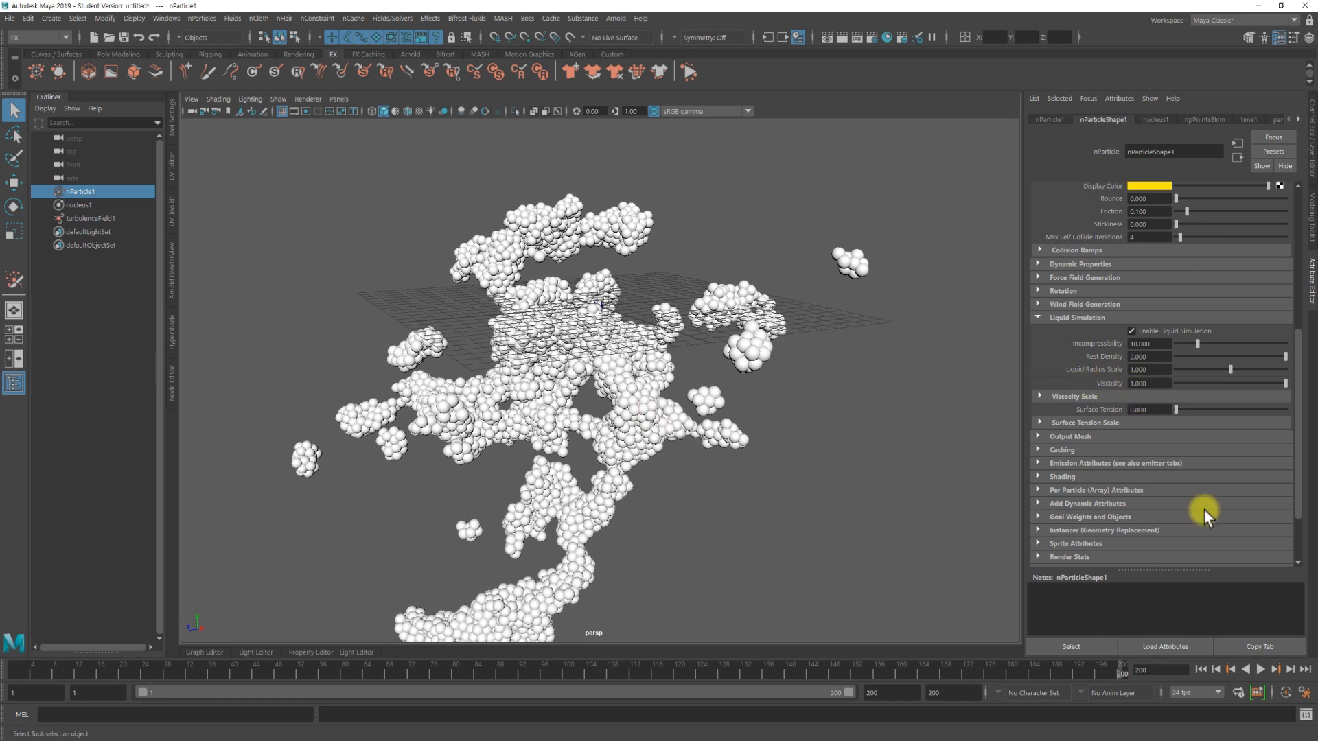
Step: Return the simulation to the first frame and set Viscosity to 0.1
click(1201, 670)
text(0.1)
key(Return)
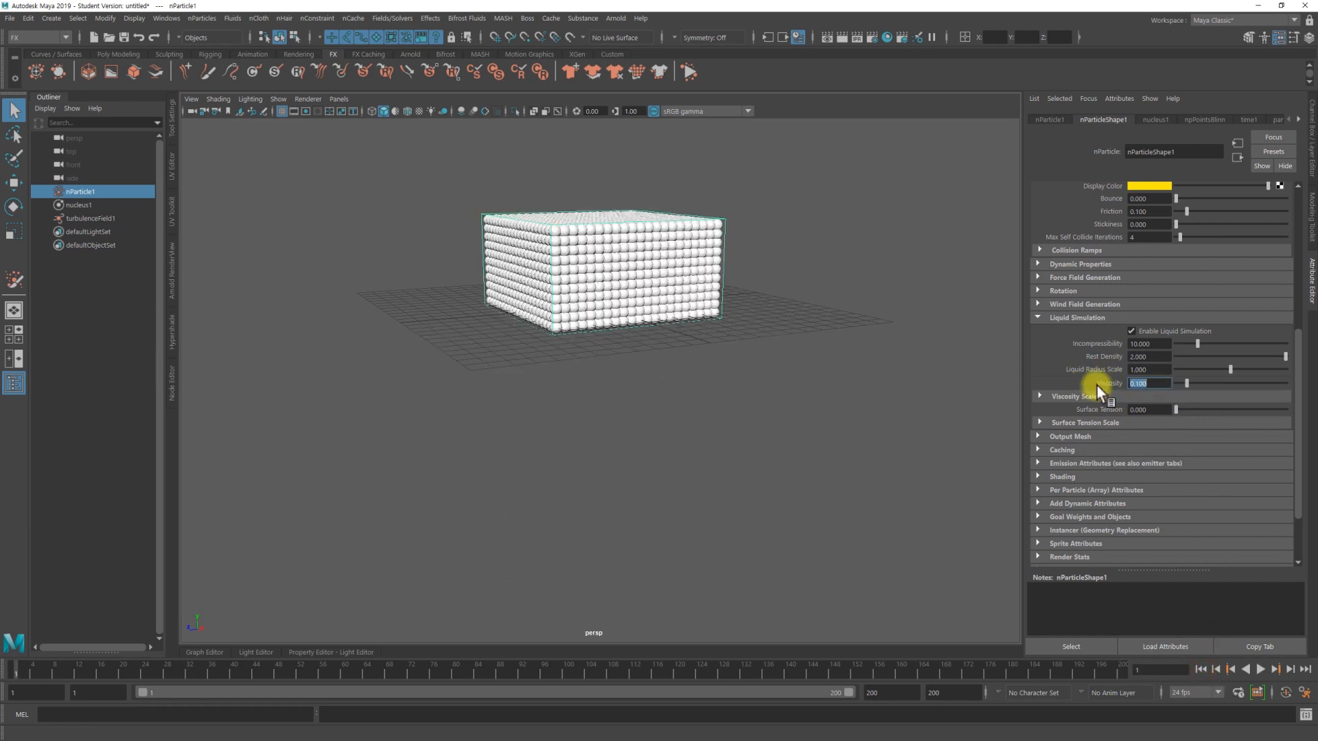
alt+drag(718, 365, 676, 346)
alt+drag(535, 367, 635, 243)
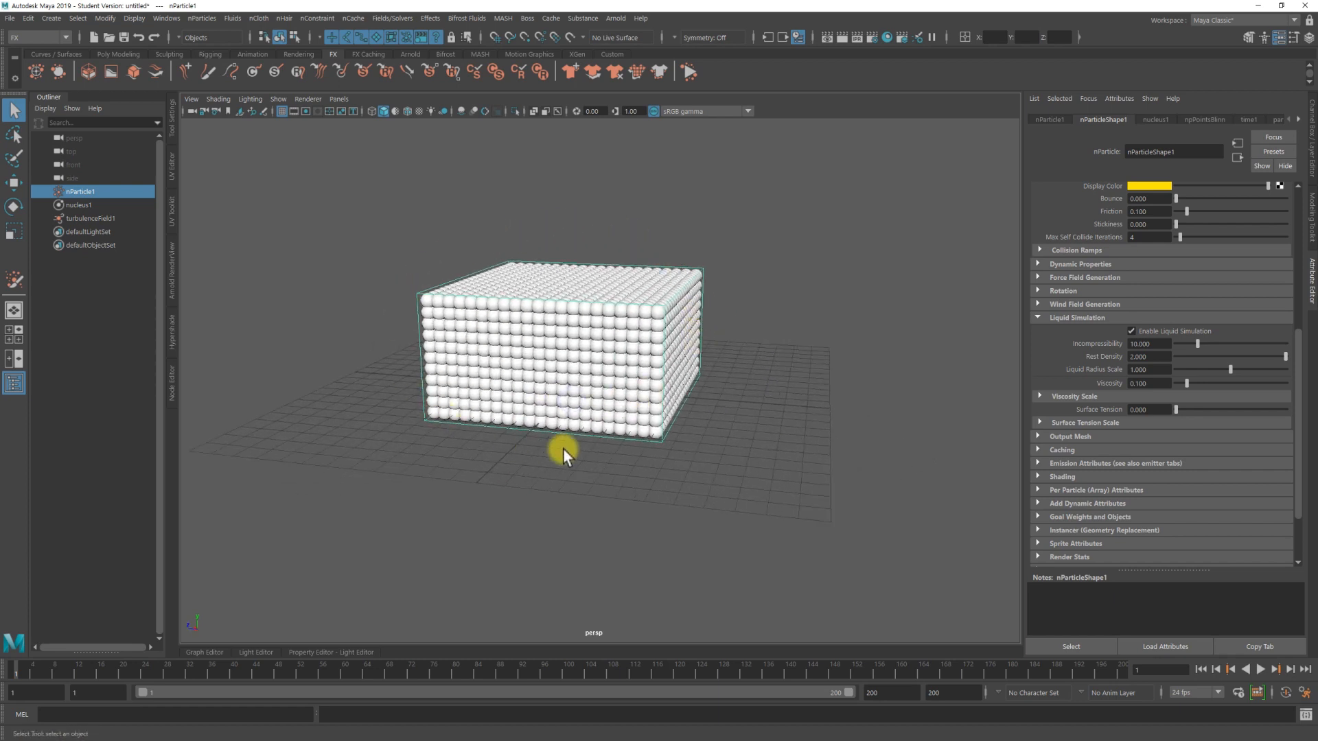
Step: Set the nParticle's Surface Tension to 0.254 and play the simulation from the first frame to frame 82
alt+drag(479, 368, 618, 434)
alt+drag(488, 346, 780, 388)
drag(1184, 410, 1204, 409)
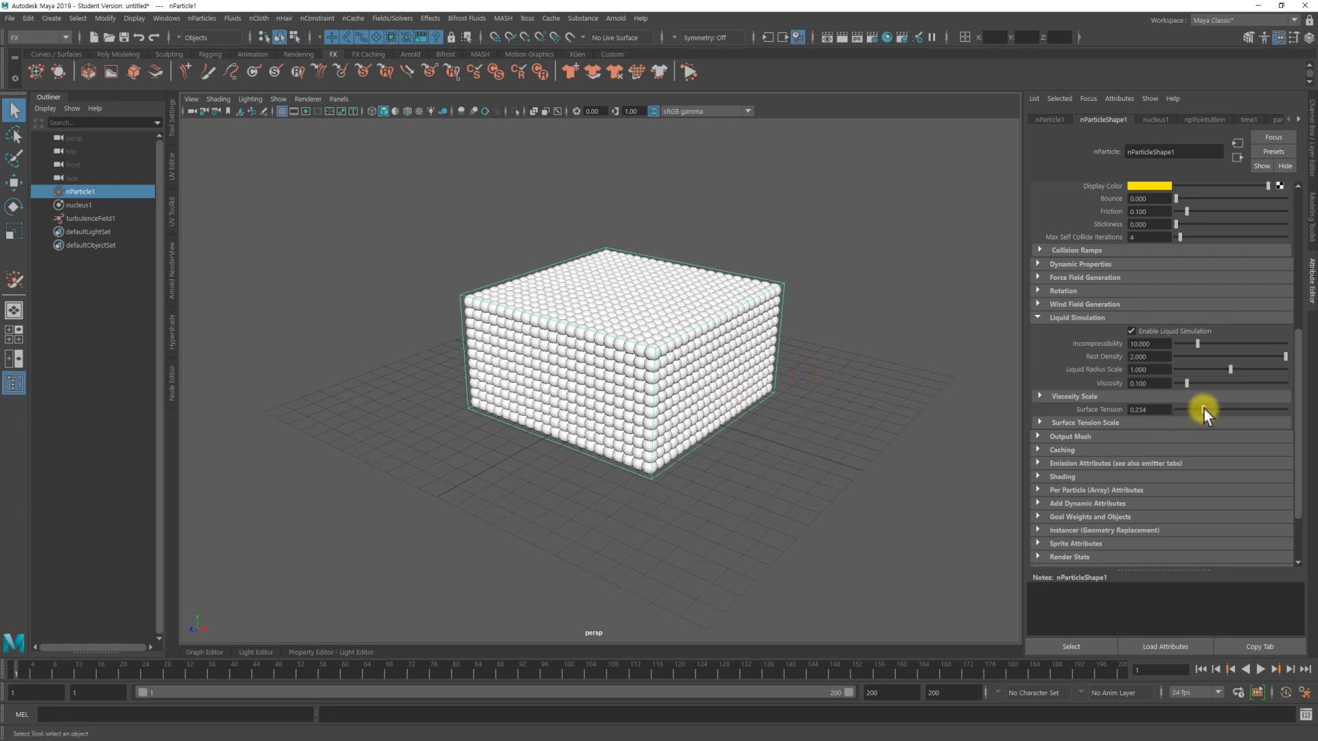
click(1260, 669)
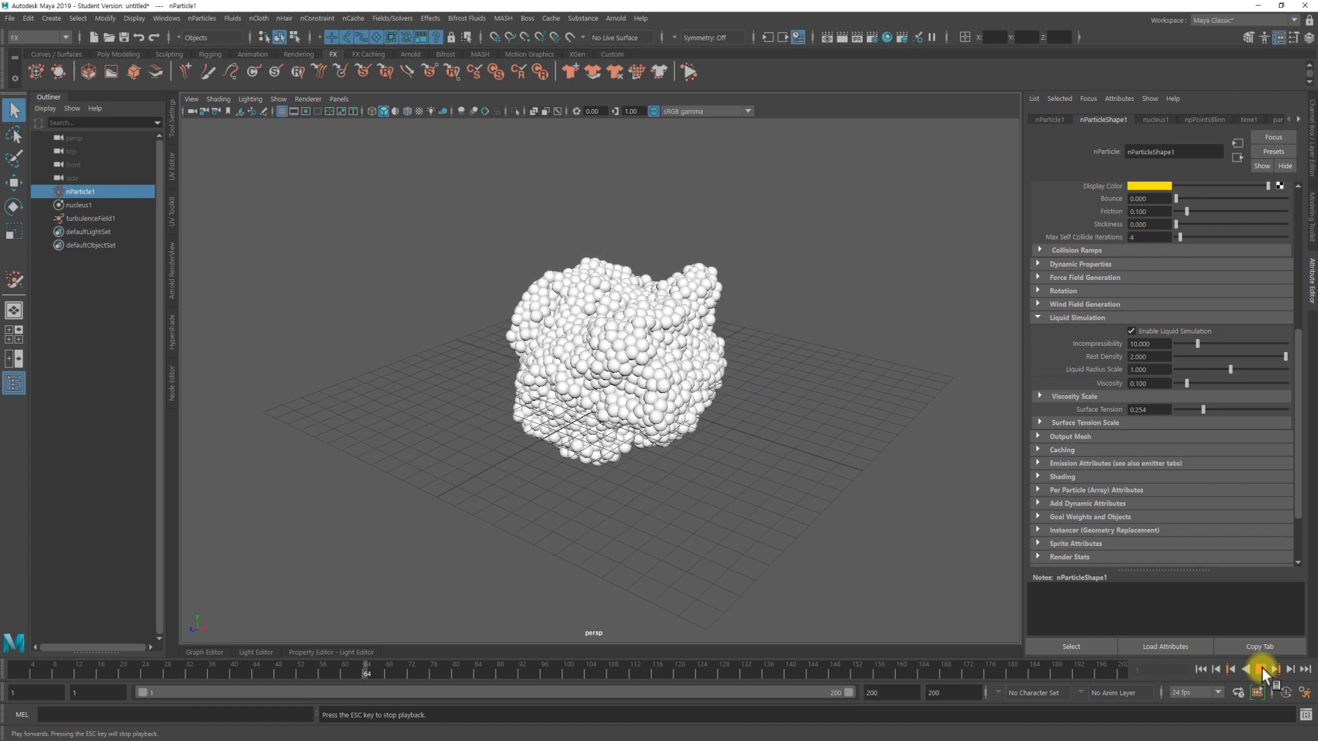
click(1263, 669)
Step: Set Surface Tension to 0 and replay the simulation from the first frame to frame 118
drag(1202, 410, 1140, 409)
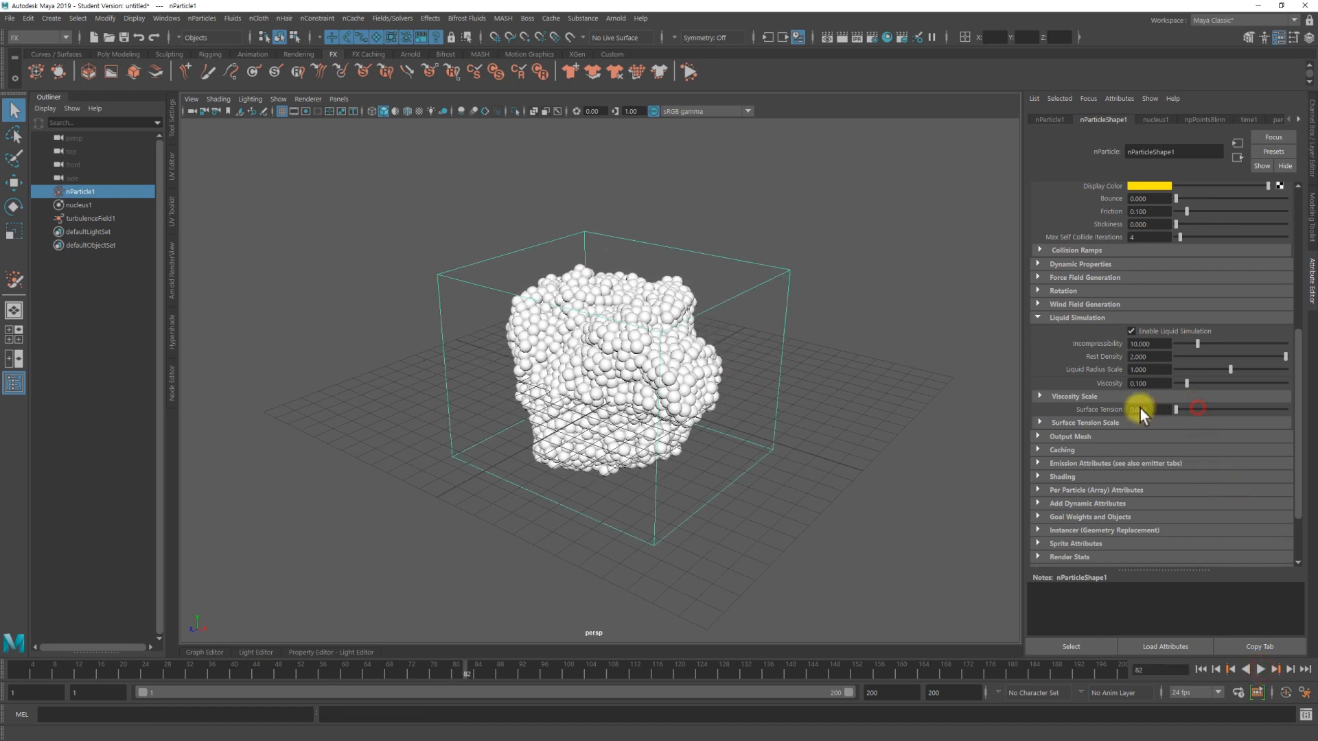
click(1197, 669)
click(1263, 671)
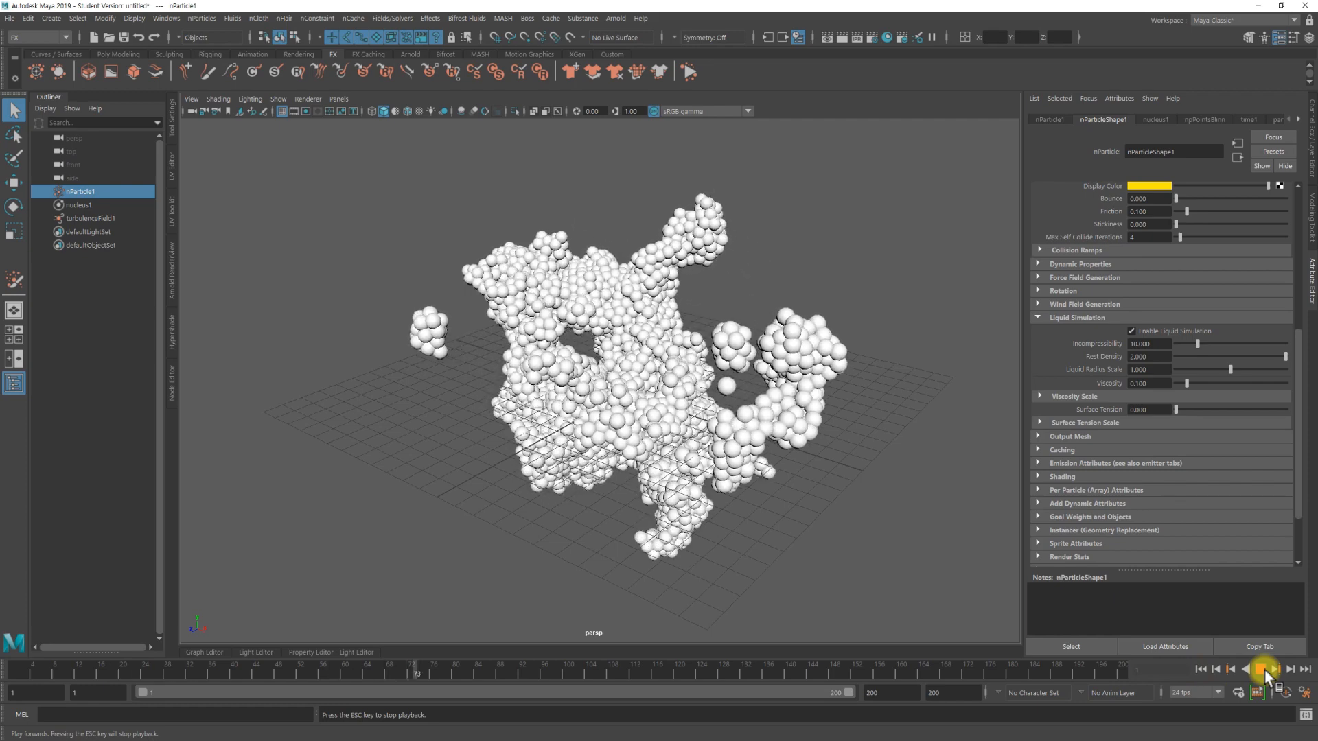
click(1261, 669)
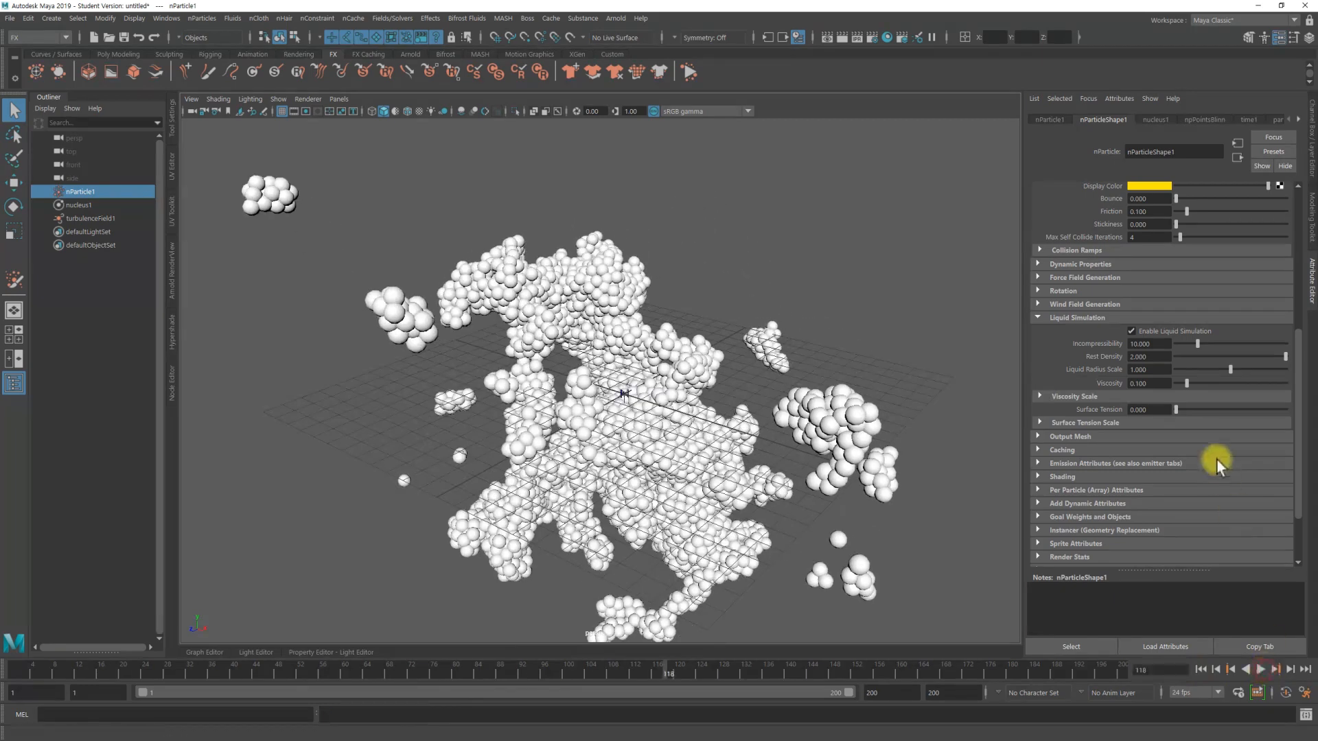
Step: Set Surface Tension to 0.174, replay the simulation from the first frame to frame 122 and inspect the particle clump
click(1201, 670)
drag(1181, 410, 1196, 410)
click(1261, 669)
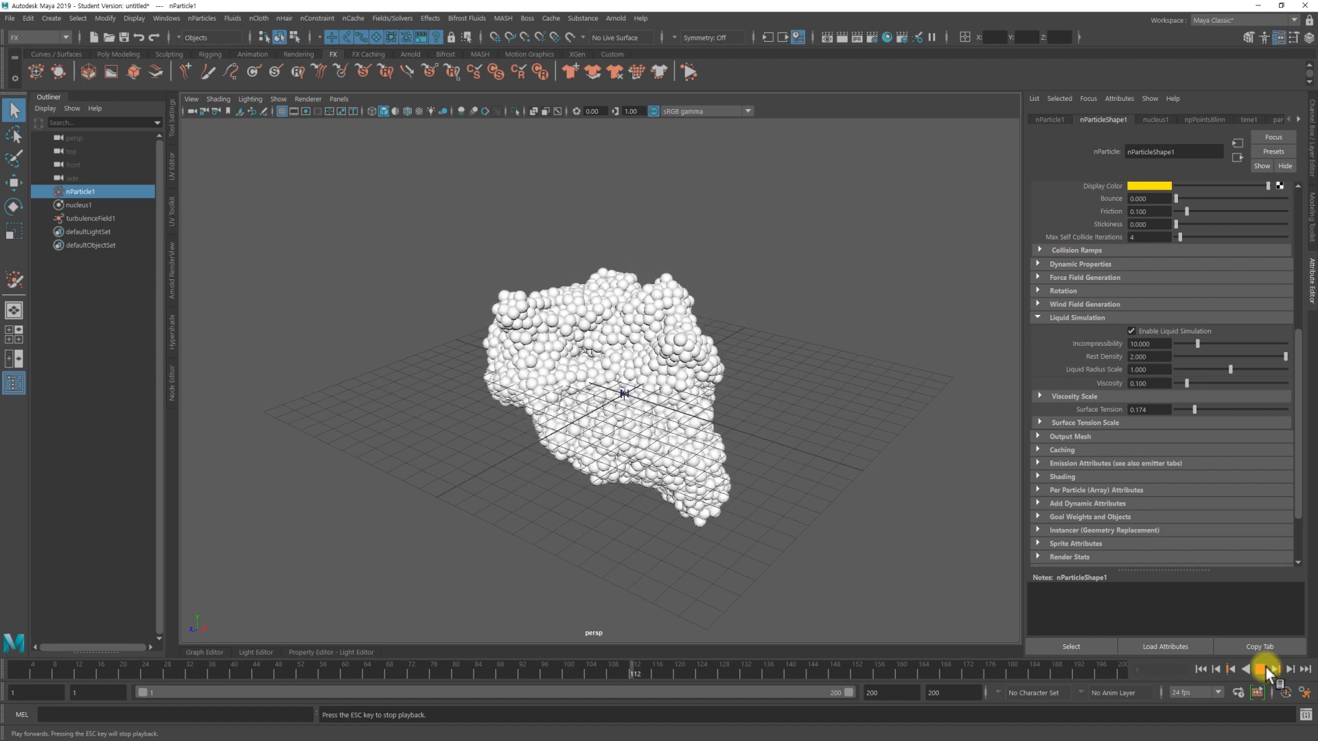
click(1265, 669)
alt+drag(777, 484, 759, 435)
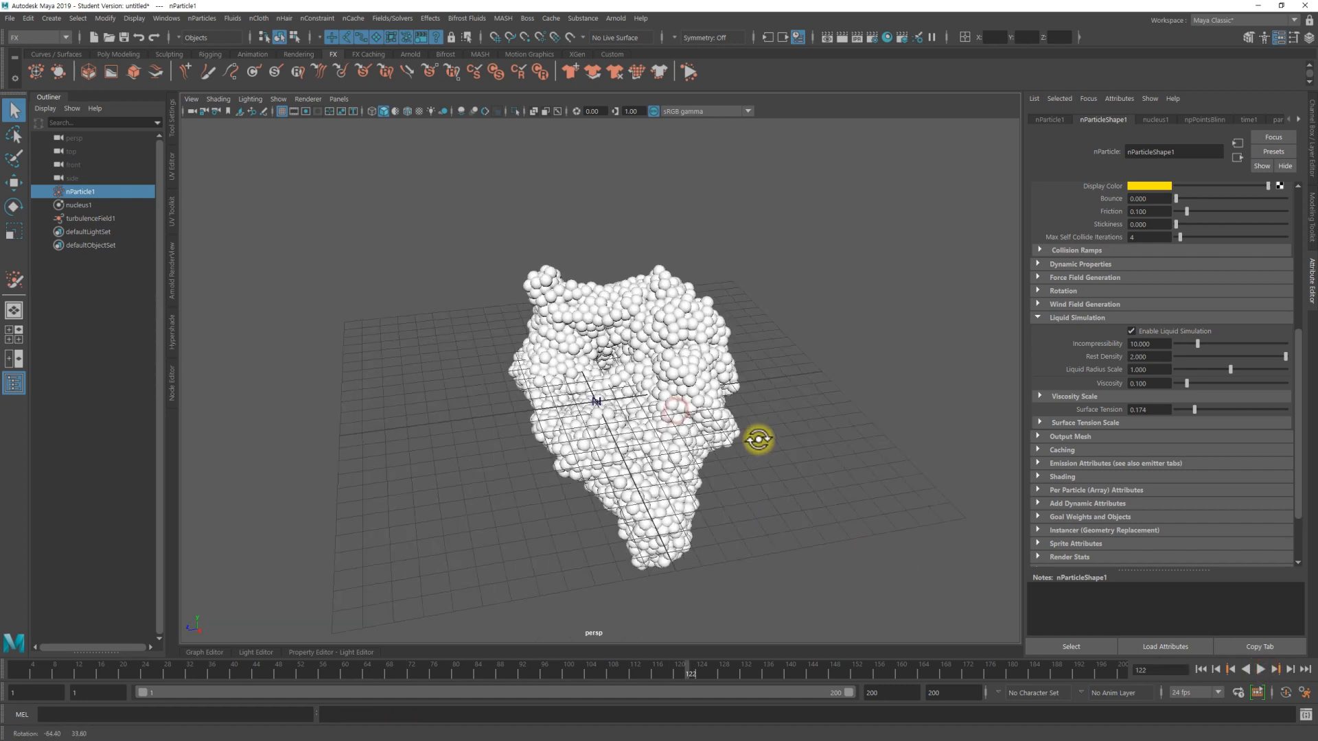
Step: Set Surface Tension to 0.357 and replay the simulation from the first frame to frame 131
drag(1195, 410, 1216, 409)
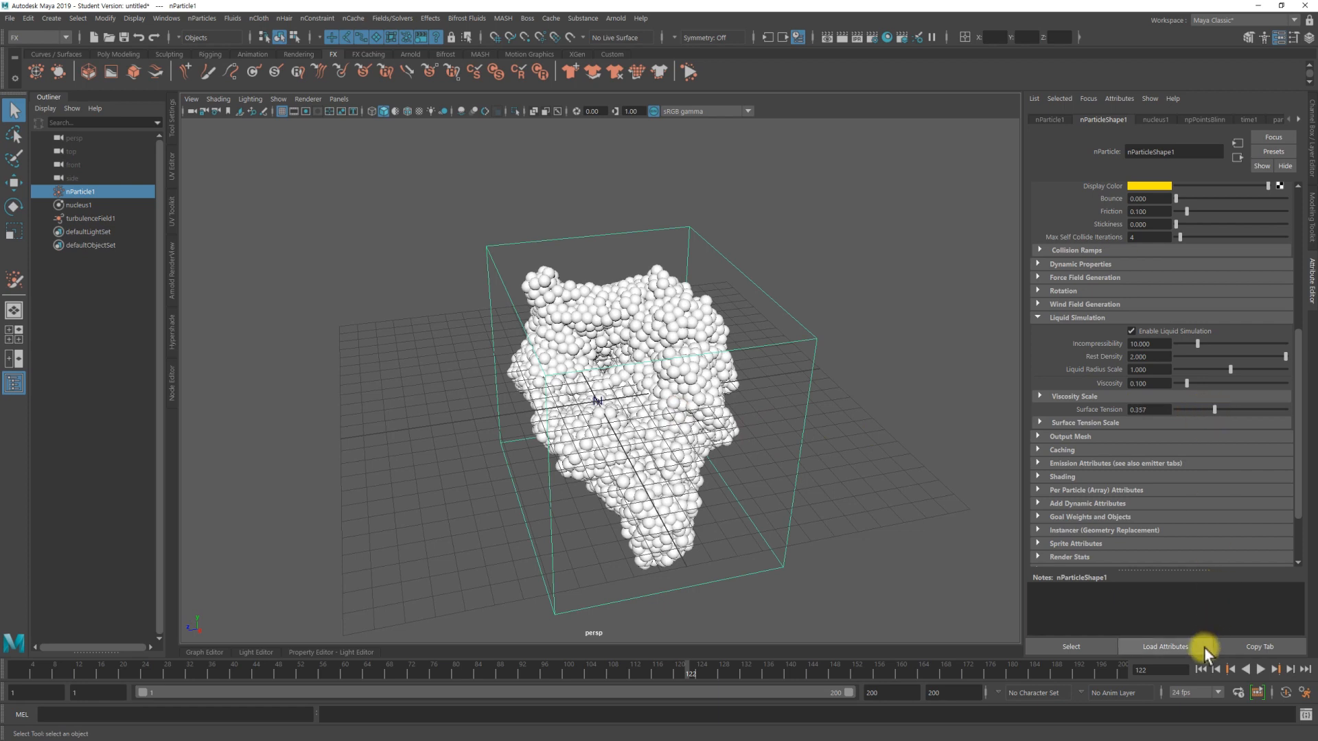
click(1200, 669)
click(1261, 669)
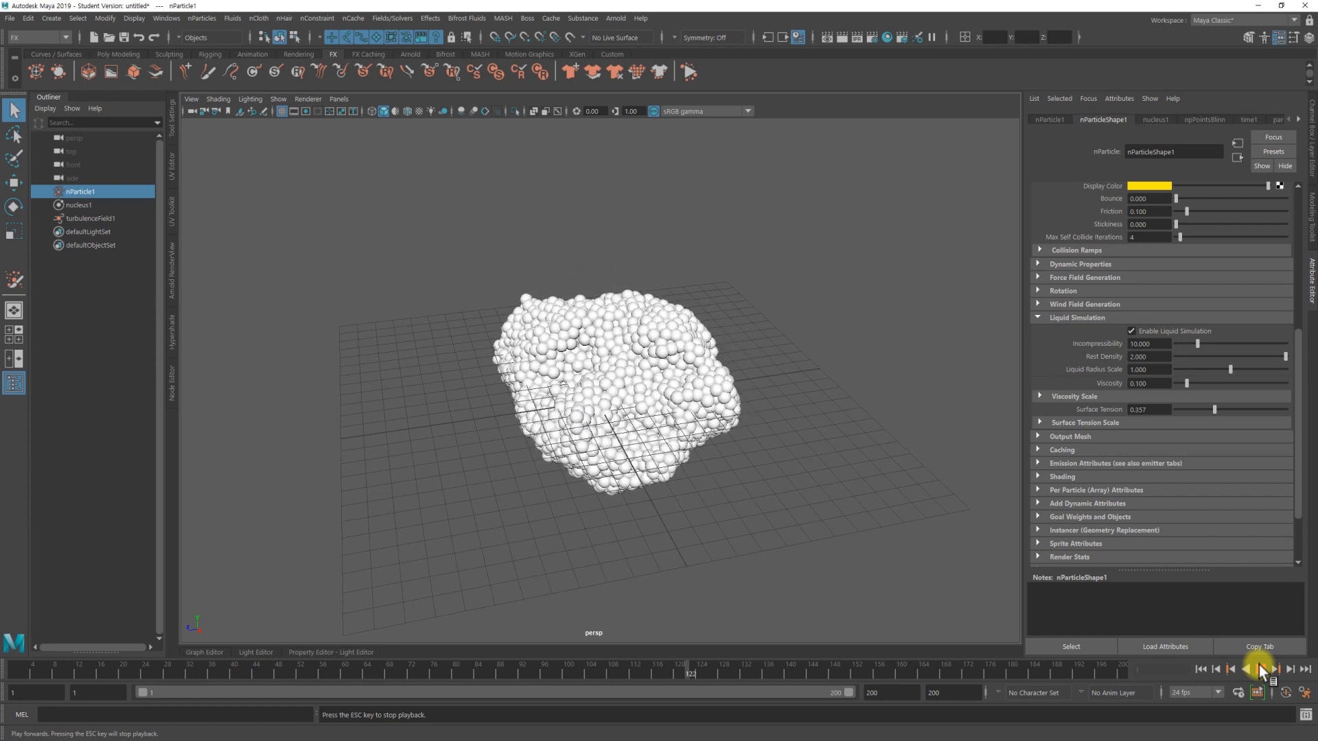
click(1261, 669)
Step: Set Surface Tension to 1, replay the simulation from the first frame to frame 183 and inspect the particle mass from several angles
drag(1215, 409, 1287, 409)
click(1201, 670)
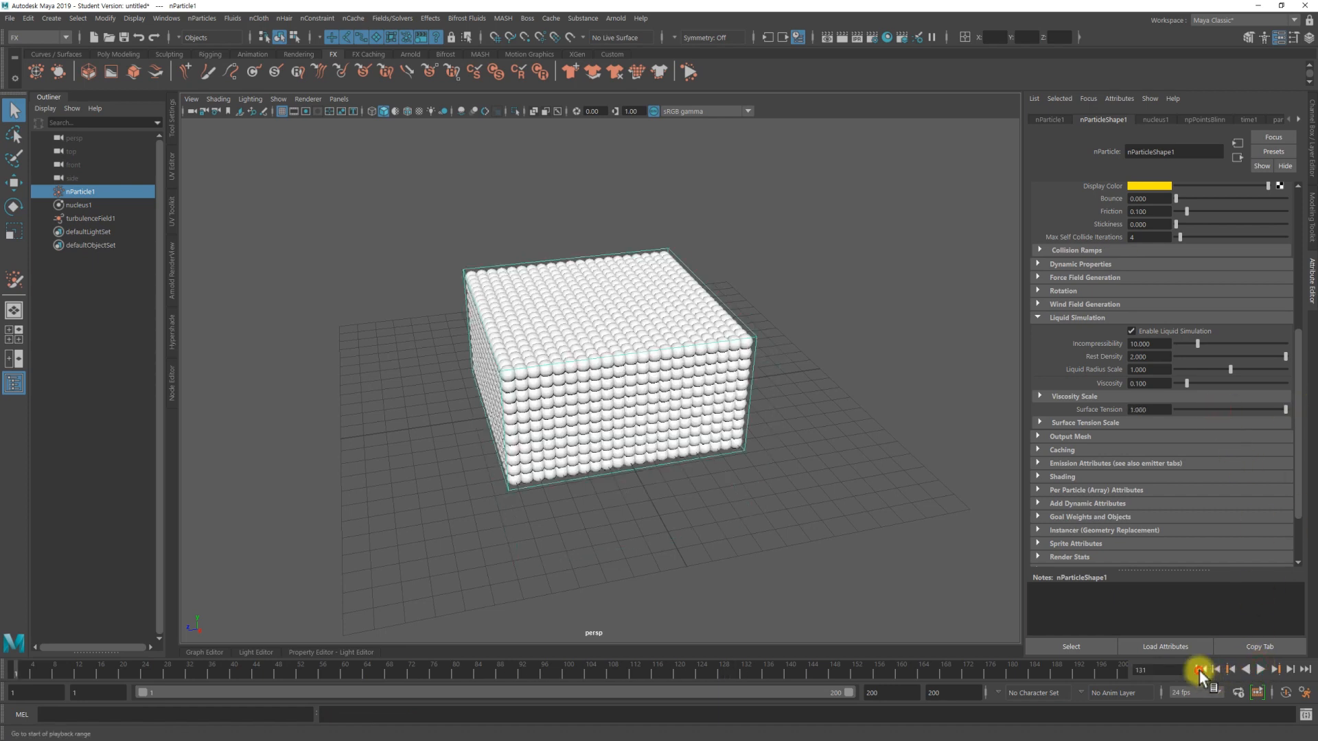
click(1260, 669)
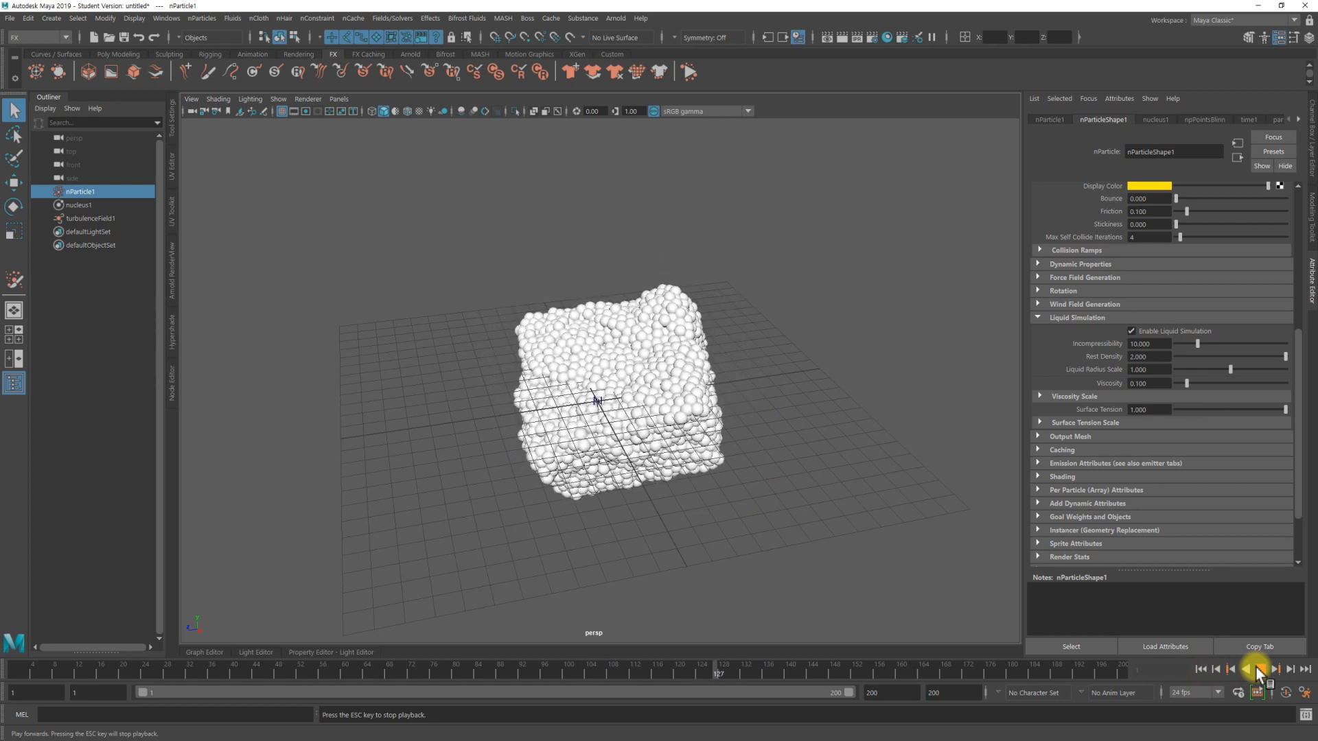
click(1260, 669)
alt+drag(590, 405, 647, 397)
alt+drag(789, 429, 820, 391)
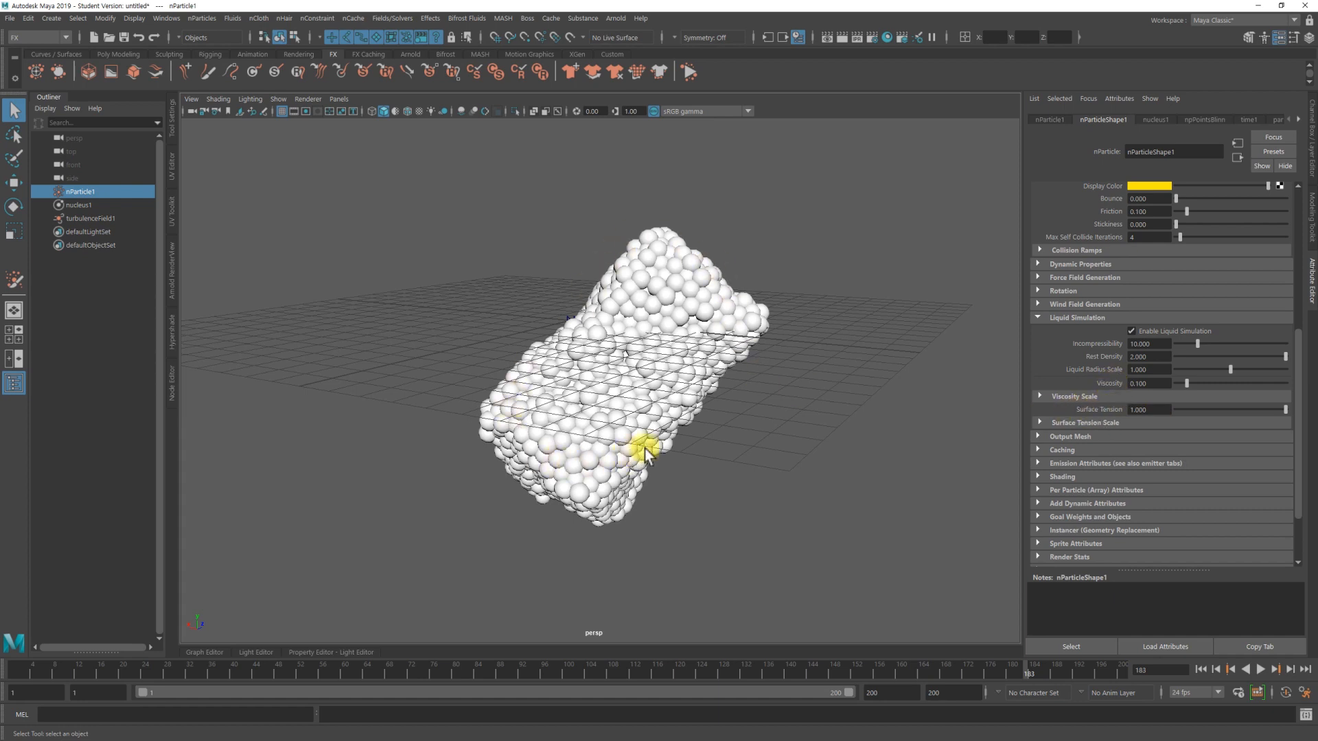
alt+drag(882, 377, 767, 362)
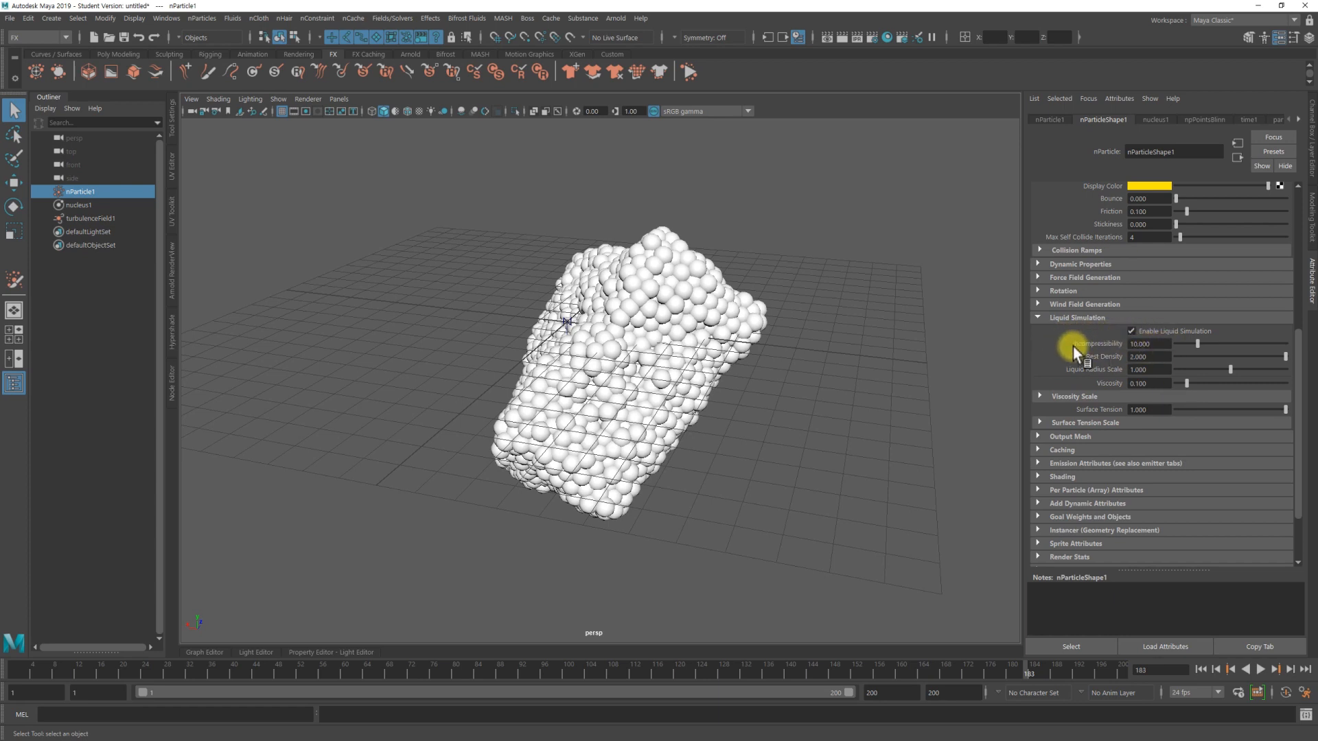
mouse_move(937, 410)
alt+mouse_down()
mouse_move(753, 456)
mouse_move(801, 397)
mouse_move(958, 405)
alt+mouse_up()
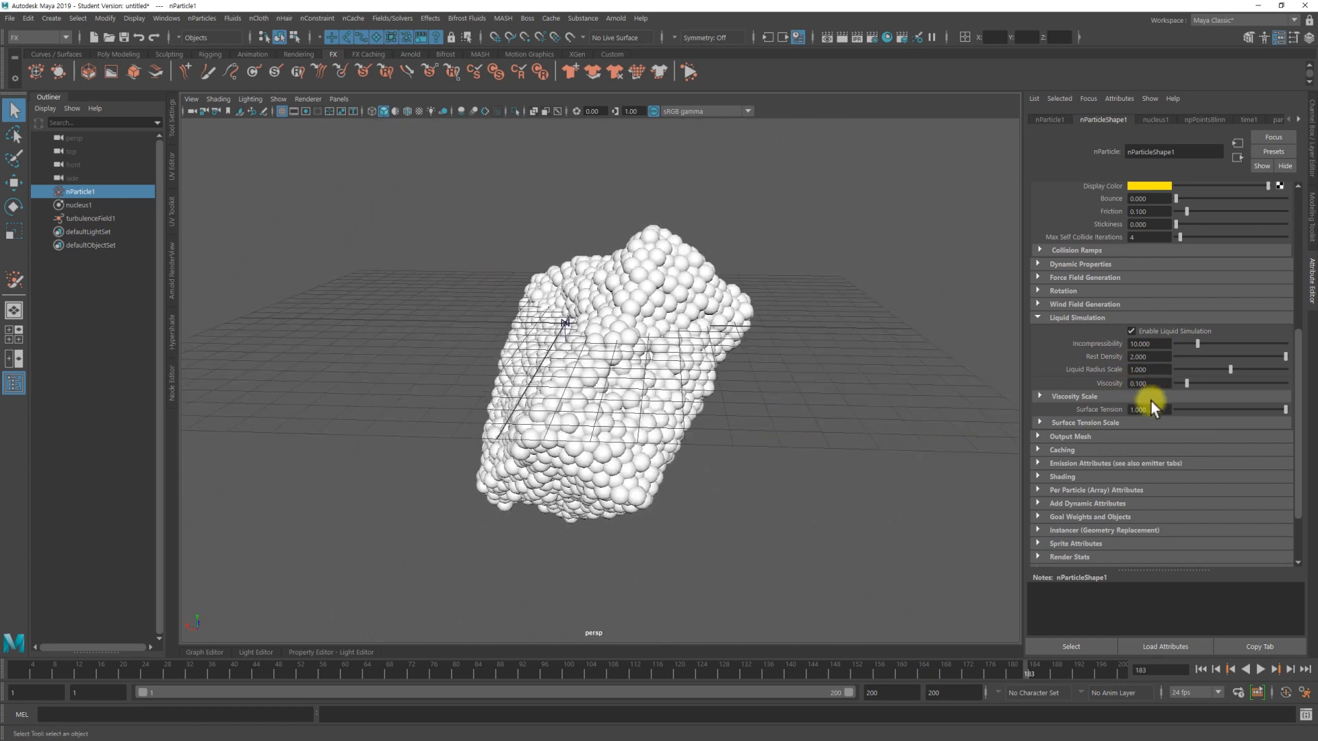
alt+drag(706, 383, 769, 391)
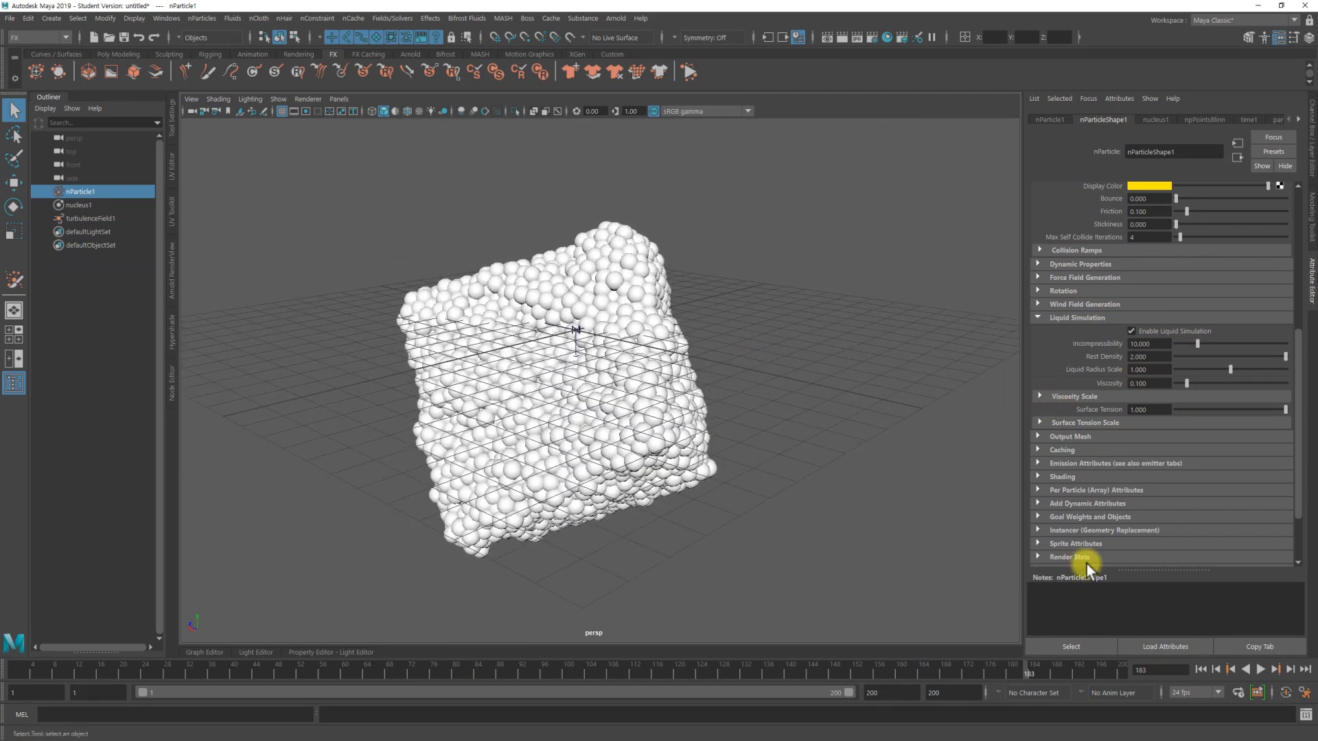
Step: Return the simulation to the first frame, view the particle grid from above one corner and deselect it
click(1201, 669)
alt+drag(704, 437, 676, 398)
alt+right_drag(689, 341, 640, 326)
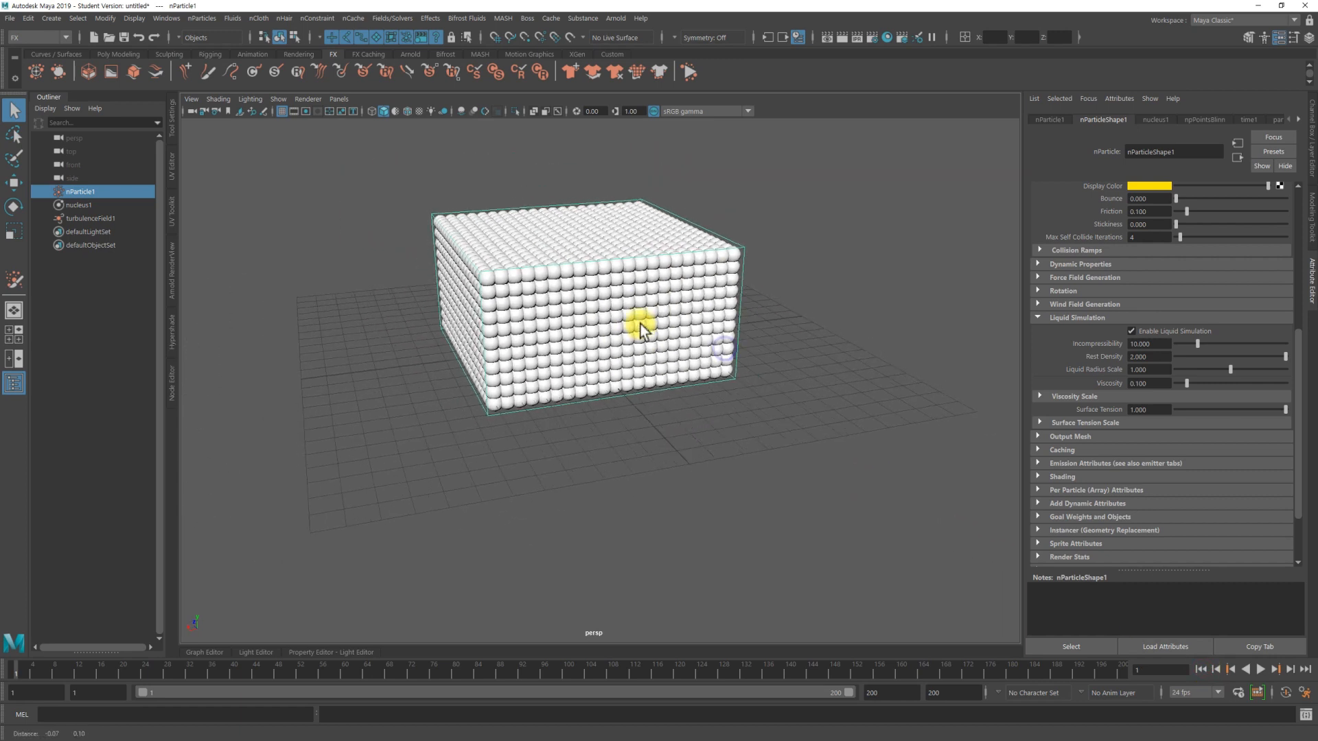
alt+middle_drag(640, 327, 653, 363)
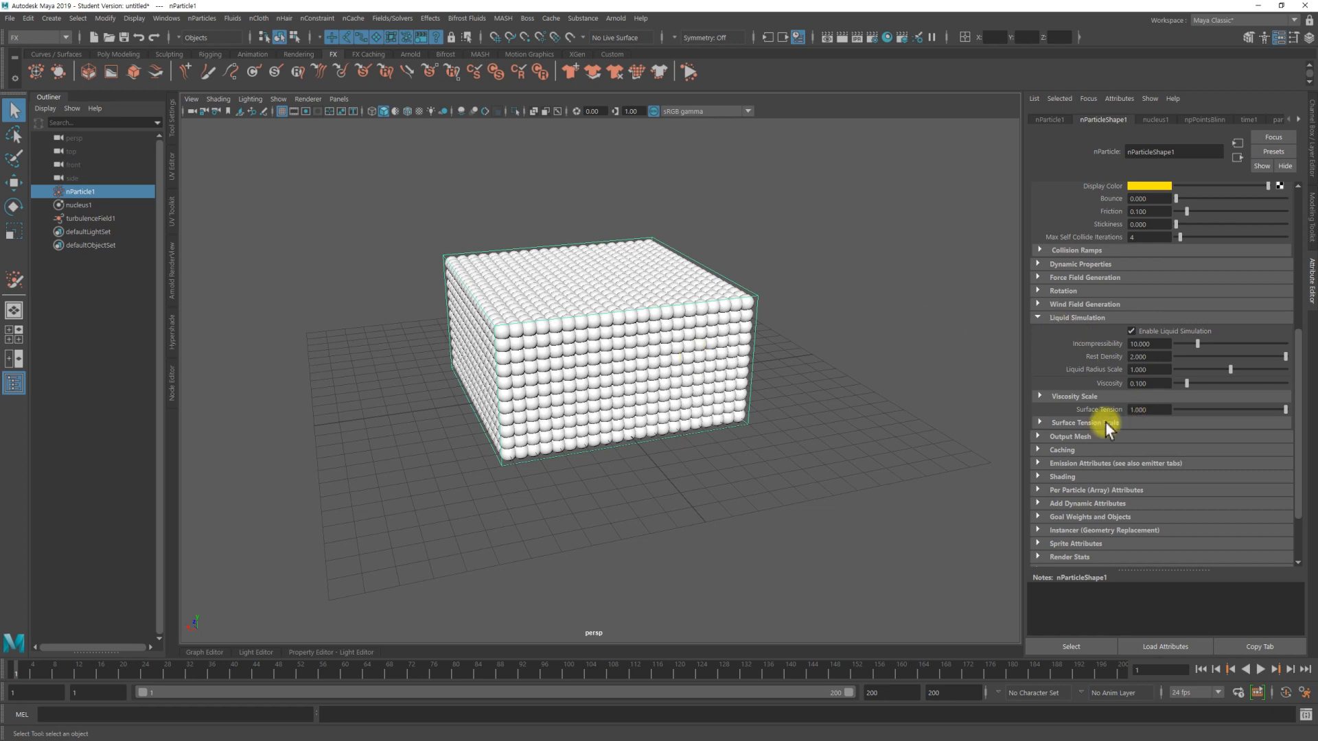
alt+right_drag(712, 349, 749, 352)
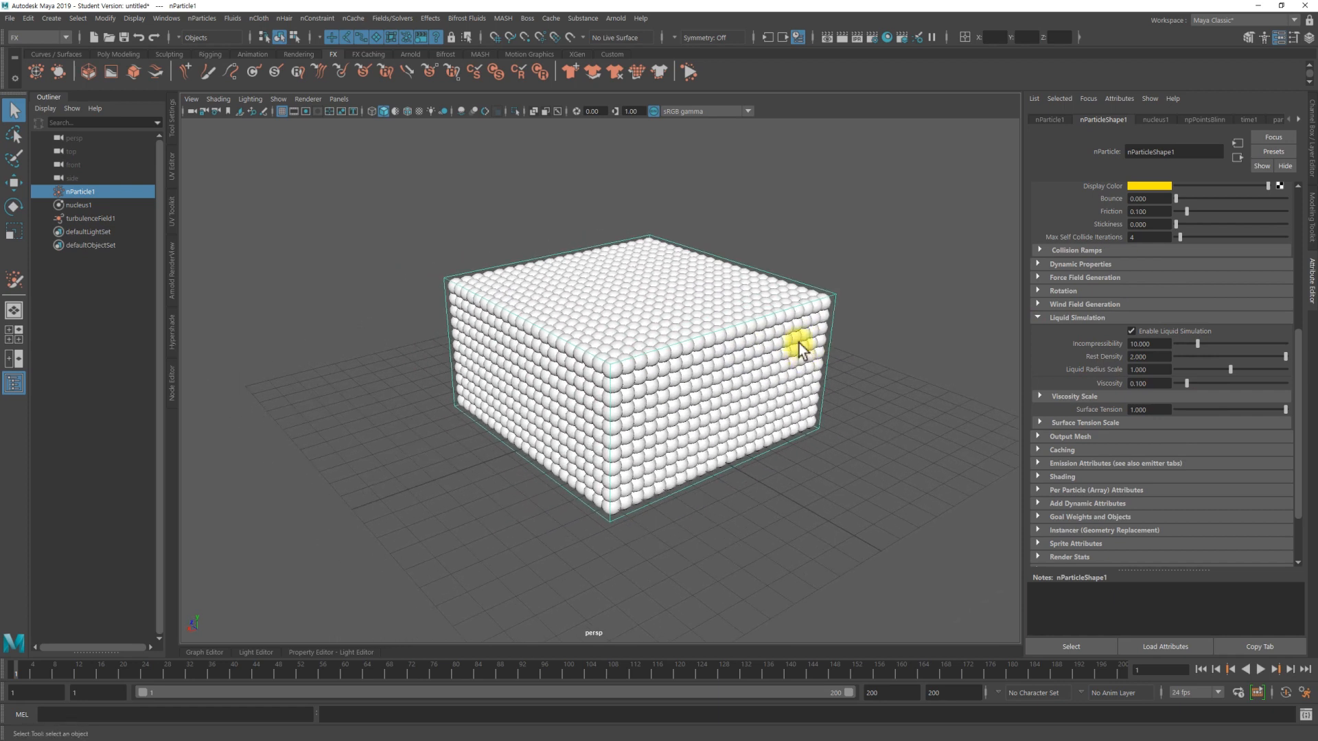
scroll(790, 347, up, 3)
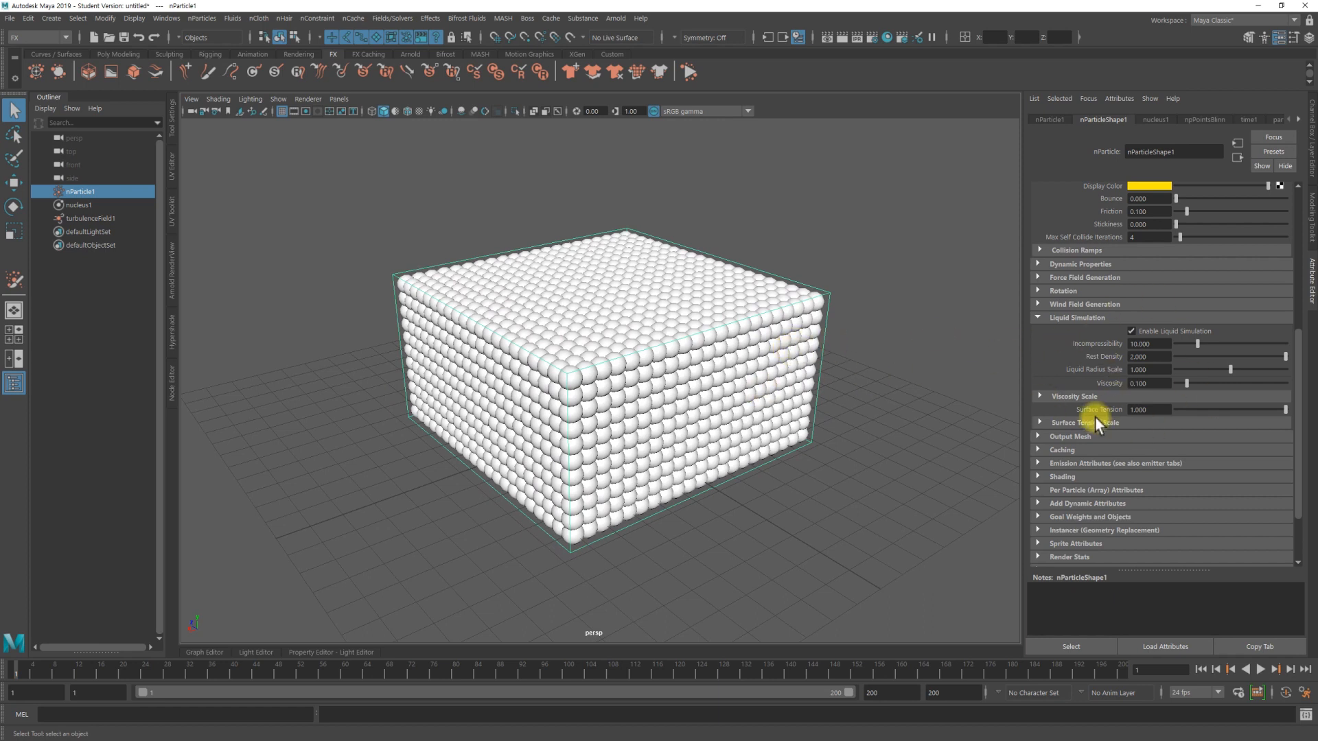
alt+drag(785, 340, 793, 340)
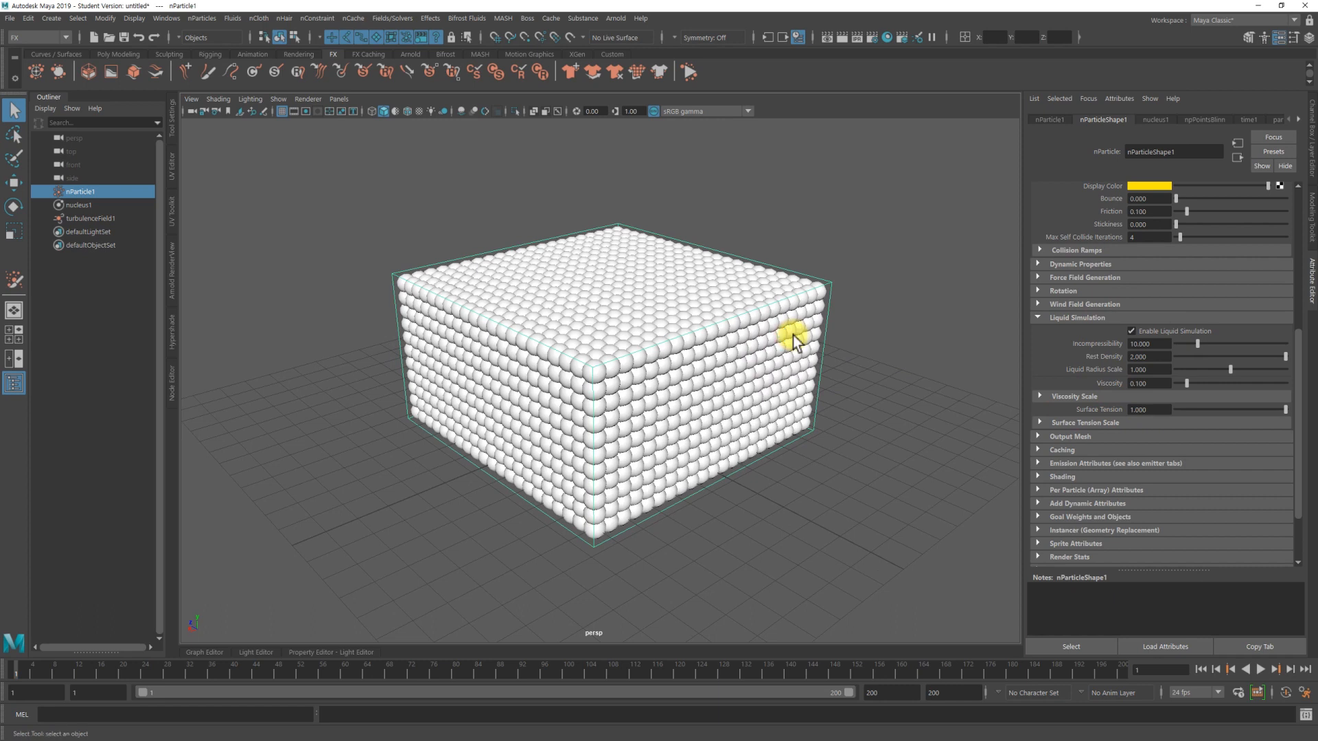
click(962, 382)
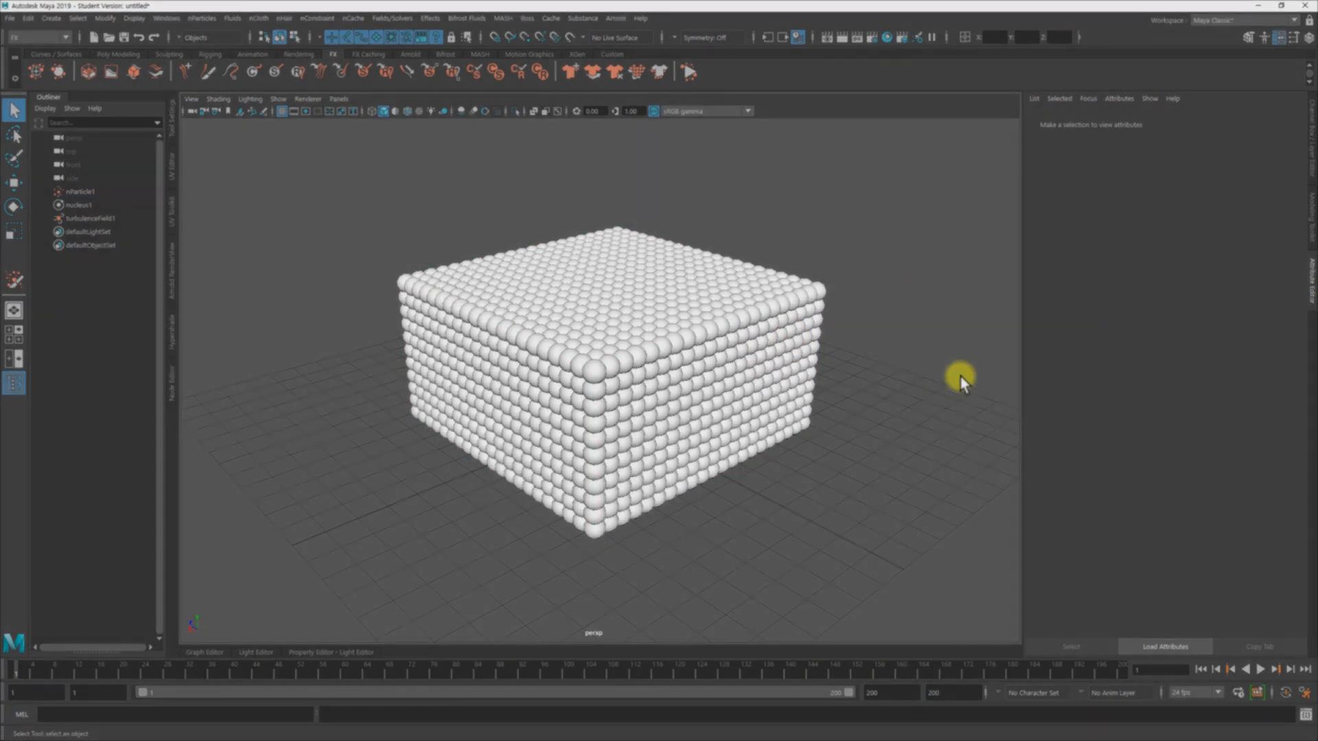